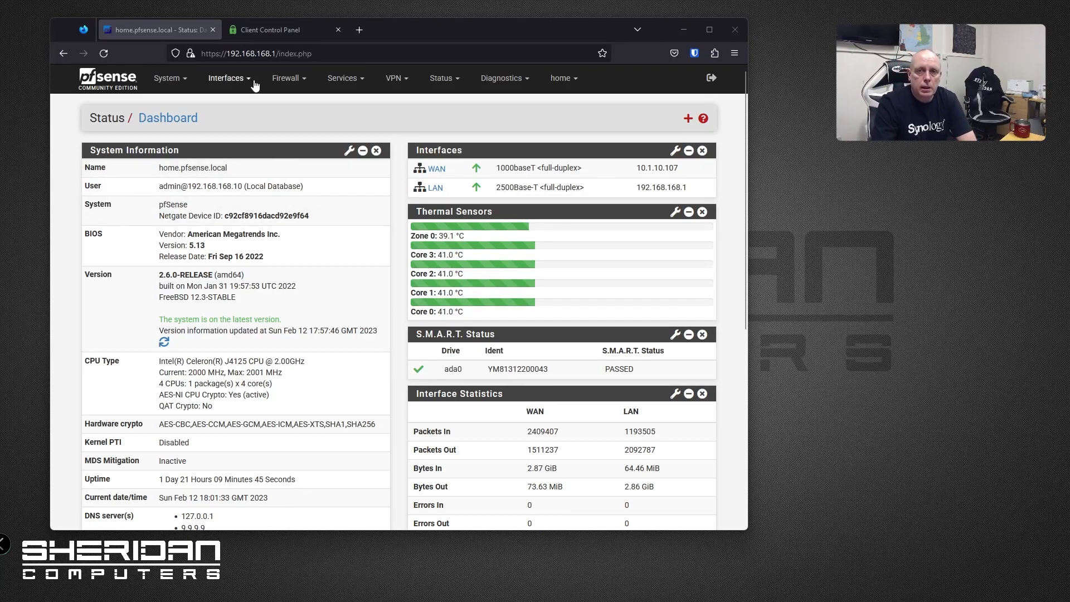
Step: Download the Recommended Default OpenVPN configuration files from the Private Internet Access downloads page as openvpn.zip into the youtube-demo folder
{"action": "left_click", "coordinate": [256, 34]}
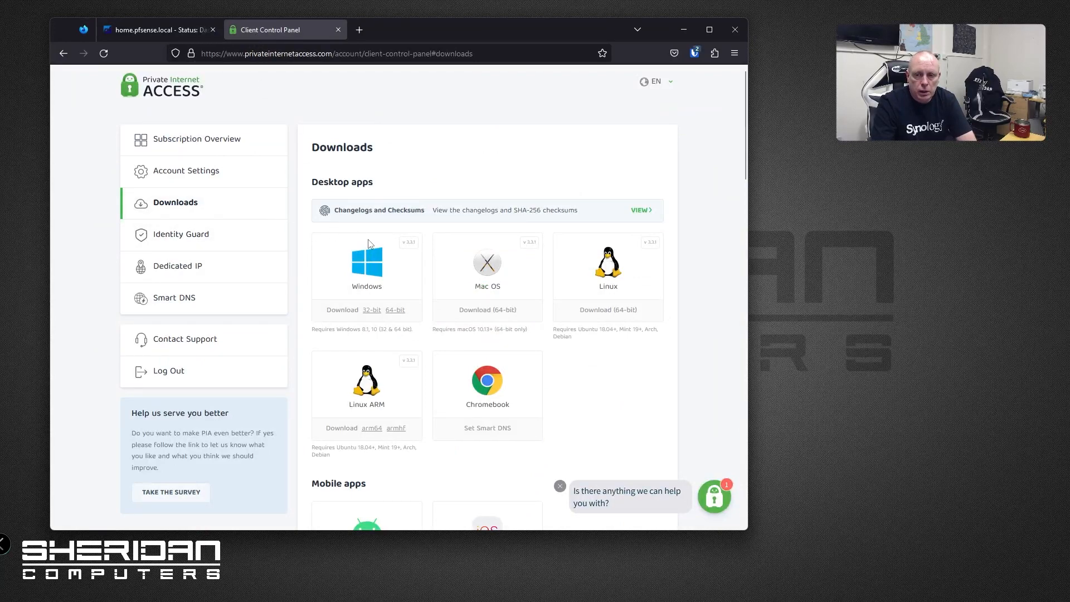
{"action": "scroll", "coordinate": [376, 244], "scroll_direction": "down", "scroll_amount": 3}
{"action": "scroll", "coordinate": [376, 244], "scroll_direction": "down", "scroll_amount": 15}
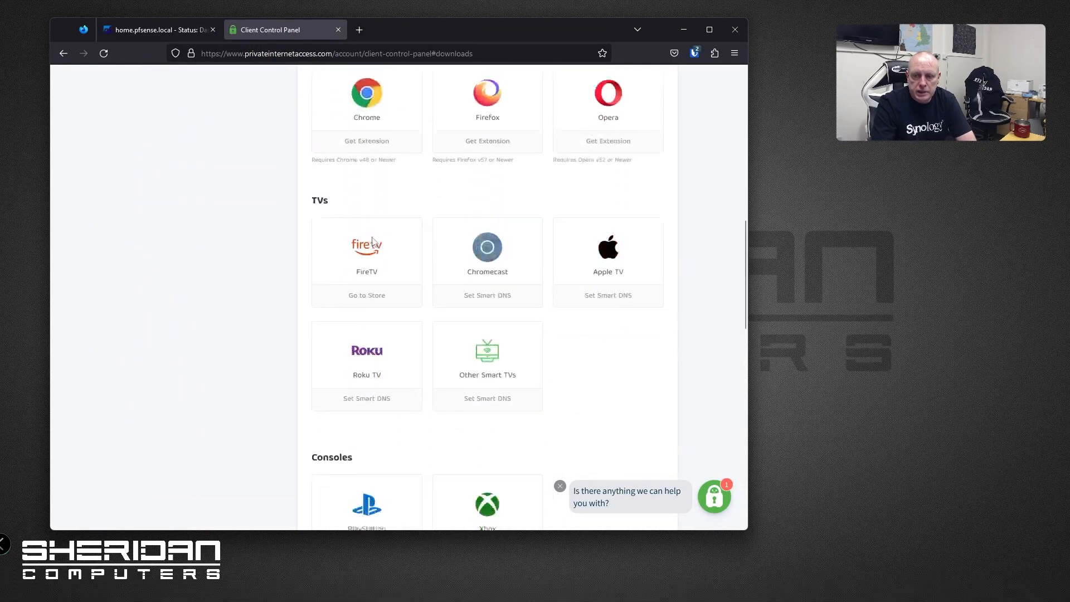
{"action": "scroll", "coordinate": [372, 241], "scroll_direction": "down", "scroll_amount": 4}
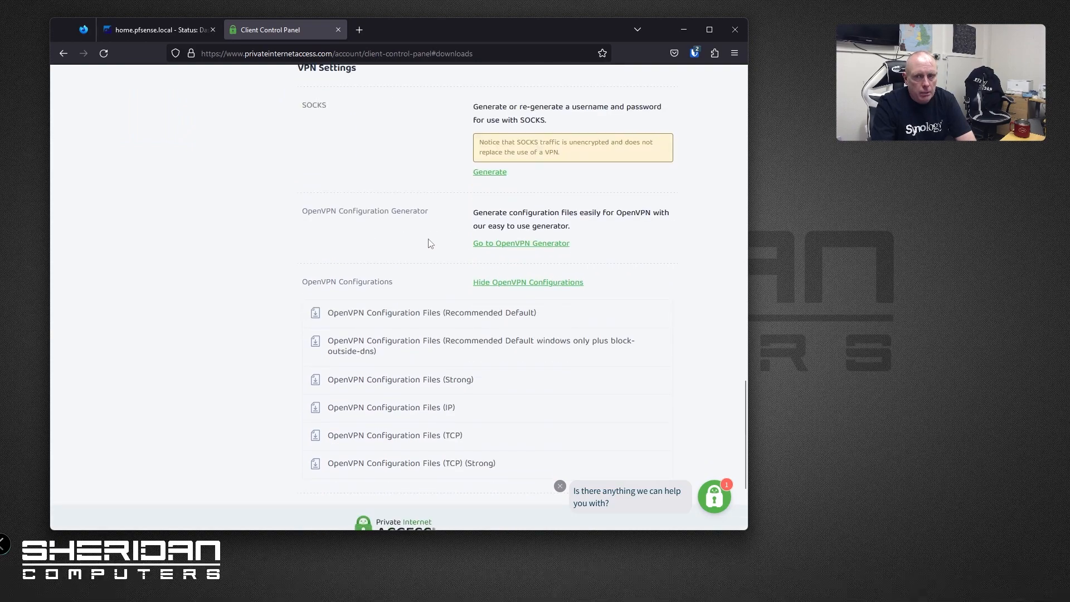
{"action": "scroll", "coordinate": [444, 247], "scroll_direction": "down", "scroll_amount": 1}
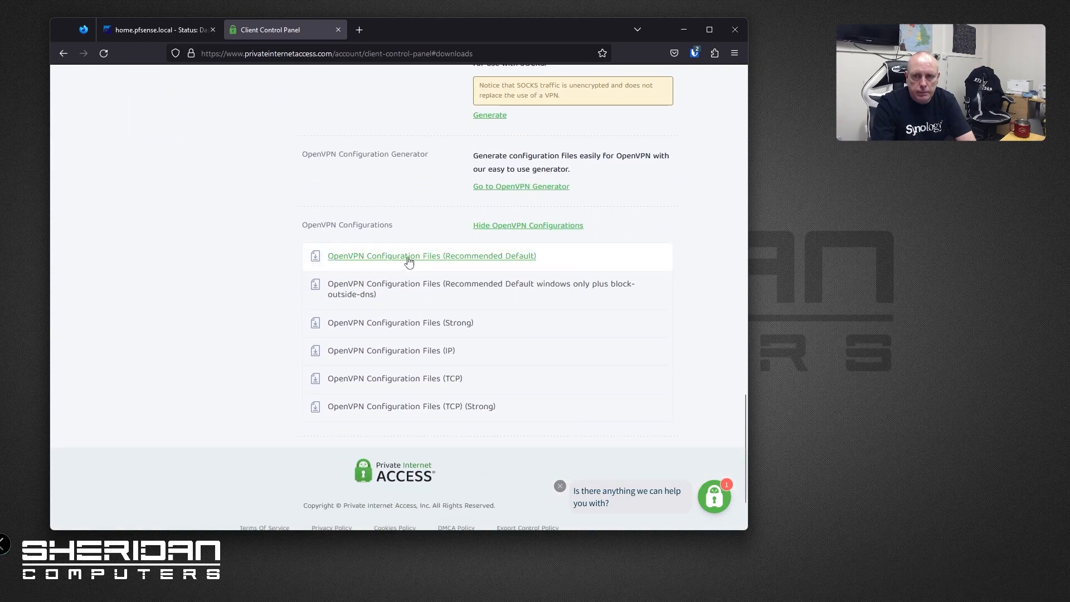
{"action": "left_click", "coordinate": [441, 256]}
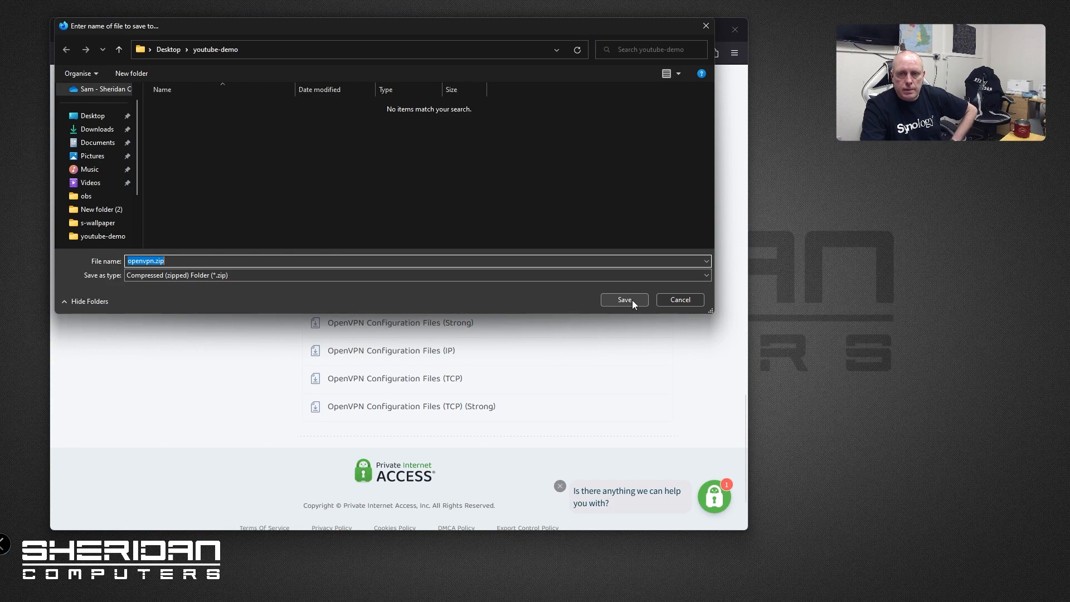
{"action": "left_click", "coordinate": [613, 300]}
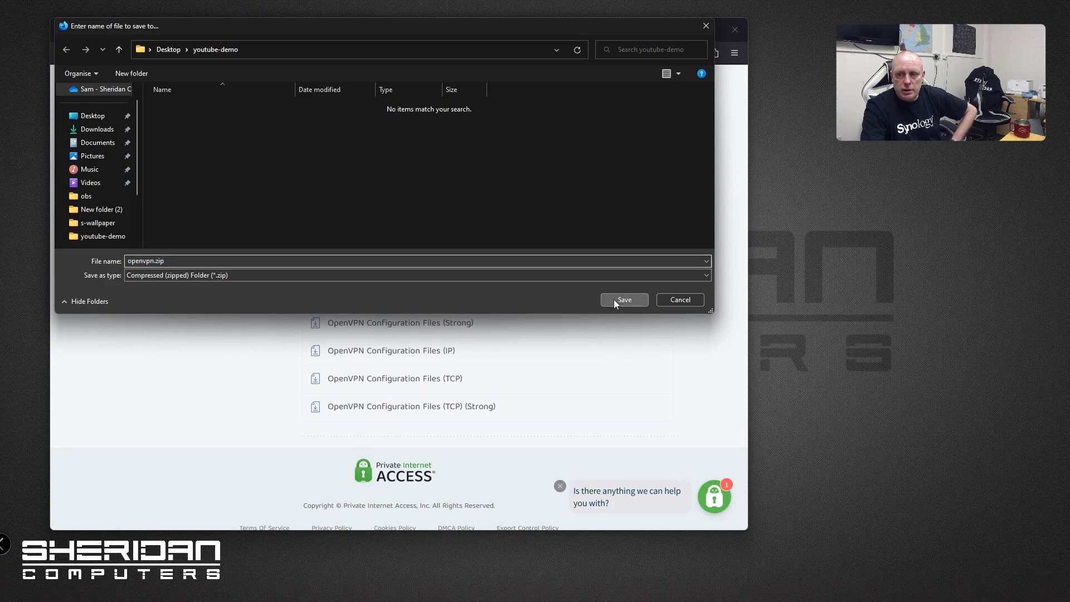
Step: Extract all files from openvpn.zip in the youtube-demo folder
{"action": "left_click_drag", "start_coordinate": [0, 186], "coordinate": [323, 100]}
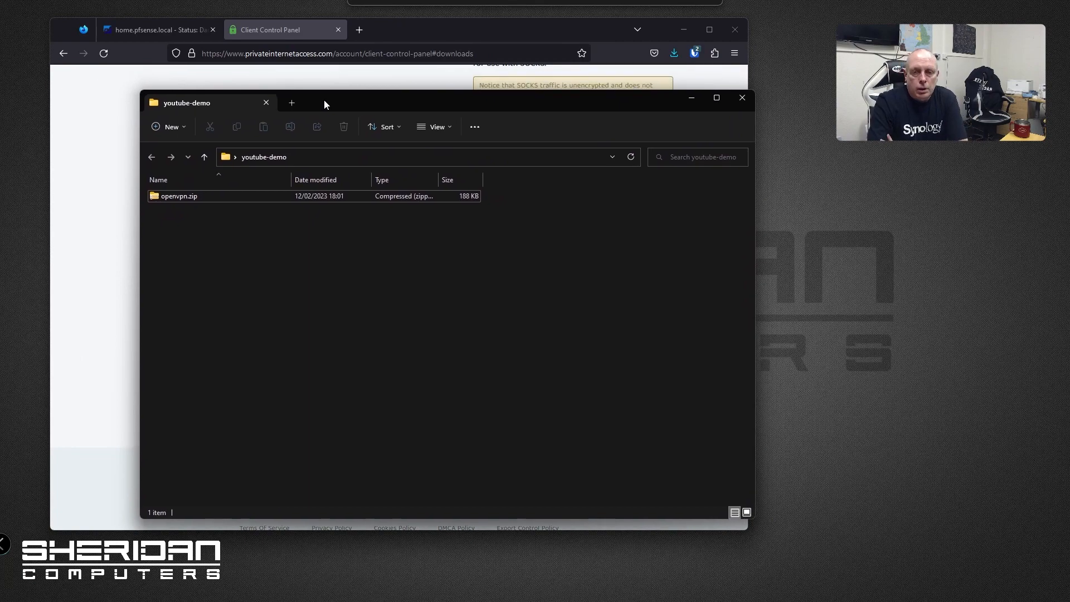
{"action": "right_click", "coordinate": [202, 196]}
{"action": "mouse_move", "coordinate": [247, 239]}
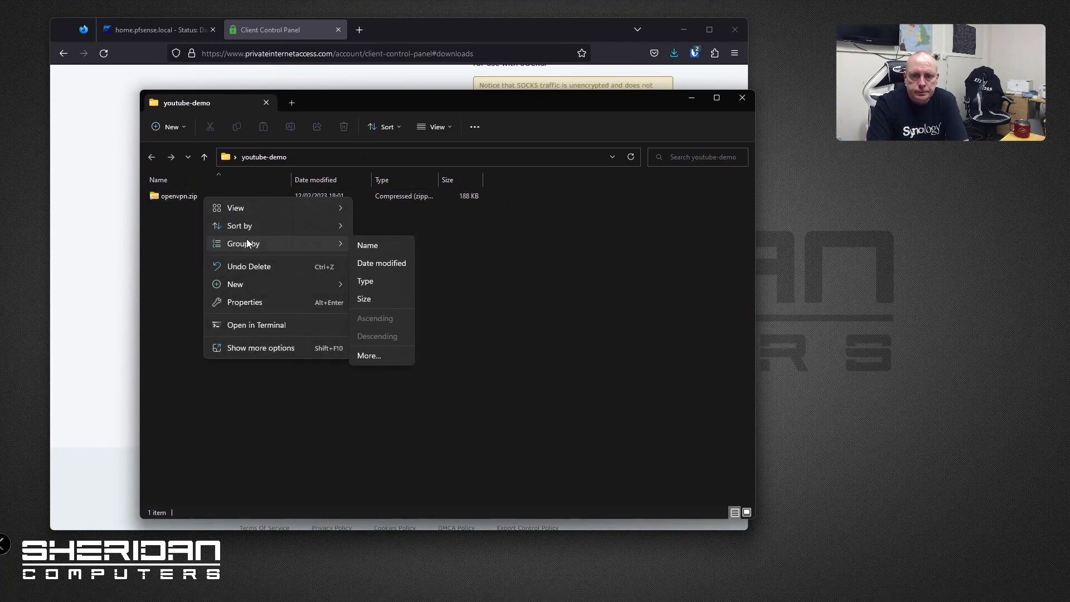
{"action": "left_click", "coordinate": [171, 198]}
{"action": "right_click", "coordinate": [170, 198]}
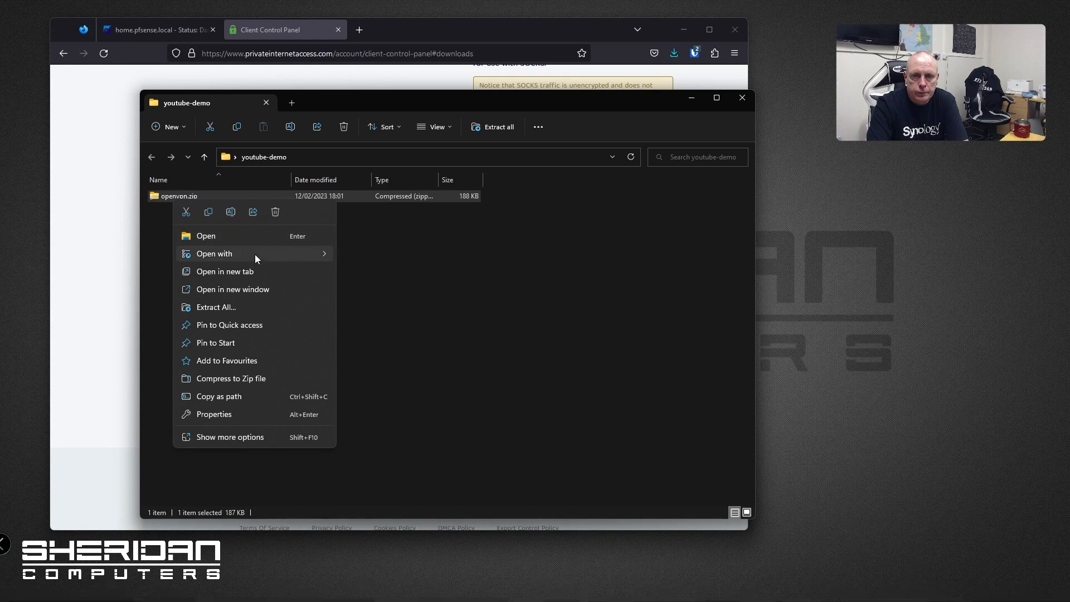
{"action": "left_click", "coordinate": [252, 306]}
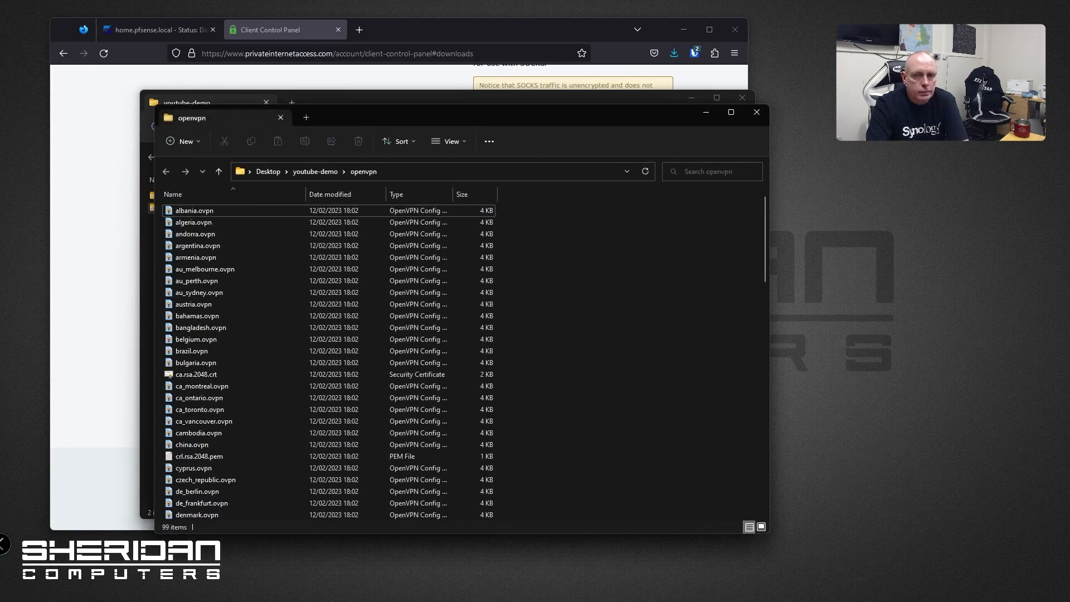
Step: Copy uk_london.ovpn from the extracted openvpn folder into youtube-demo and delete openvpn.zip there
{"action": "scroll", "coordinate": [519, 279], "scroll_direction": "down", "scroll_amount": 8}
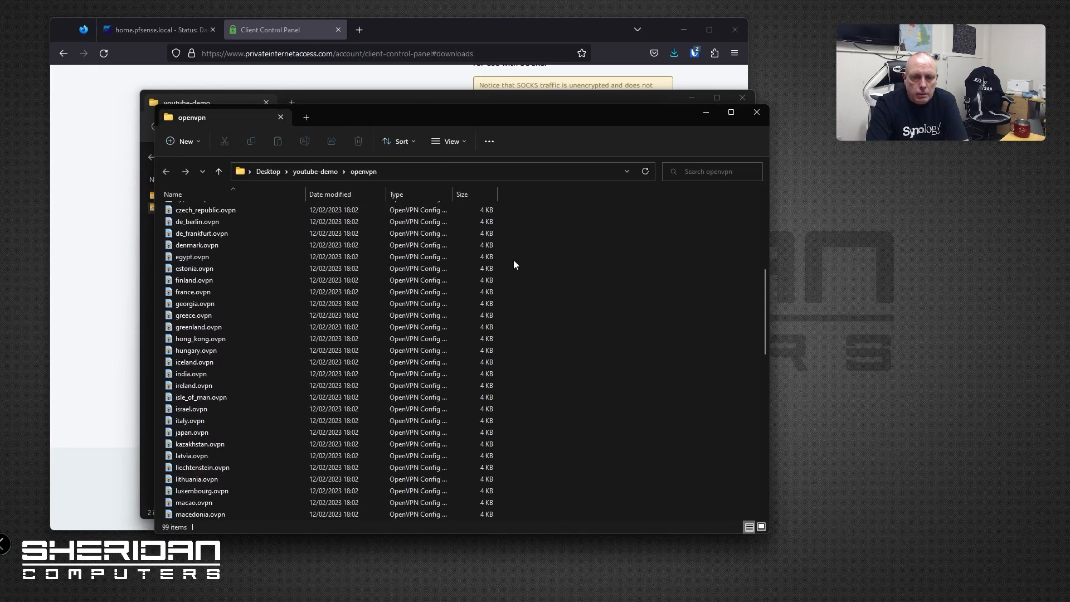
{"action": "scroll", "coordinate": [525, 273], "scroll_direction": "down", "scroll_amount": 17}
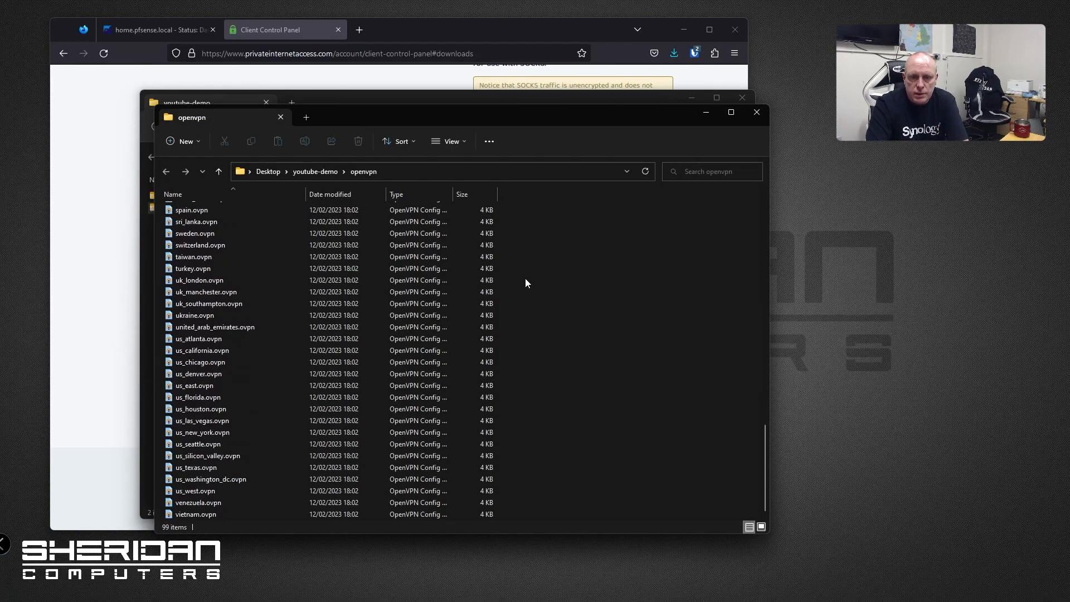
{"action": "scroll", "coordinate": [518, 269], "scroll_direction": "up", "scroll_amount": 4}
{"action": "left_click_drag", "start_coordinate": [504, 125], "coordinate": [786, 151]}
{"action": "scroll", "coordinate": [729, 316], "scroll_direction": "down", "scroll_amount": 3}
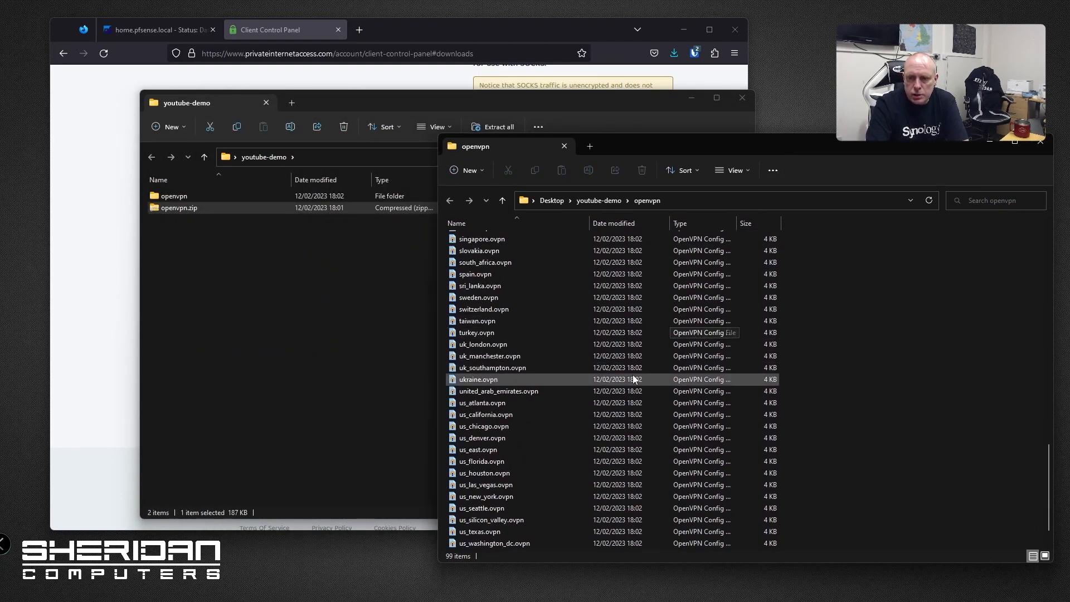
{"action": "right_click", "coordinate": [489, 347]}
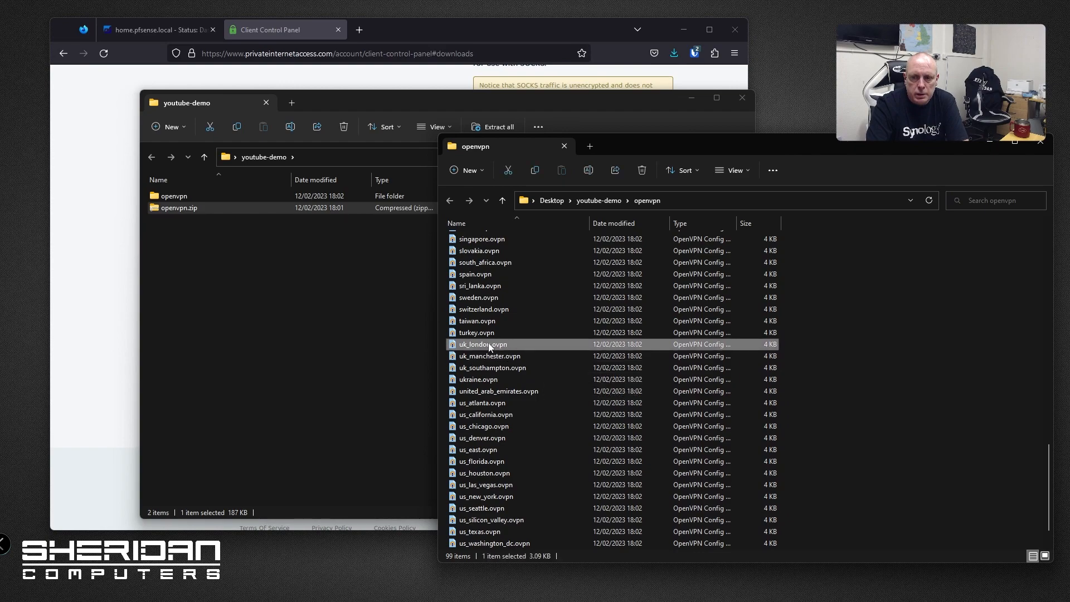
{"action": "left_click", "coordinate": [526, 356]}
{"action": "right_click", "coordinate": [232, 272]}
{"action": "left_click", "coordinate": [248, 286]}
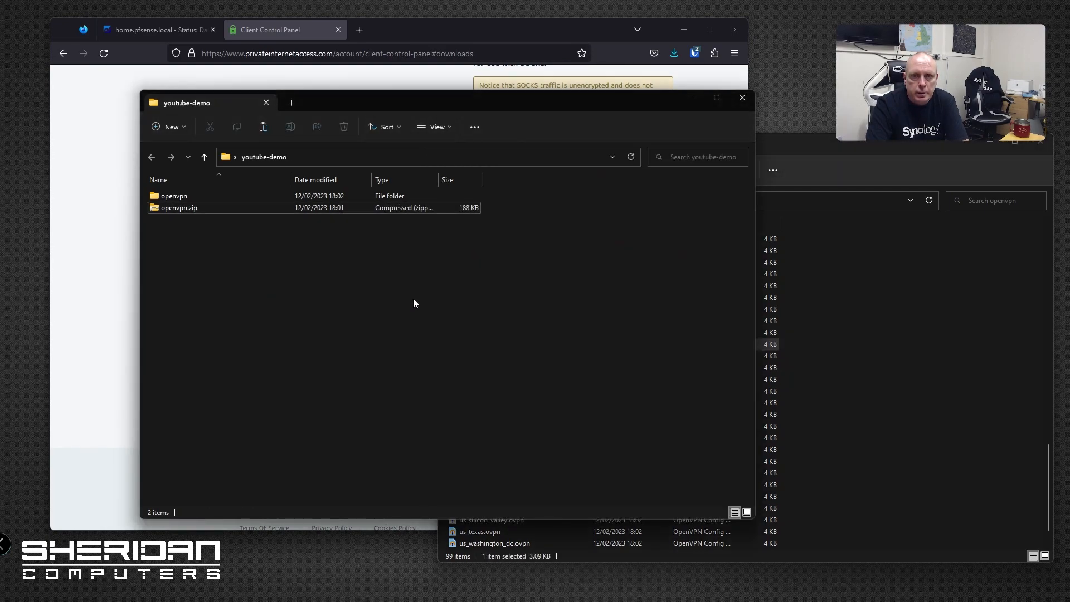
{"action": "right_click", "coordinate": [195, 209]}
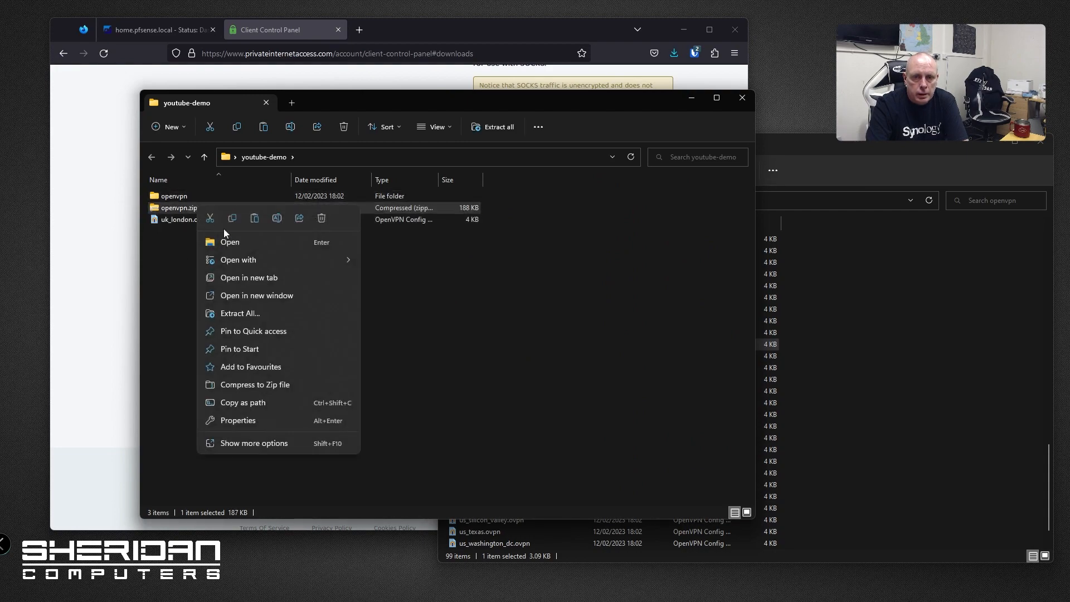
{"action": "left_click", "coordinate": [321, 218]}
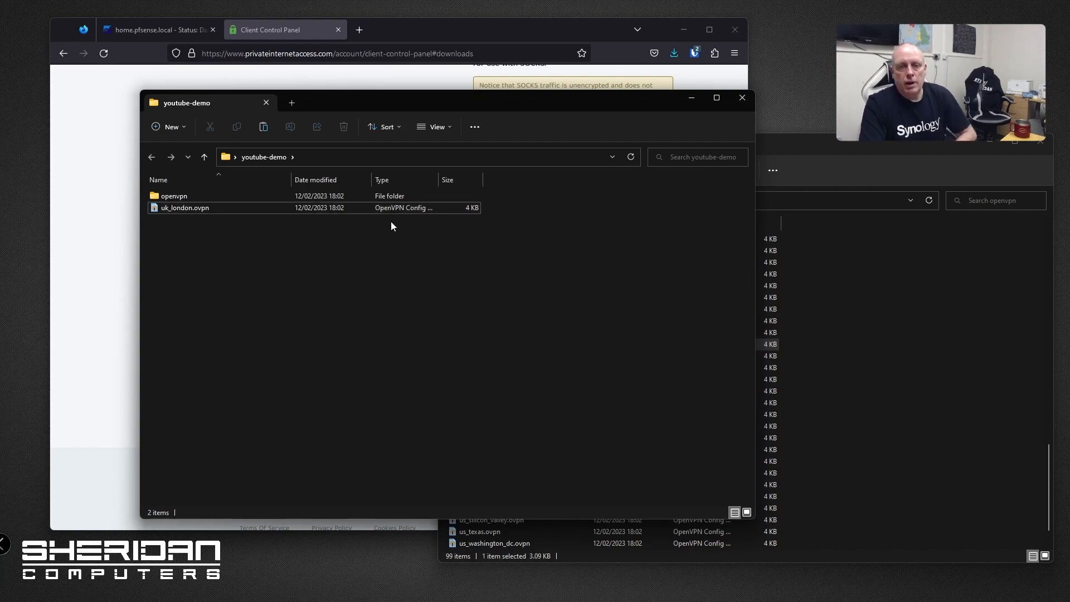
Step: Open uk_london.ovpn in the youtube-demo folder with Sublime Text, just this once
{"action": "right_click", "coordinate": [225, 208]}
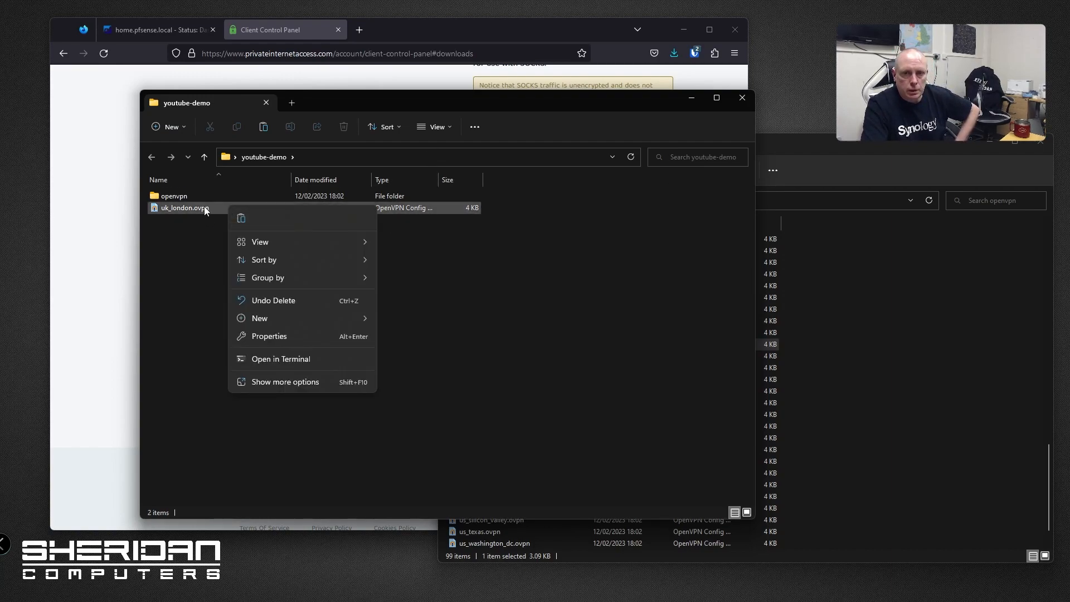
{"action": "left_click", "coordinate": [207, 209]}
{"action": "right_click", "coordinate": [207, 210]}
{"action": "left_click", "coordinate": [289, 244]}
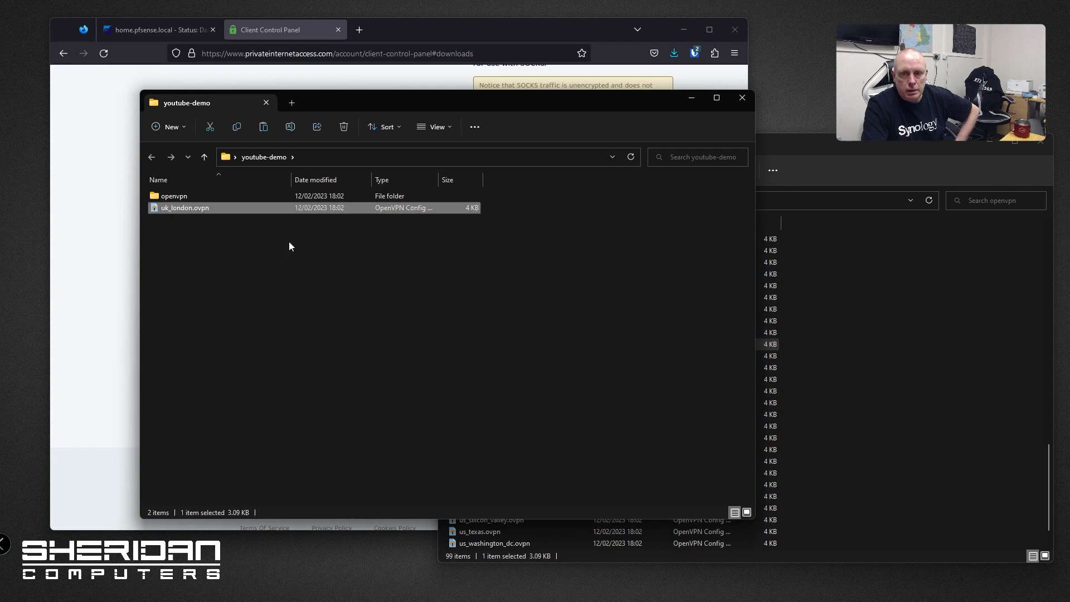
{"action": "scroll", "coordinate": [493, 326], "scroll_direction": "down", "scroll_amount": 5}
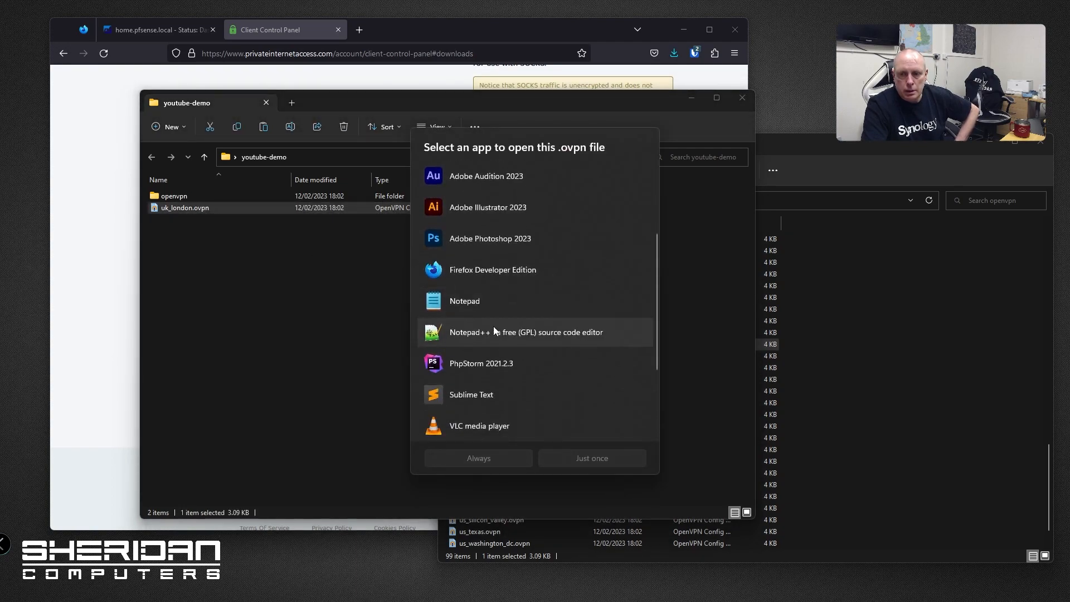
{"action": "left_click", "coordinate": [477, 233]}
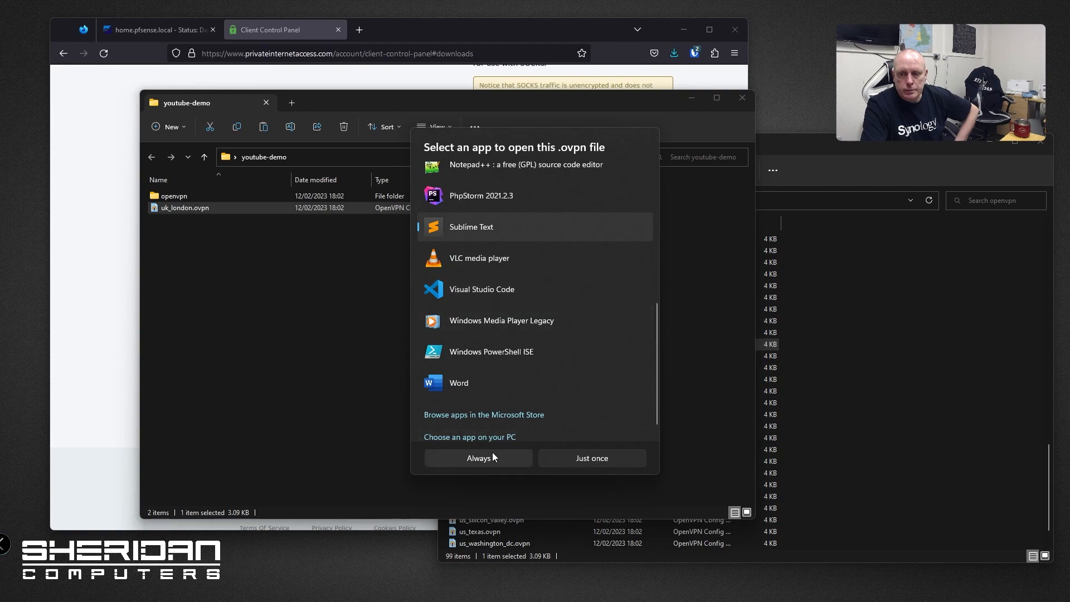
{"action": "left_click", "coordinate": [590, 457]}
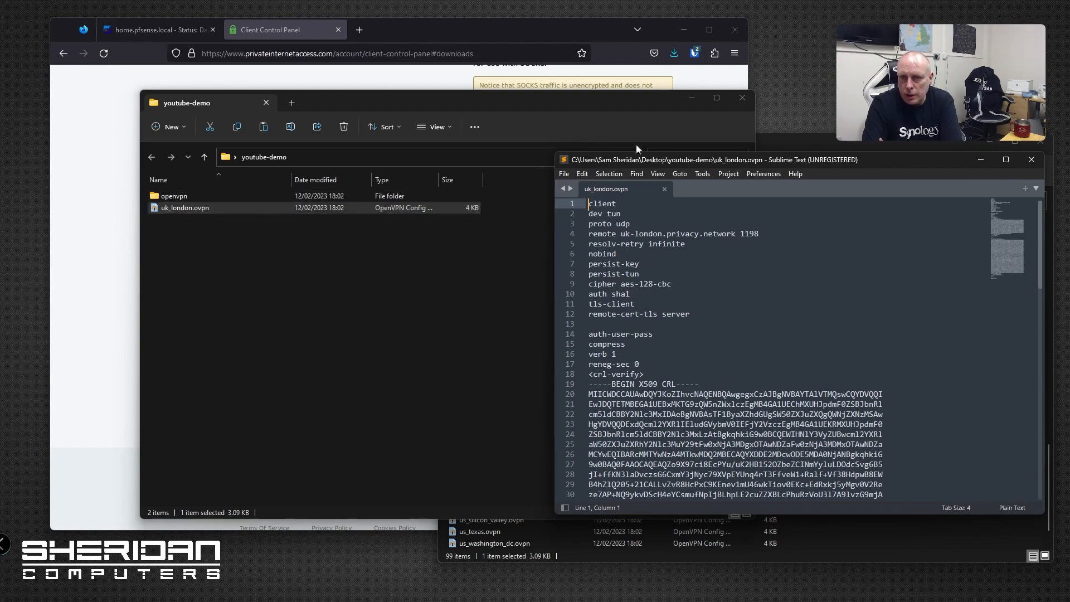
Step: Minimise both folder windows and show the pfSense dashboard in the browser beside the uk_london.ovpn file
{"action": "left_click", "coordinate": [695, 99]}
{"action": "scroll", "coordinate": [870, 306], "scroll_direction": "down", "scroll_amount": 14}
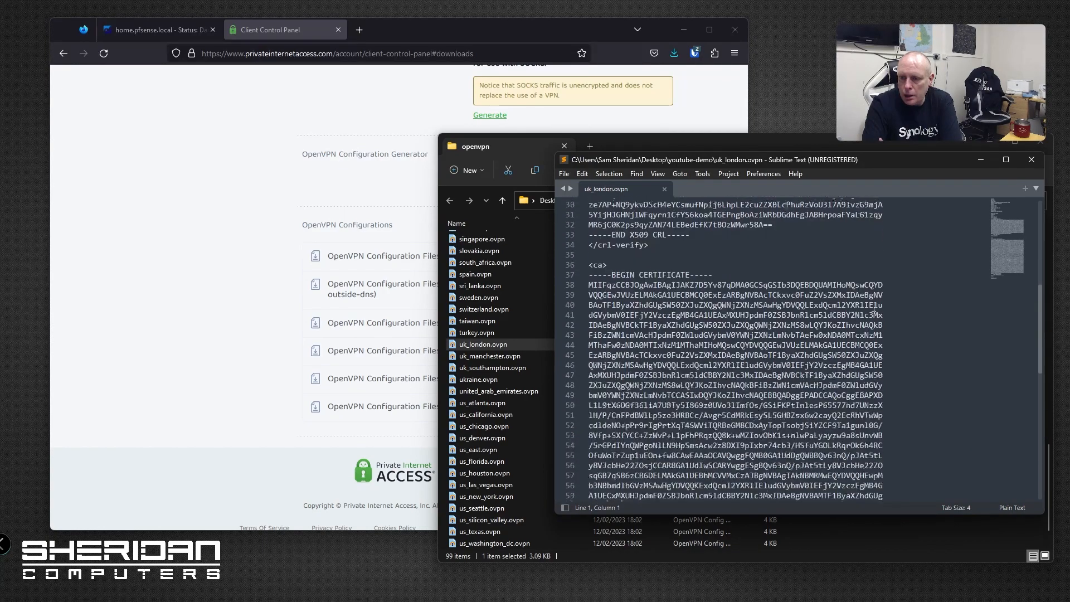
{"action": "scroll", "coordinate": [870, 305], "scroll_direction": "up", "scroll_amount": 6}
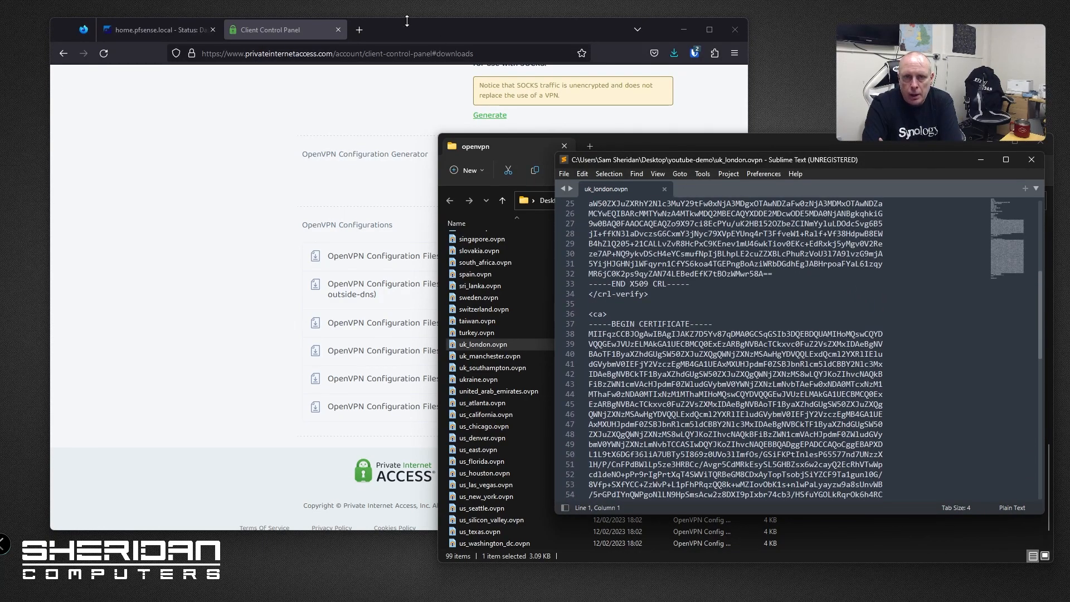
{"action": "left_click", "coordinate": [167, 31]}
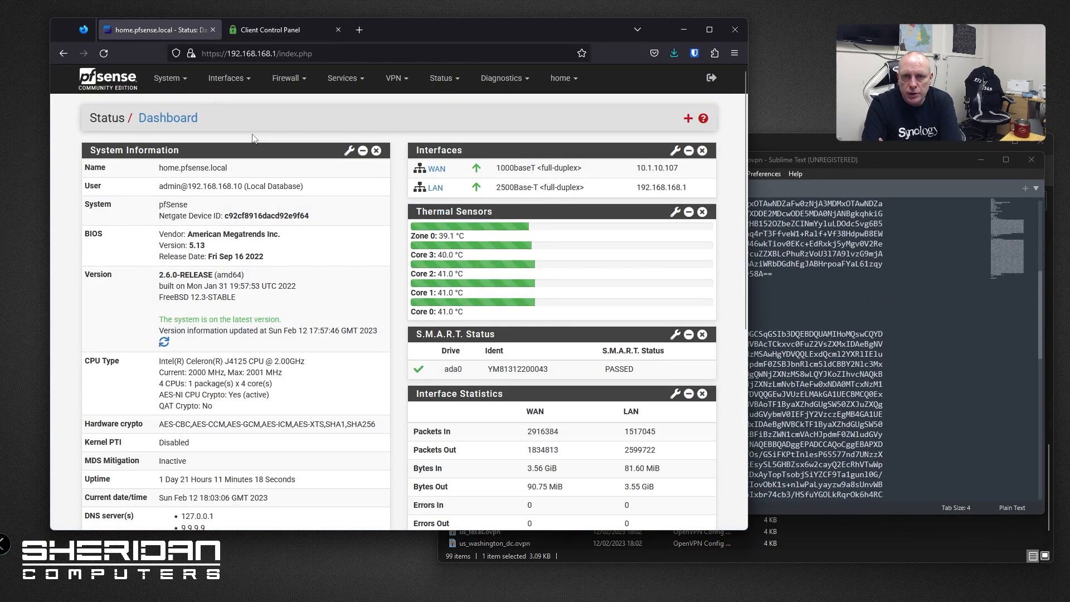
{"action": "left_click", "coordinate": [838, 144]}
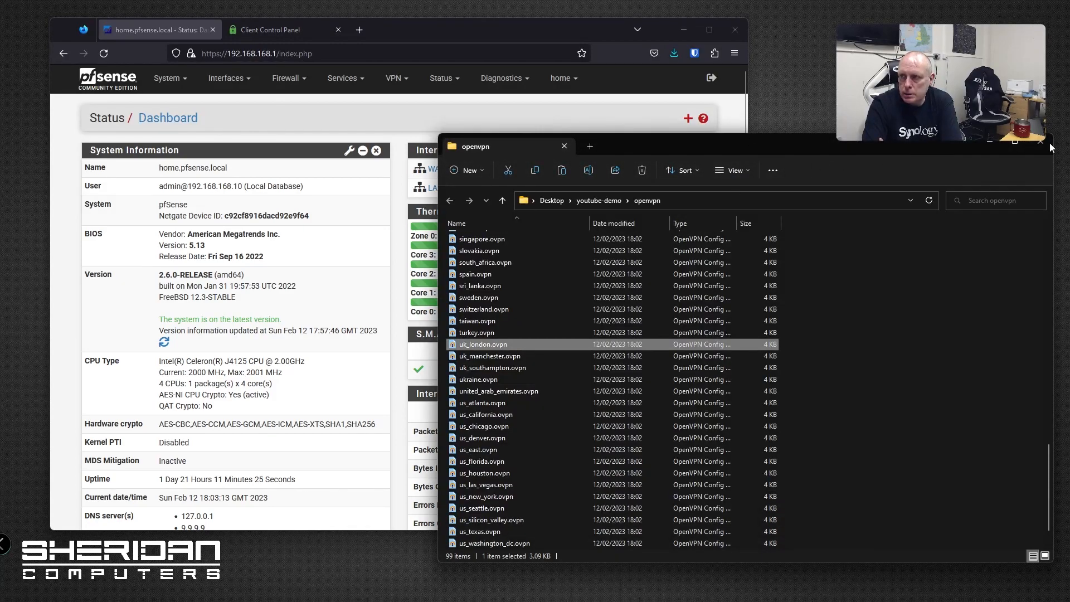
{"action": "left_click", "coordinate": [989, 144]}
{"action": "left_click", "coordinate": [881, 169]}
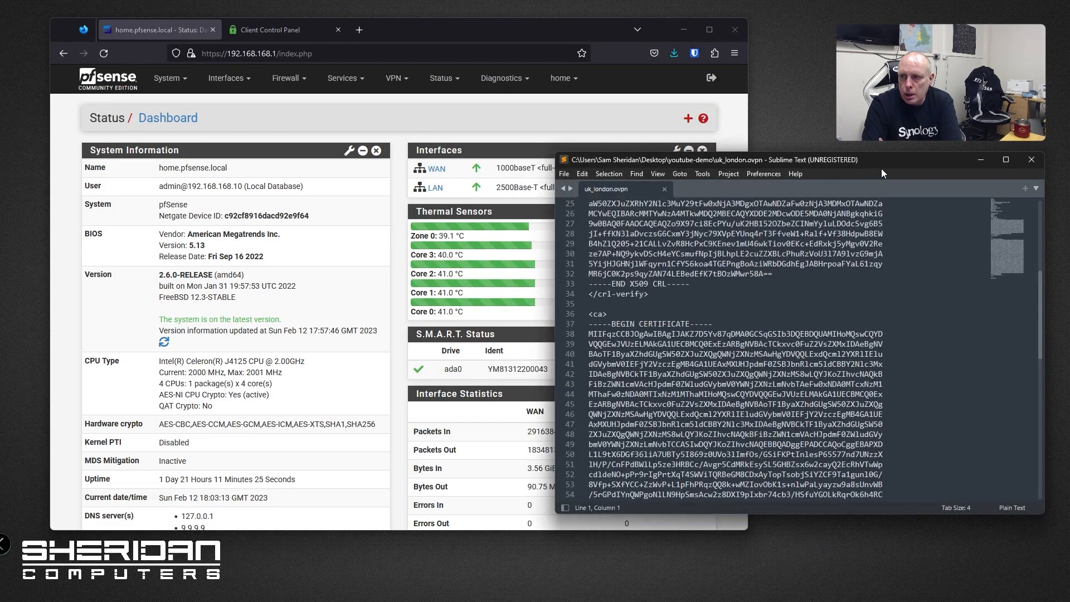
Step: Copy the certificate in the ca section of uk_london.ovpn, from the BEGIN CERTIFICATE line through the END CERTIFICATE line
{"action": "scroll", "coordinate": [729, 325], "scroll_direction": "down", "scroll_amount": 3}
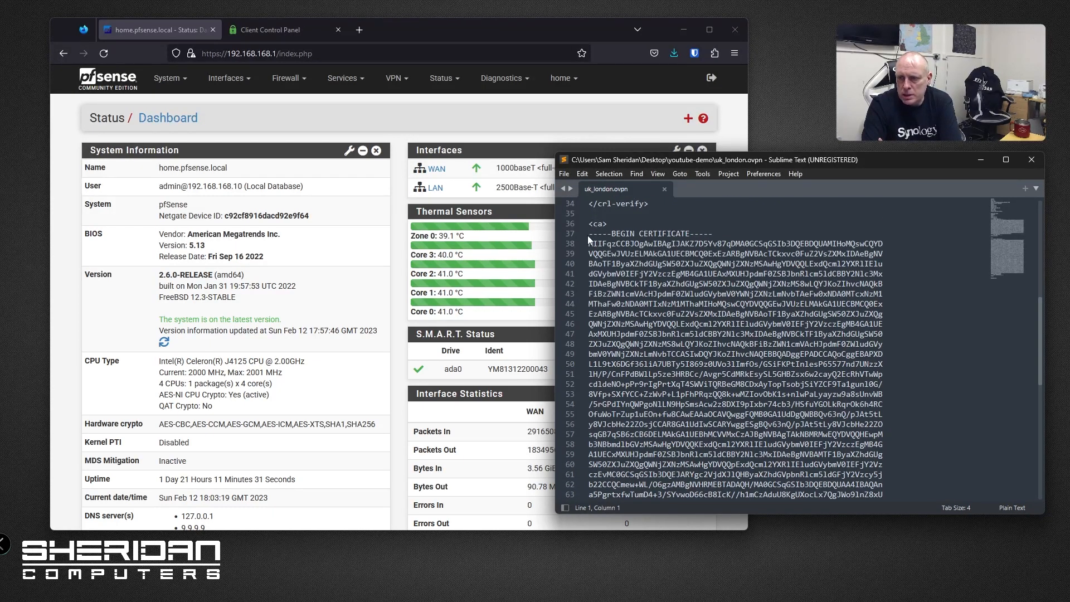
{"action": "scroll", "coordinate": [610, 379], "scroll_direction": "down", "scroll_amount": 3}
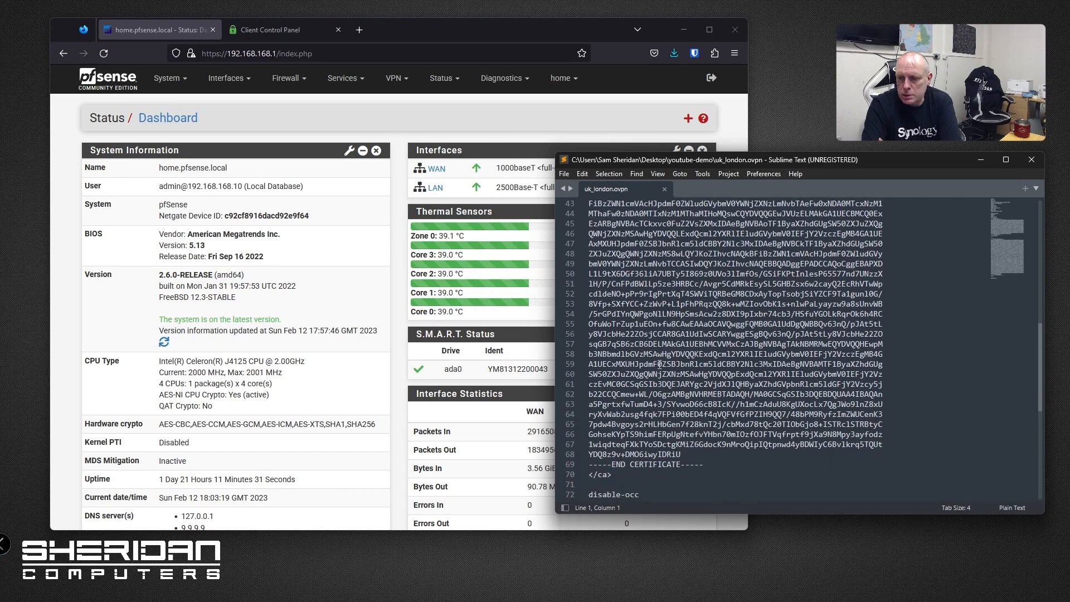
{"action": "scroll", "coordinate": [613, 414], "scroll_direction": "up", "scroll_amount": 3}
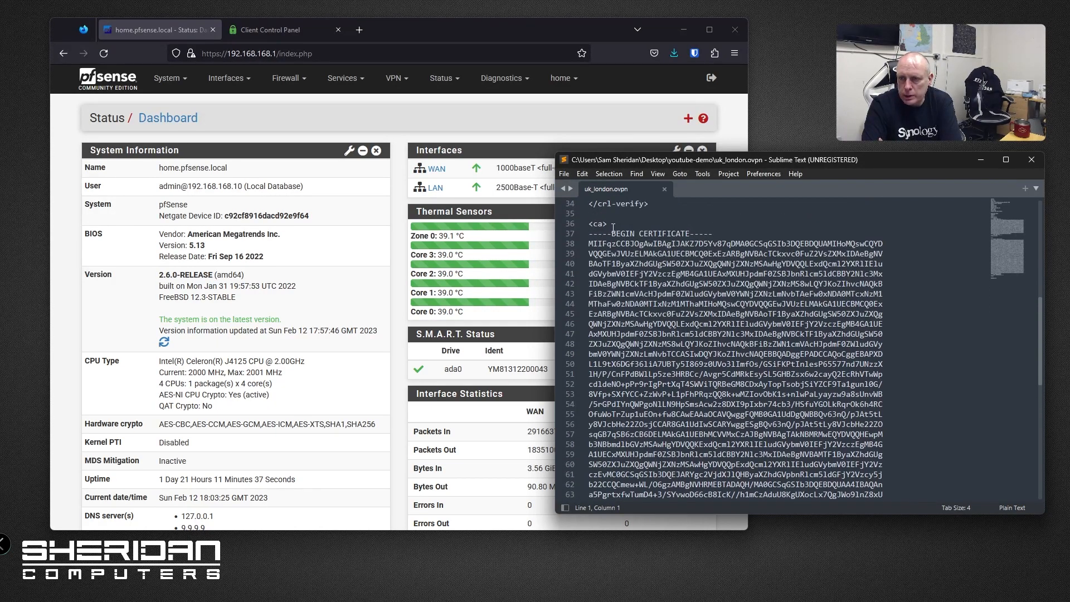
{"action": "left_click_drag", "start_coordinate": [590, 235], "coordinate": [722, 456]}
{"action": "right_click", "coordinate": [694, 455]}
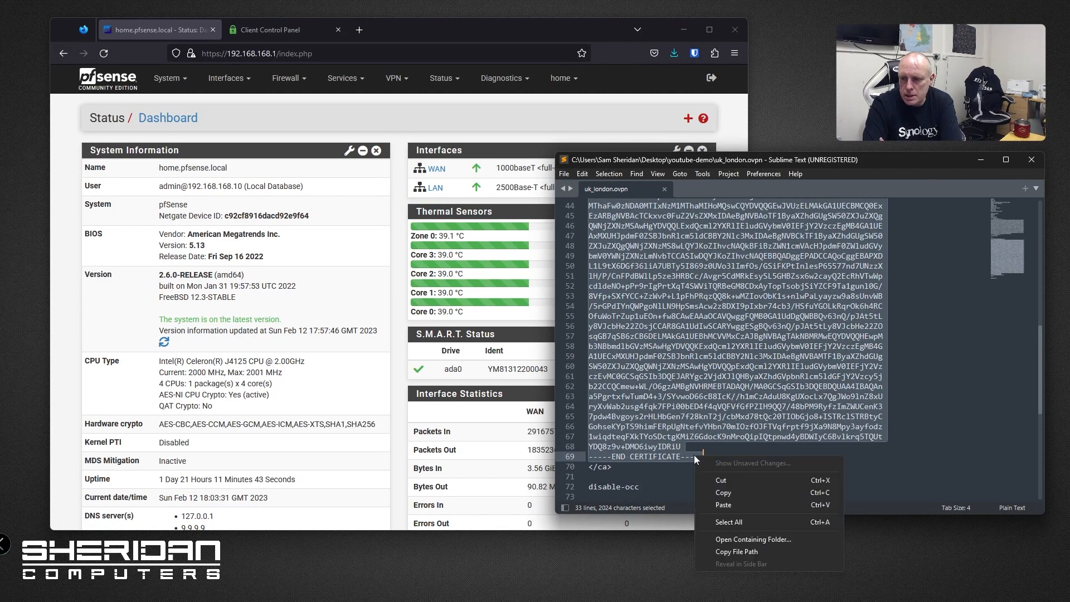
{"action": "left_click", "coordinate": [746, 490]}
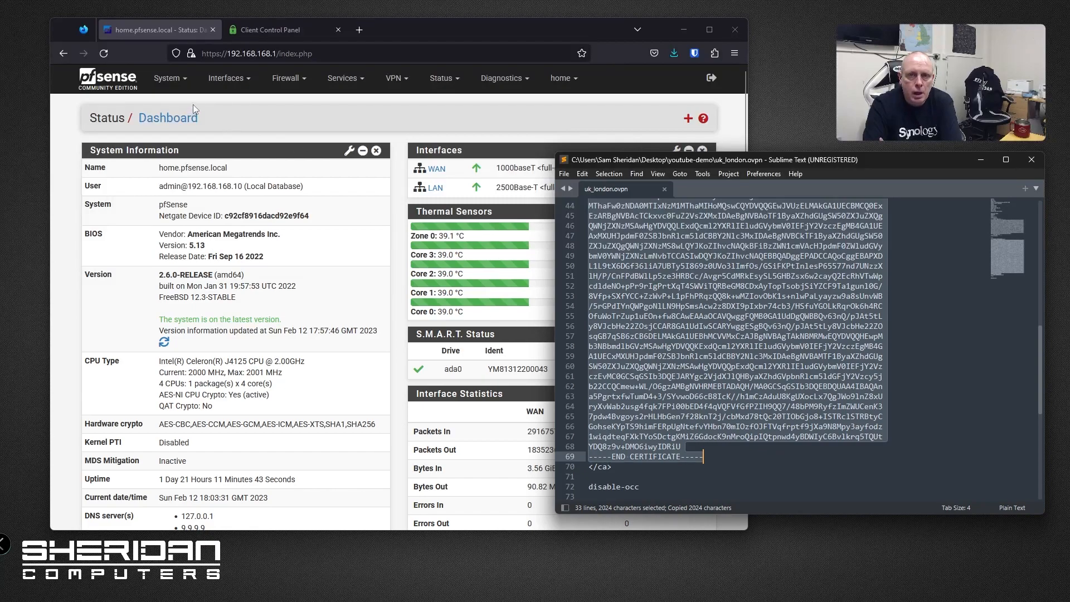
Step: Add a certificate authority in pfSense's Certificate Manager named PIA-CA, using the method Import an existing Certificate Authority
{"action": "left_click", "coordinate": [177, 79]}
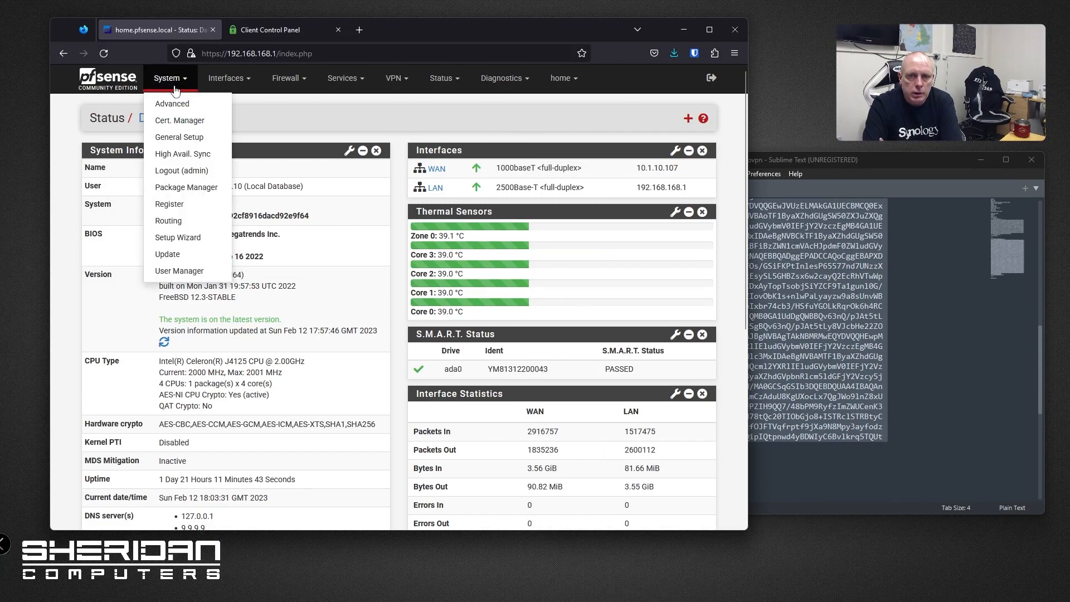
{"action": "left_click", "coordinate": [186, 123]}
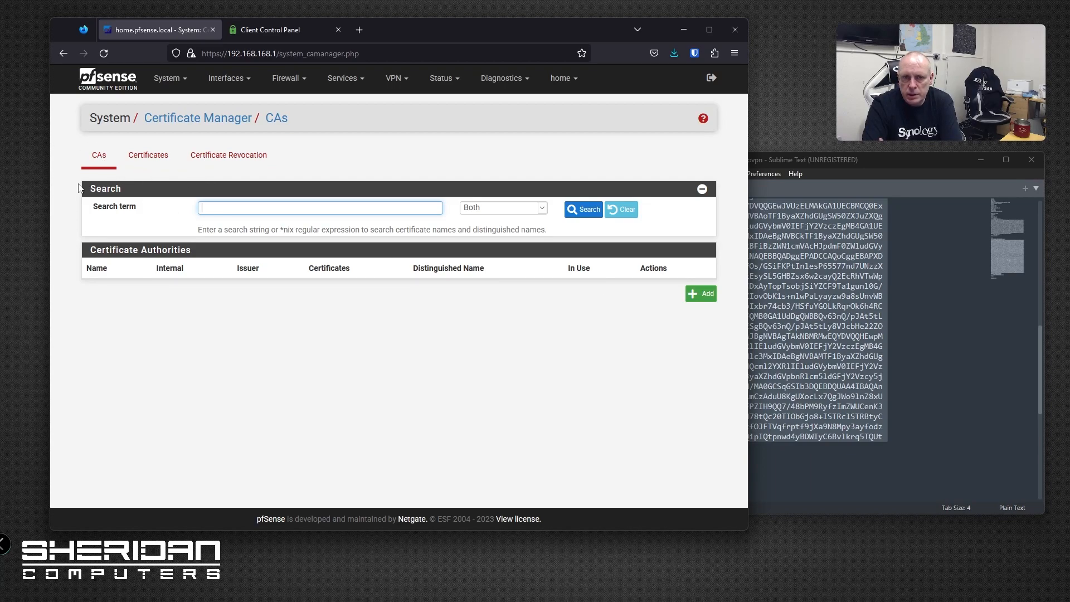
{"action": "left_click", "coordinate": [701, 301]}
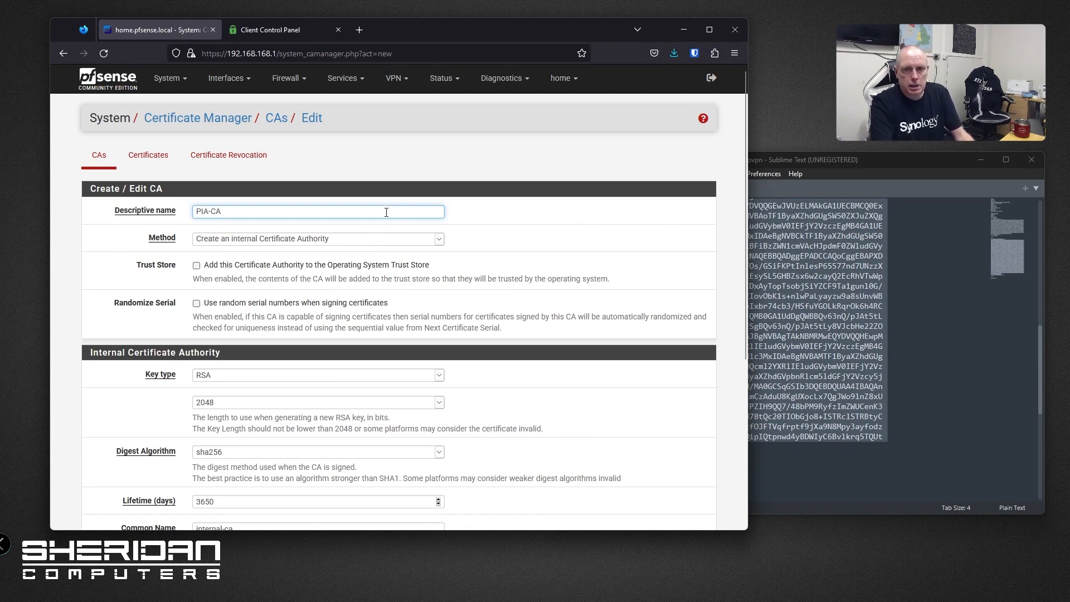
{"action": "left_click", "coordinate": [388, 241]}
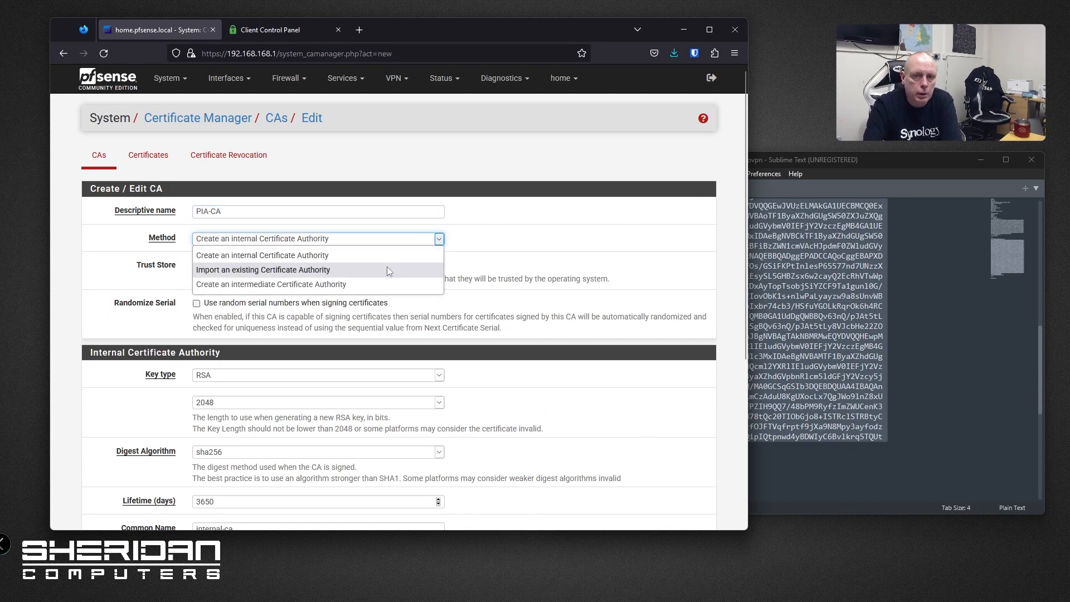
{"action": "left_click", "coordinate": [387, 267]}
Step: Paste the copied certificate into the certificate data of PIA-CA and save the certificate authority
{"action": "scroll", "coordinate": [516, 299], "scroll_direction": "down", "scroll_amount": 1}
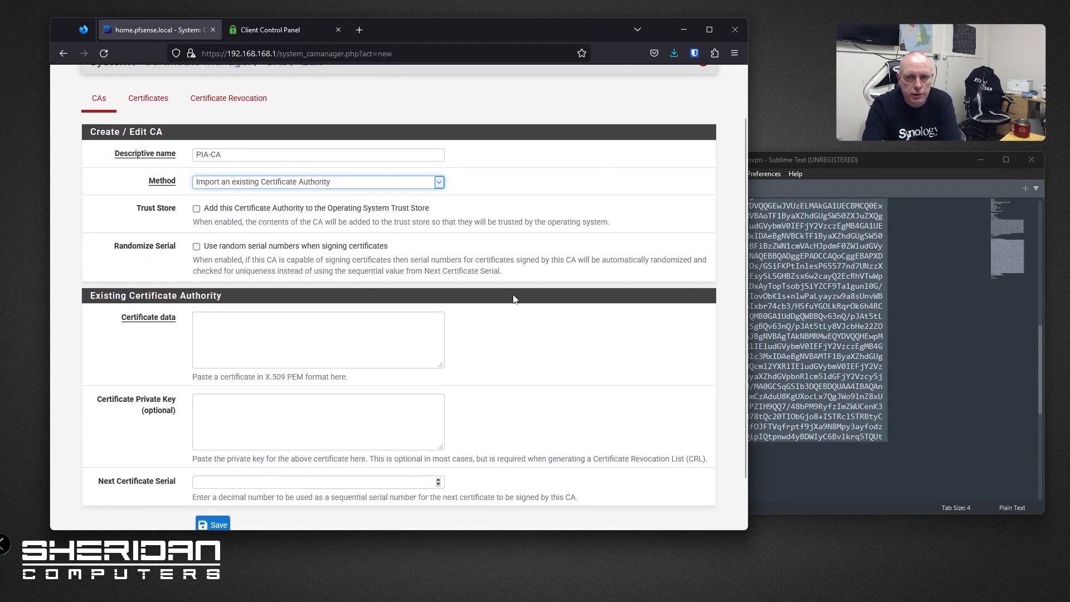
{"action": "scroll", "coordinate": [524, 312], "scroll_direction": "down", "scroll_amount": 1}
{"action": "left_click", "coordinate": [382, 279]}
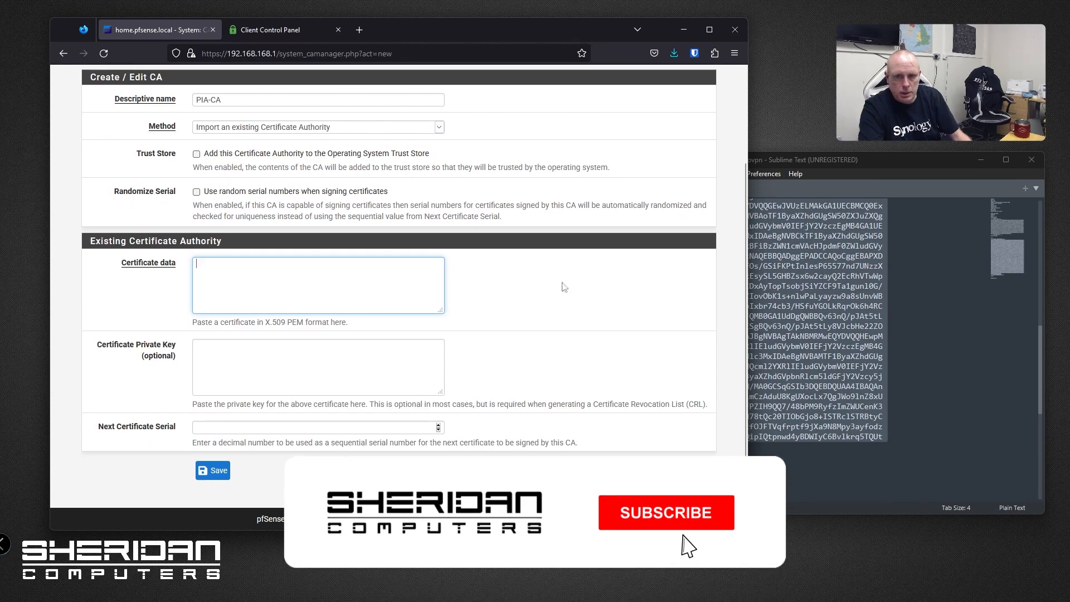
{"action": "key", "text": "ctrl+v"}
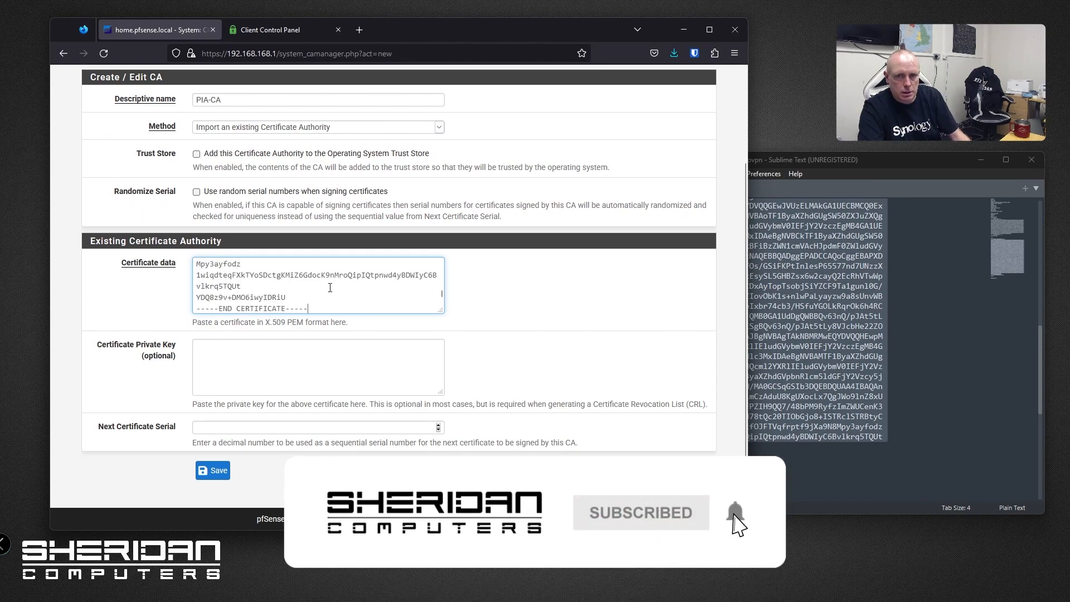
{"action": "left_click", "coordinate": [228, 475]}
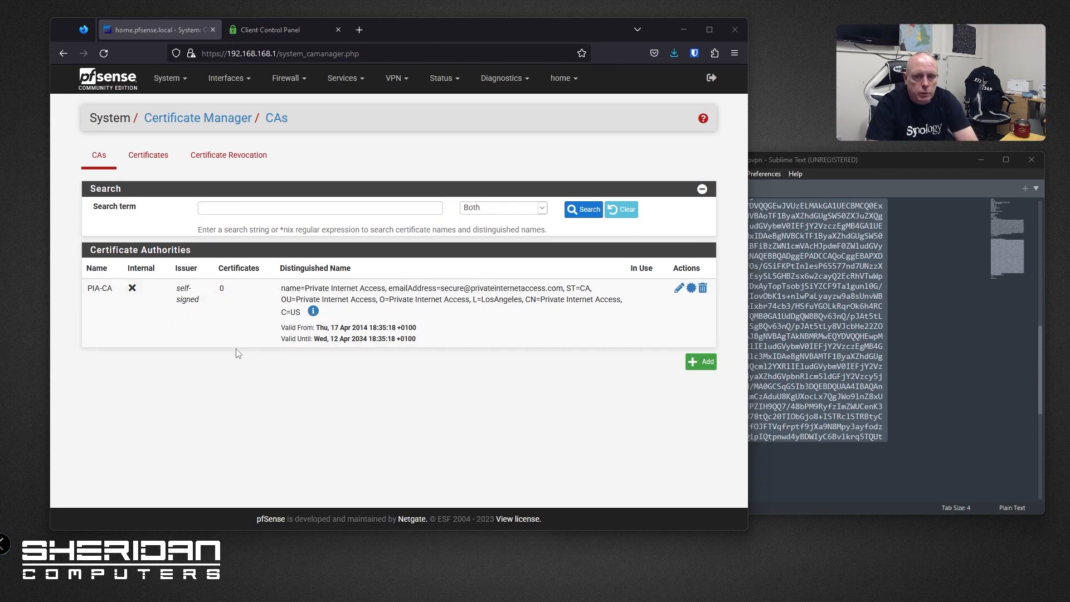
Step: Add a new OpenVPN client with the description PIA-VPN-CLIENT
{"action": "left_click", "coordinate": [397, 78]}
{"action": "left_click", "coordinate": [410, 136]}
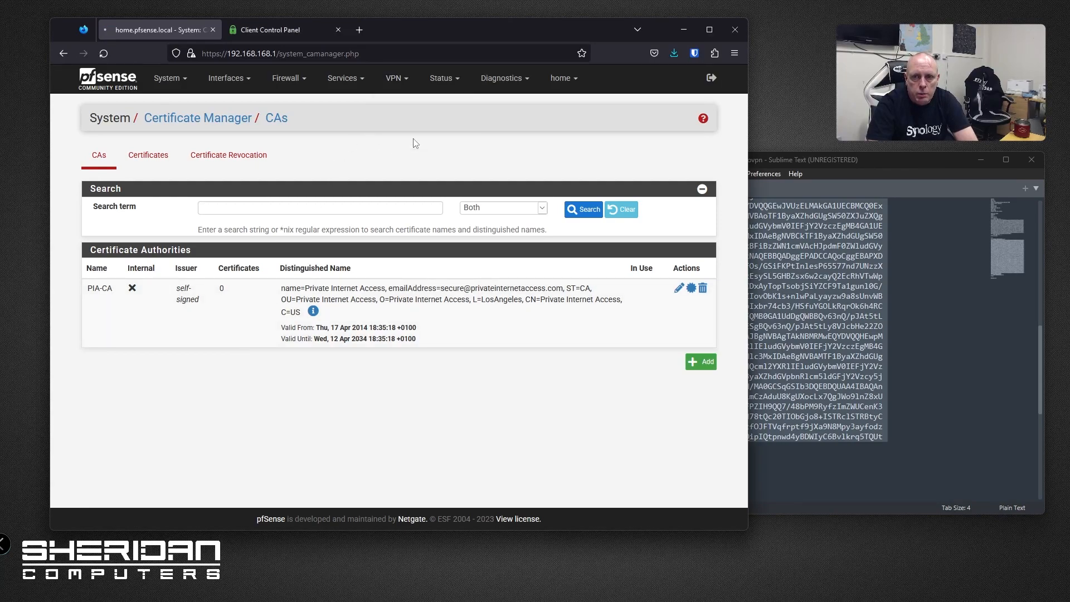
{"action": "left_click", "coordinate": [151, 154]}
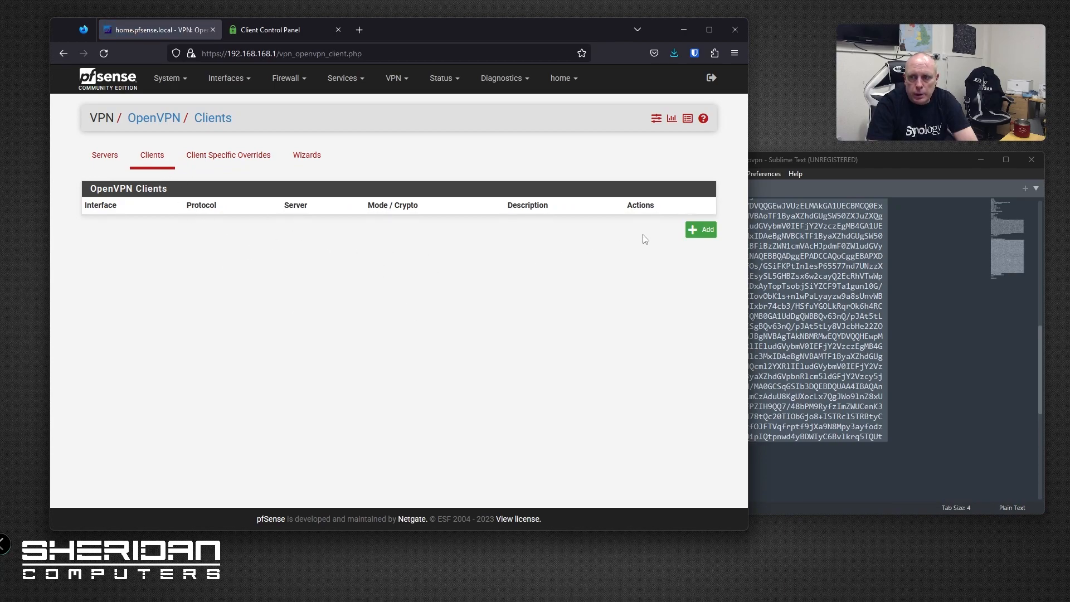
{"action": "left_click", "coordinate": [700, 230]}
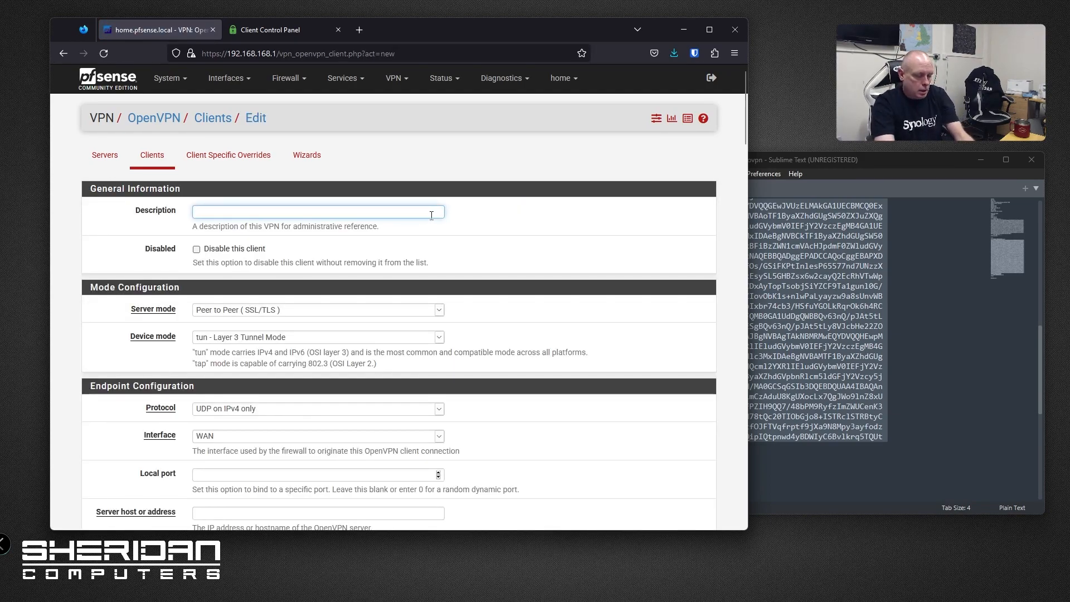
{"action": "type", "text": "PIA-VPN-CLIENT"}
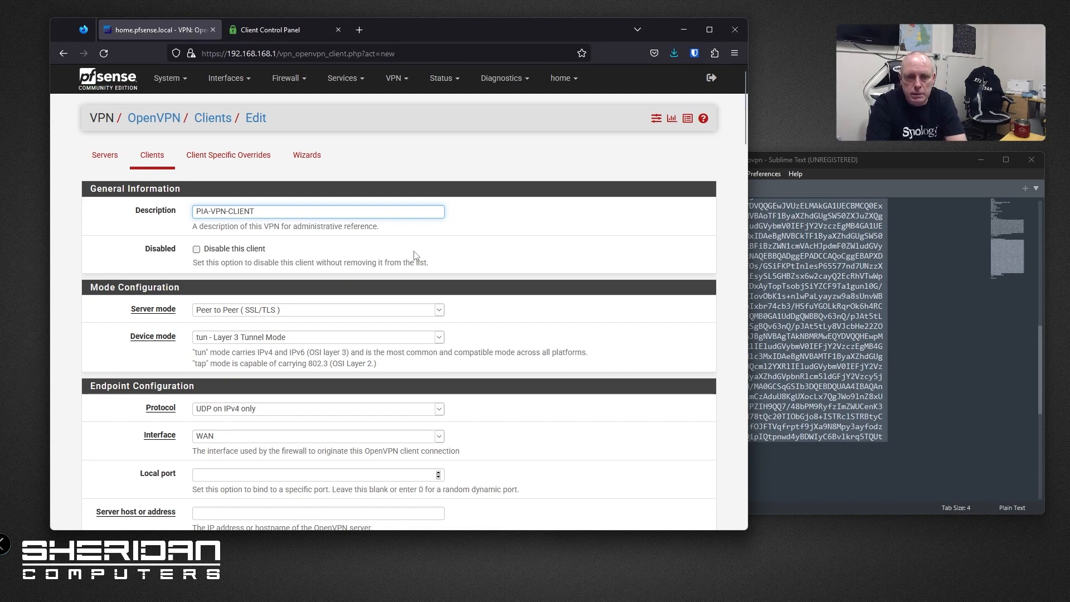
Step: Copy the remote hostname uk-london.privacy.network from uk_london.ovpn into the client's server host or address
{"action": "scroll", "coordinate": [387, 259], "scroll_direction": "down", "scroll_amount": 1}
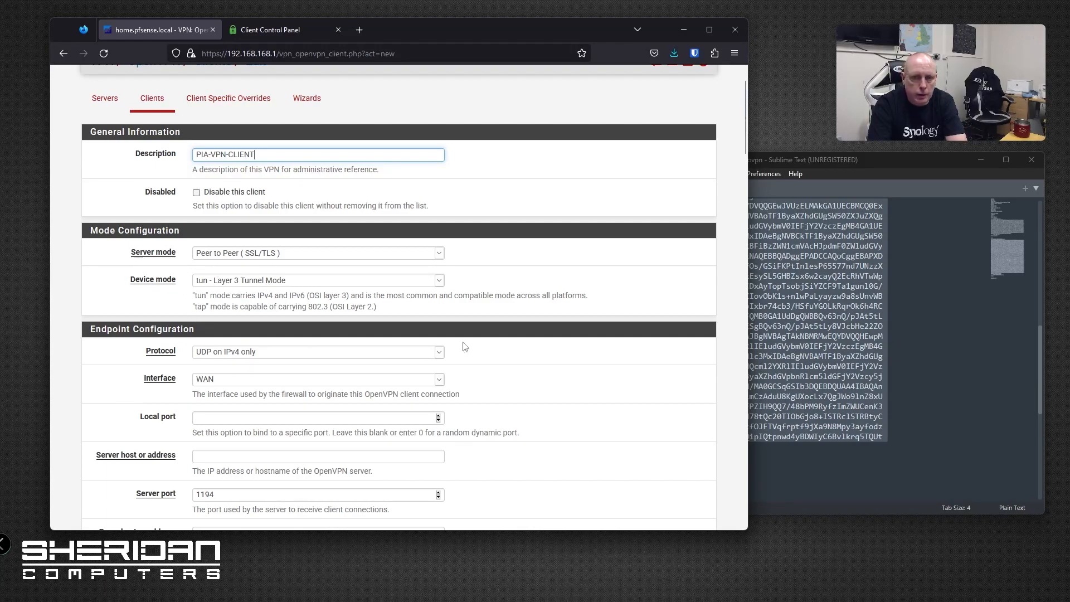
{"action": "scroll", "coordinate": [561, 351], "scroll_direction": "down", "scroll_amount": 2}
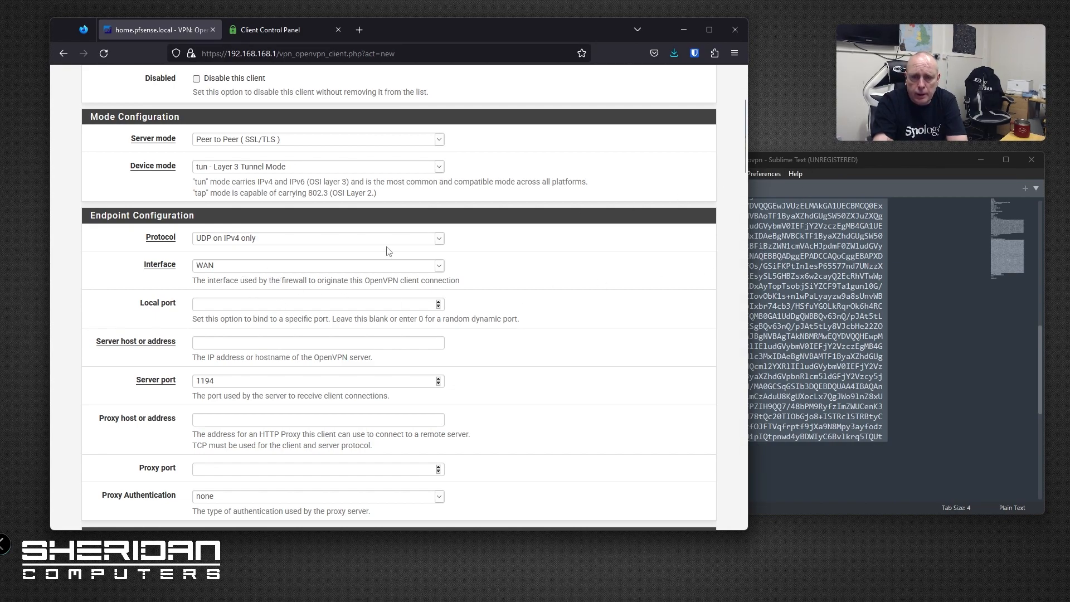
{"action": "scroll", "coordinate": [139, 213], "scroll_direction": "down", "scroll_amount": 3}
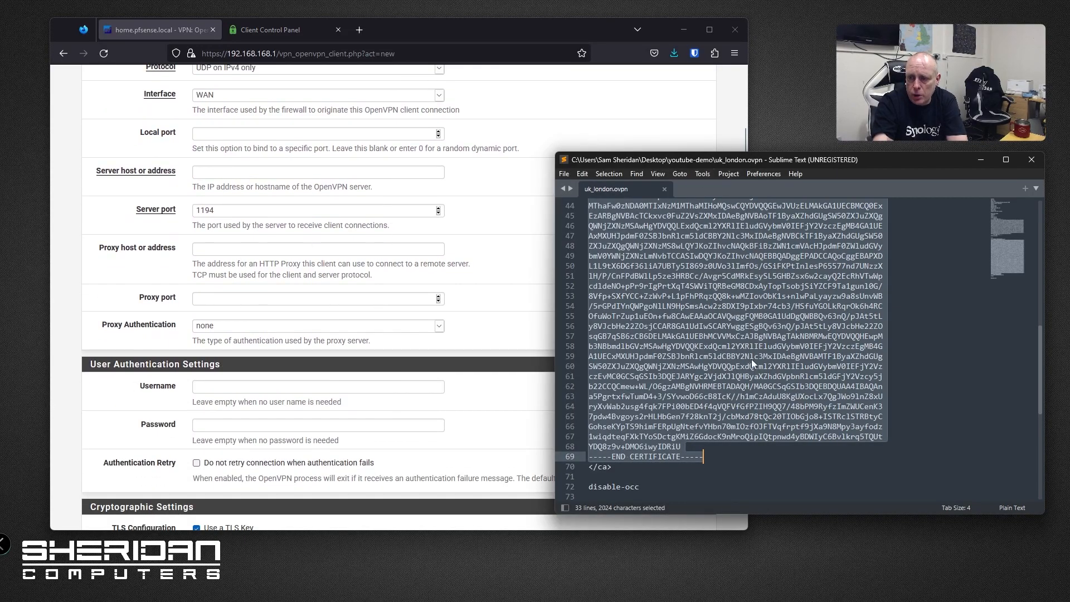
{"action": "scroll", "coordinate": [748, 352], "scroll_direction": "up", "scroll_amount": 10}
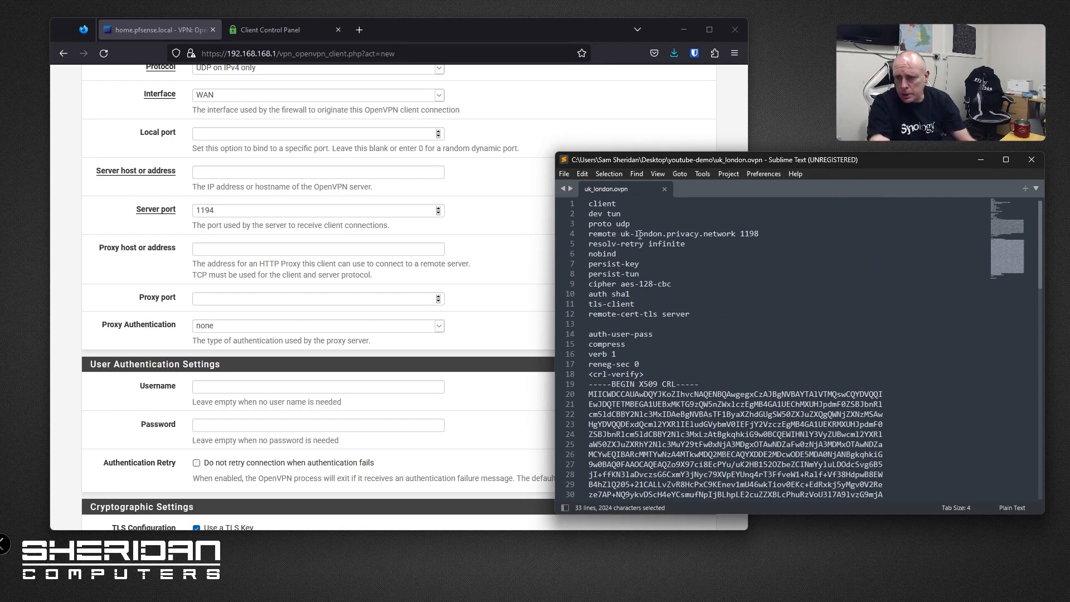
{"action": "left_click_drag", "start_coordinate": [621, 234], "coordinate": [736, 236]}
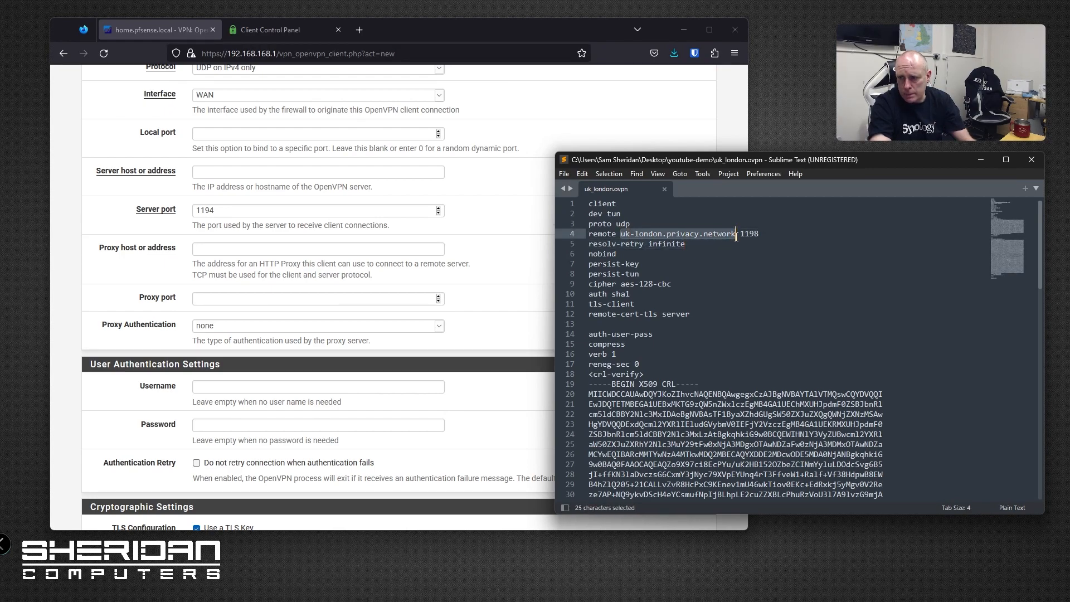
{"action": "key", "text": "ctrl+c"}
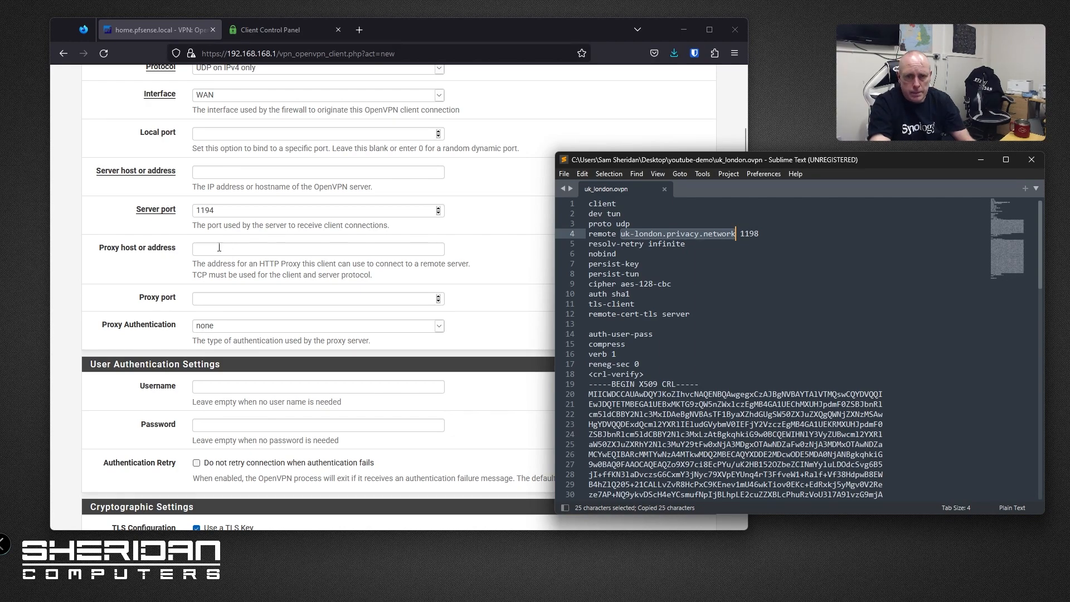
{"action": "left_click", "coordinate": [227, 171]}
{"action": "key", "text": "ctrl+v"}
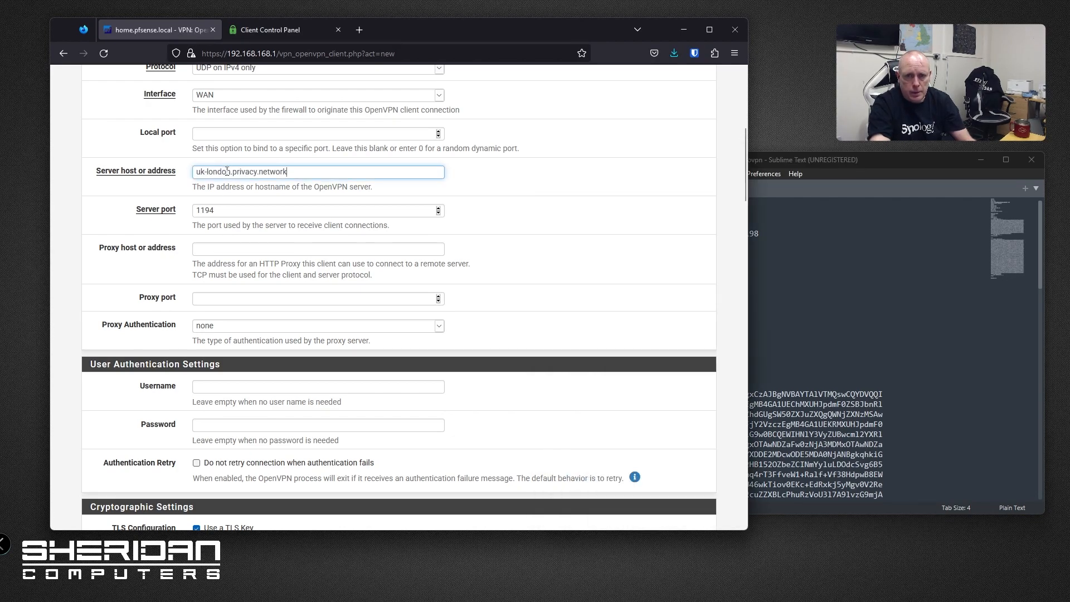
Step: Check the remote port in uk_london.ovpn and set the client's server port to 1198
{"action": "left_click", "coordinate": [805, 162]}
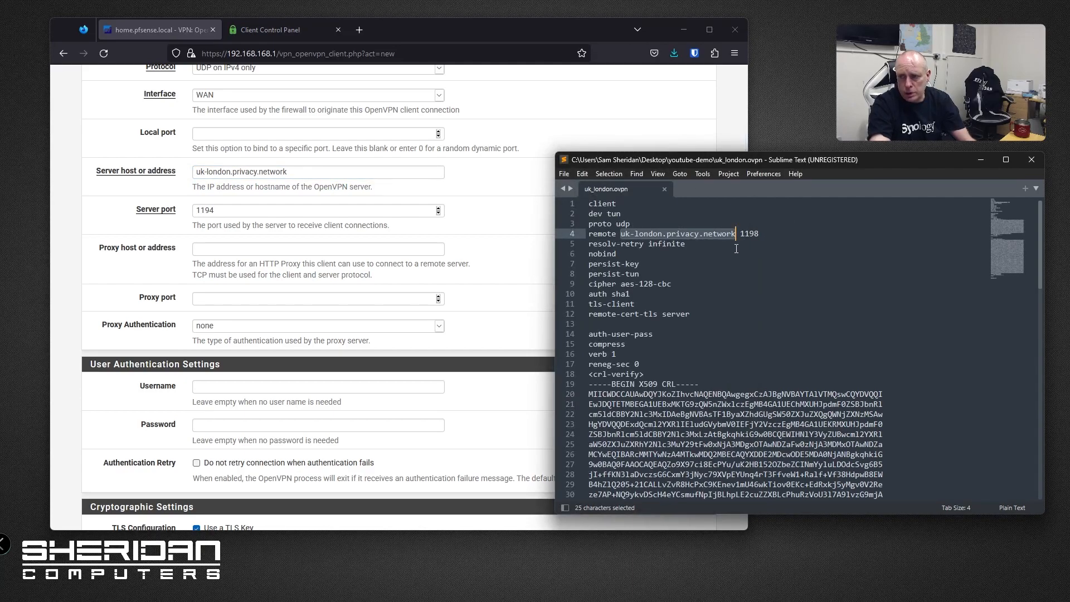
{"action": "left_click", "coordinate": [438, 208]}
{"action": "left_click", "coordinate": [438, 208]}
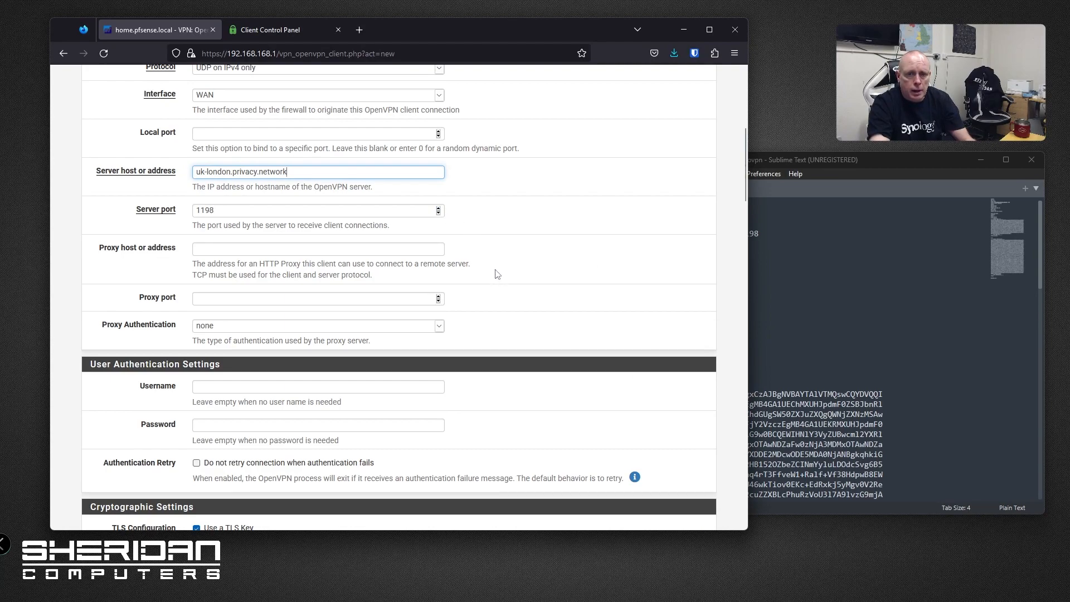
Step: Disable Use a TLS Key in the cryptographic settings and choose PIA-CA as the peer certificate authority
{"action": "scroll", "coordinate": [479, 260], "scroll_direction": "down", "scroll_amount": 2}
{"action": "scroll", "coordinate": [480, 260], "scroll_direction": "down", "scroll_amount": 3}
{"action": "scroll", "coordinate": [328, 196], "scroll_direction": "up", "scroll_amount": 2}
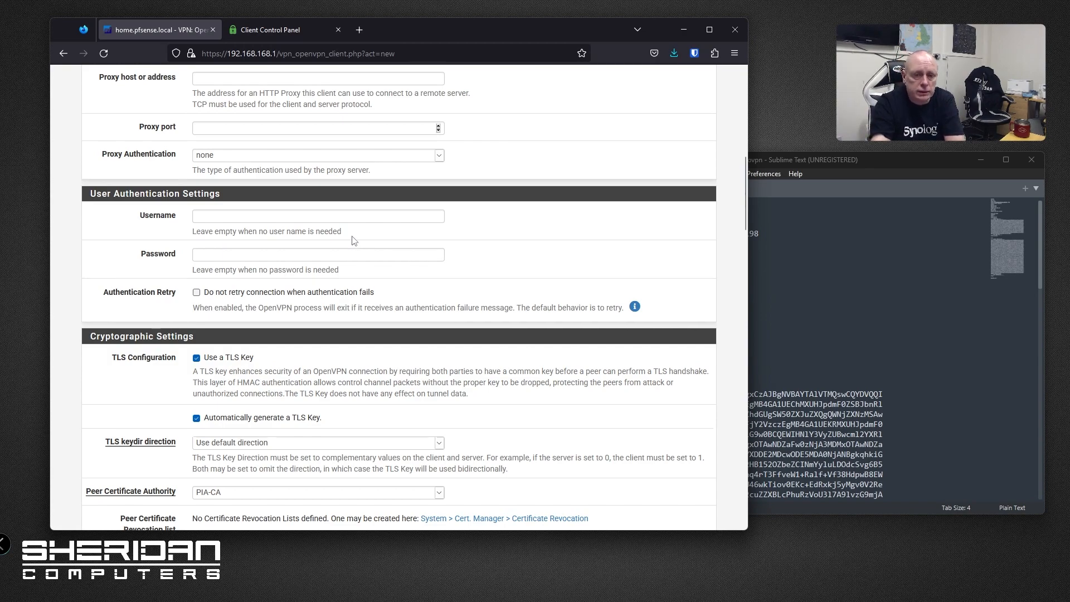
{"action": "scroll", "coordinate": [353, 240], "scroll_direction": "down", "scroll_amount": 3}
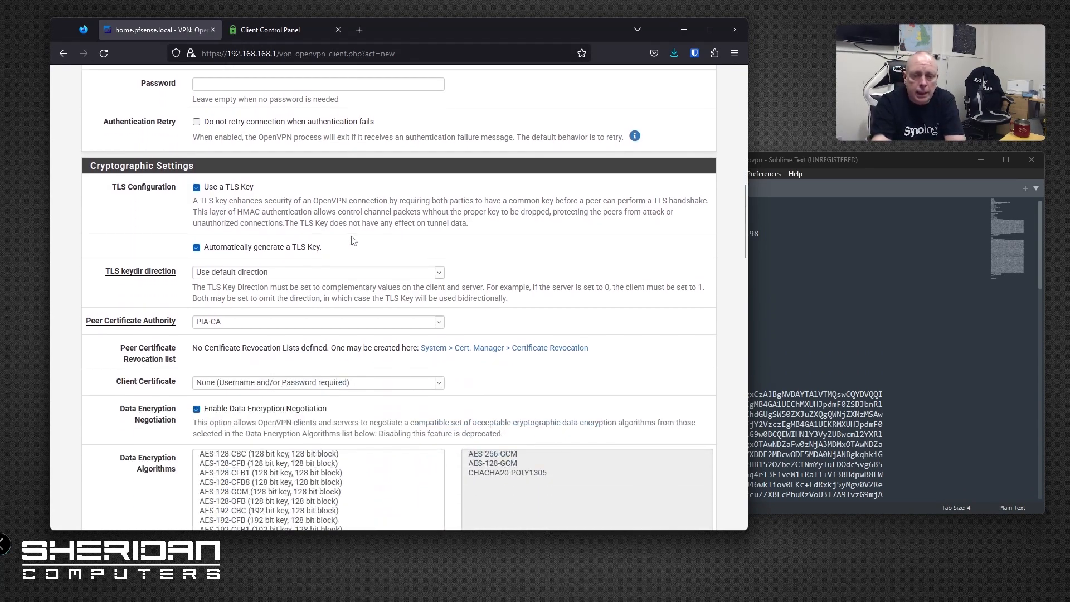
{"action": "left_click", "coordinate": [196, 188]}
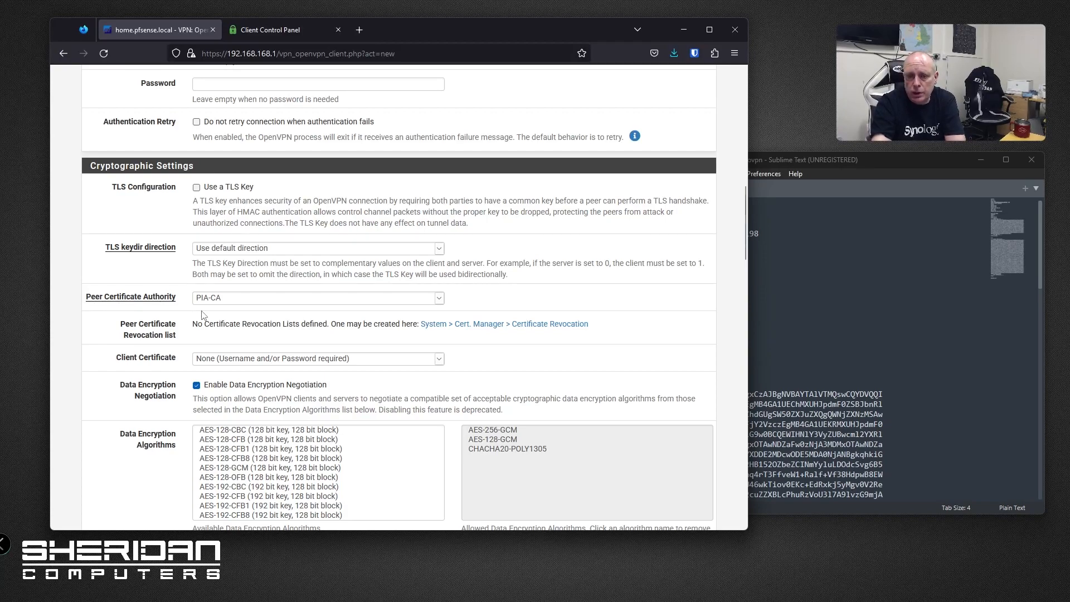
{"action": "left_click", "coordinate": [360, 302]}
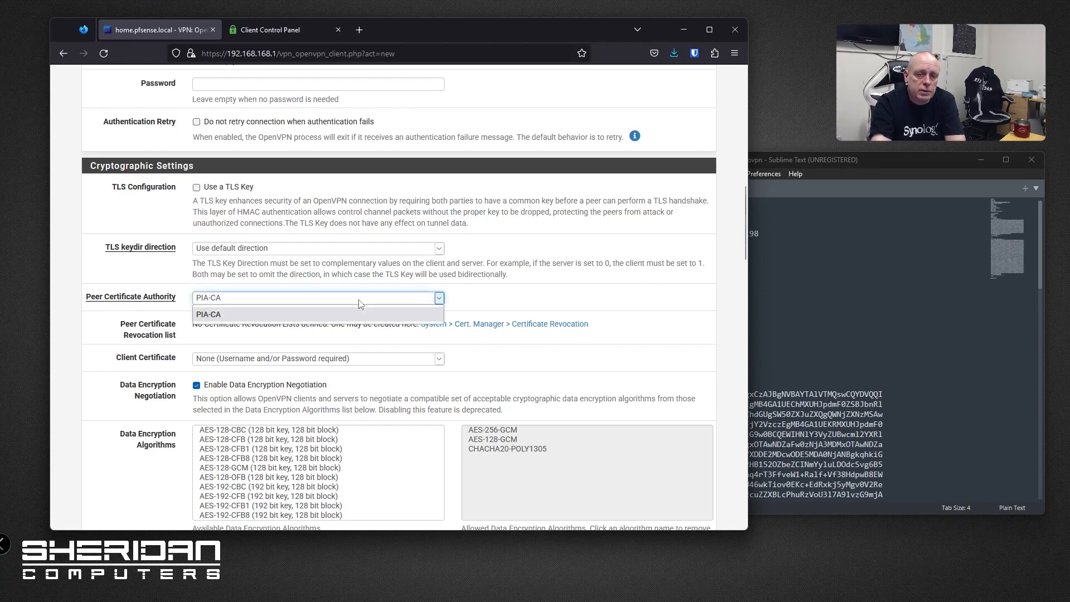
{"action": "left_click", "coordinate": [274, 315]}
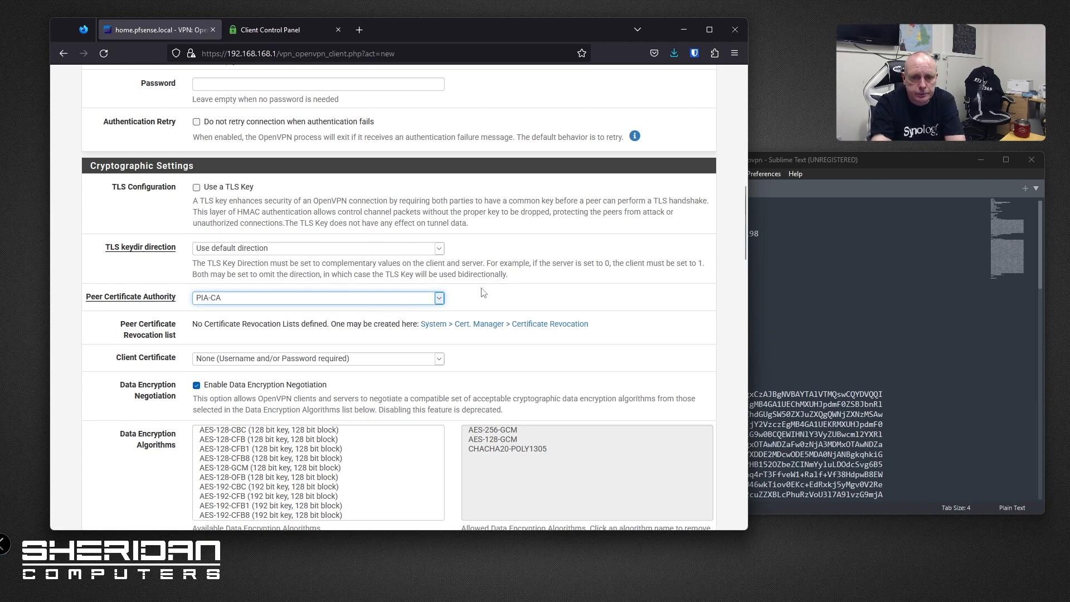
Step: Set the client's Hardware Crypto to /dev/crypto engine
{"action": "scroll", "coordinate": [528, 289], "scroll_direction": "down", "scroll_amount": 3}
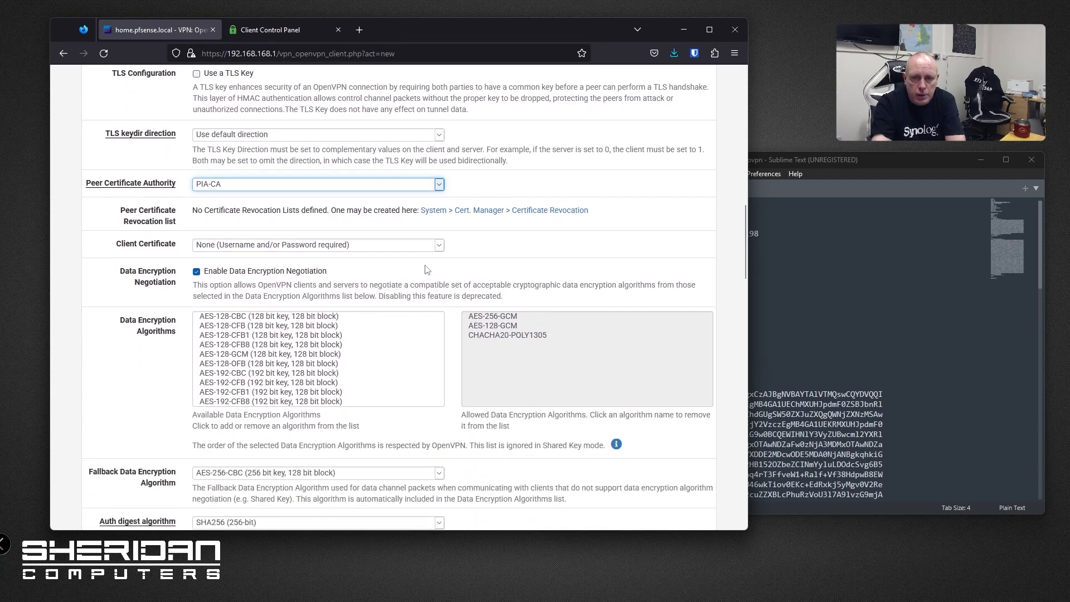
{"action": "scroll", "coordinate": [127, 312], "scroll_direction": "down", "scroll_amount": 1}
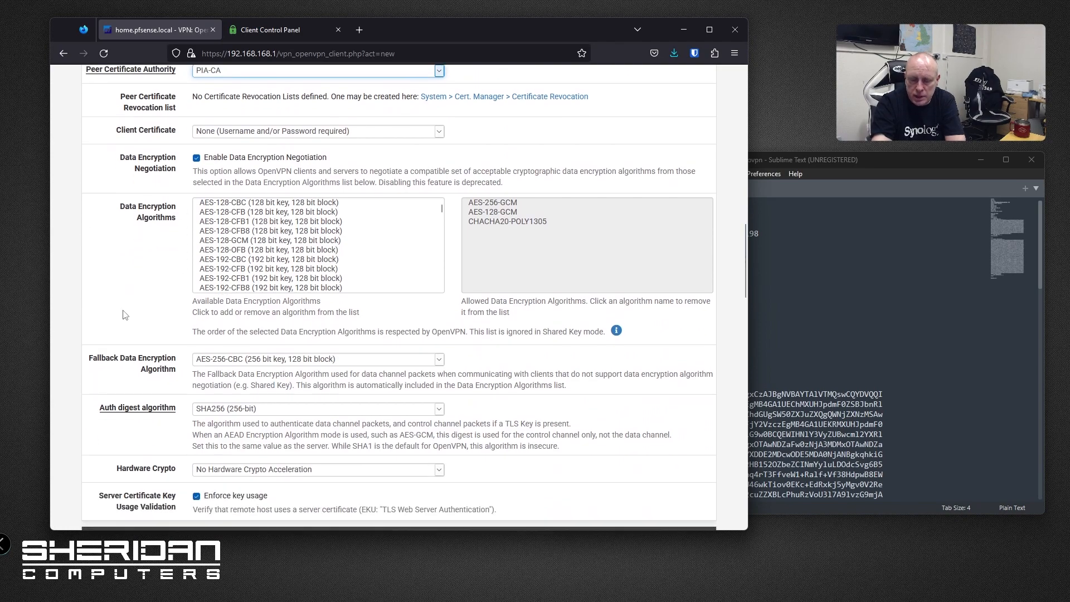
{"action": "scroll", "coordinate": [118, 247], "scroll_direction": "down", "scroll_amount": 1}
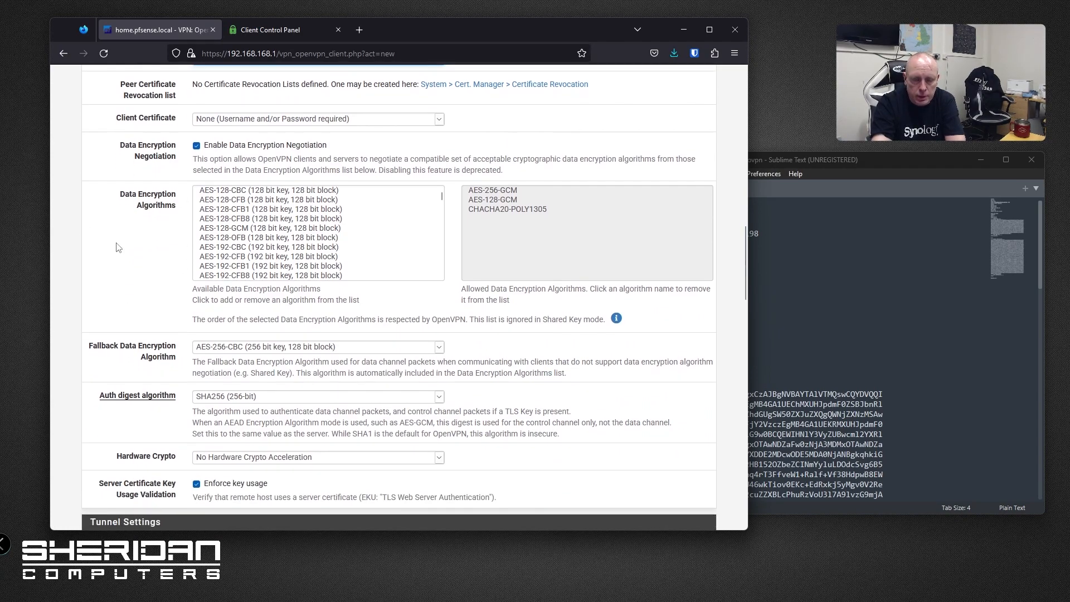
{"action": "scroll", "coordinate": [128, 239], "scroll_direction": "down", "scroll_amount": 3}
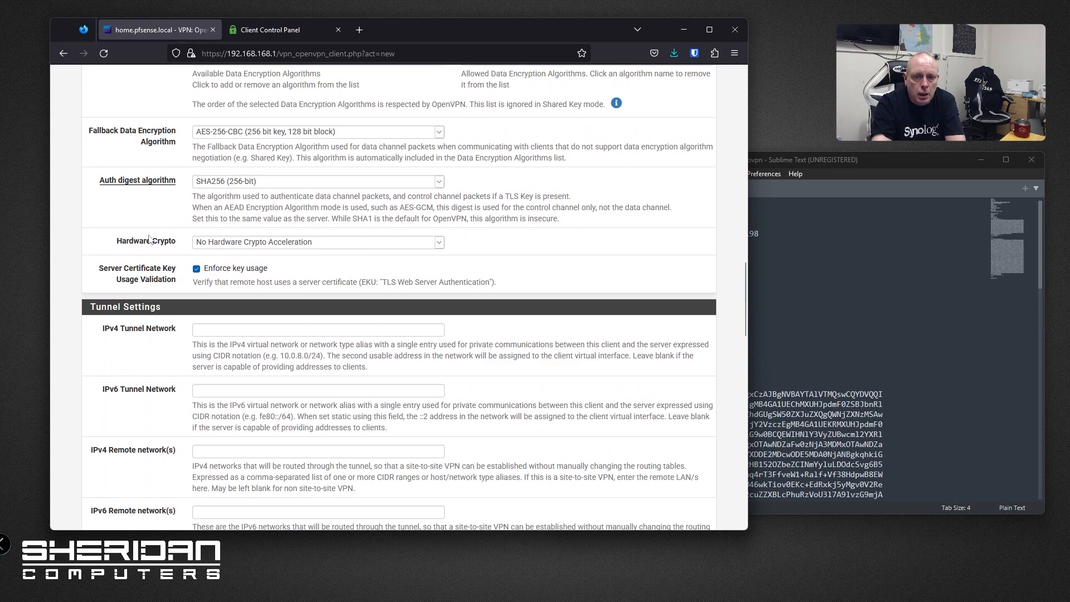
{"action": "left_click", "coordinate": [286, 243]}
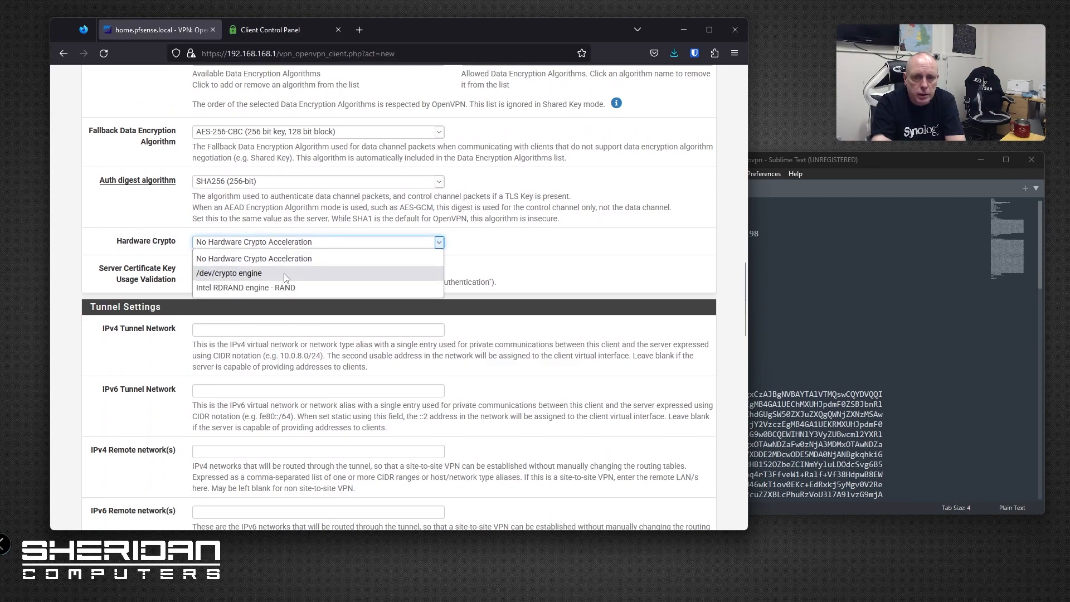
{"action": "left_click", "coordinate": [286, 273]}
Step: Enable Don't pull routes and Don't add/remove routes in the client's tunnel settings
{"action": "scroll", "coordinate": [137, 241], "scroll_direction": "down", "scroll_amount": 2}
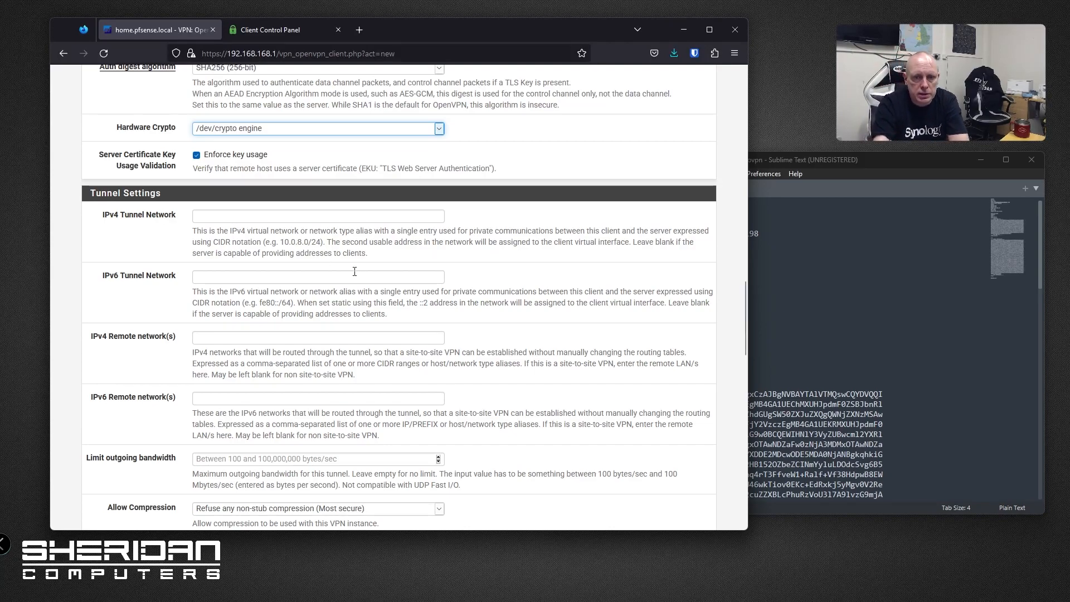
{"action": "scroll", "coordinate": [328, 281], "scroll_direction": "down", "scroll_amount": 5}
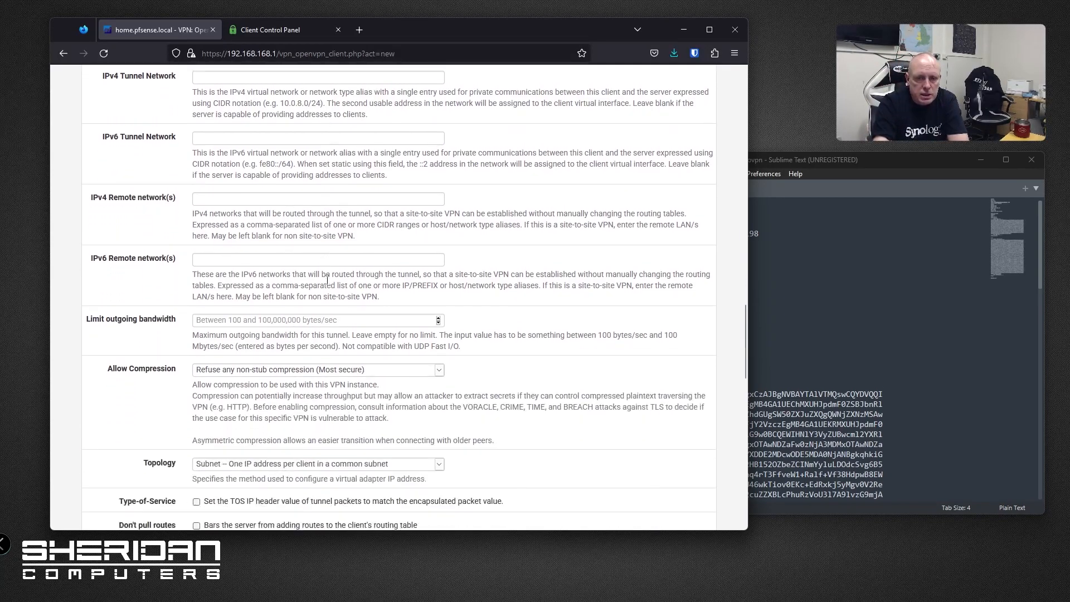
{"action": "scroll", "coordinate": [328, 284], "scroll_direction": "down", "scroll_amount": 3}
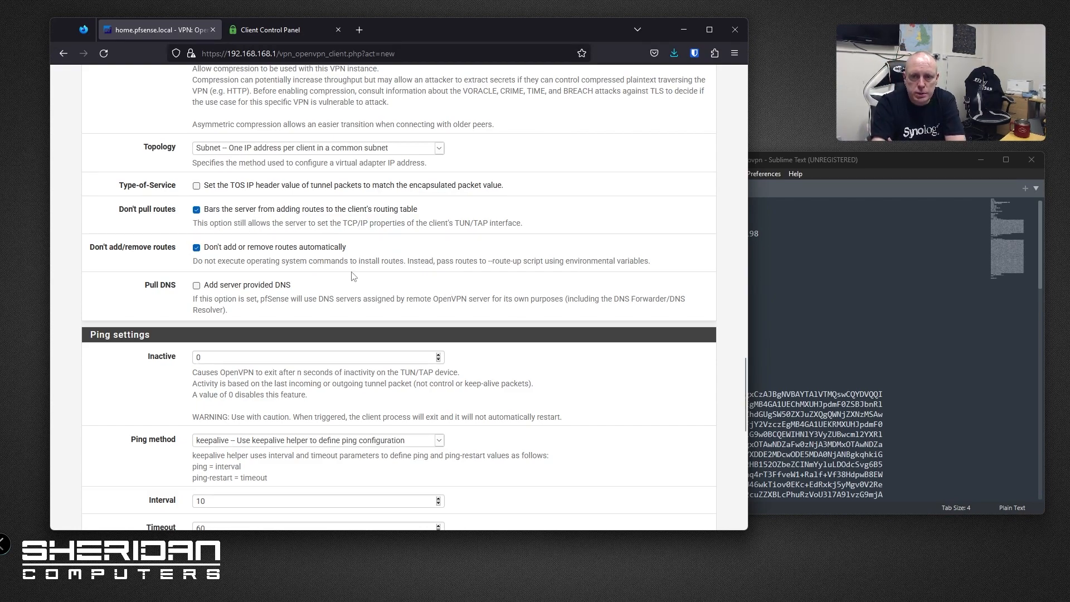
{"action": "scroll", "coordinate": [351, 274], "scroll_direction": "down", "scroll_amount": 3}
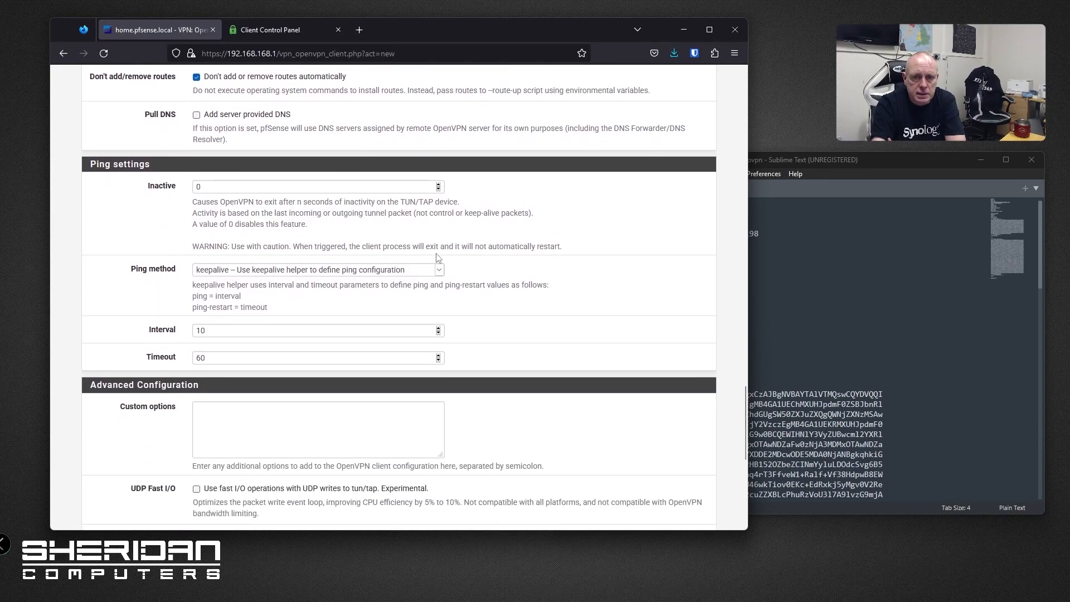
Step: Copy the reneg-sec 0 line from uk_london.ovpn in Sublime Text into the OpenVPN client's custom options
{"action": "scroll", "coordinate": [525, 296], "scroll_direction": "down", "scroll_amount": 3}
{"action": "scroll", "coordinate": [516, 292], "scroll_direction": "down", "scroll_amount": 2}
{"action": "scroll", "coordinate": [335, 261], "scroll_direction": "up", "scroll_amount": 2}
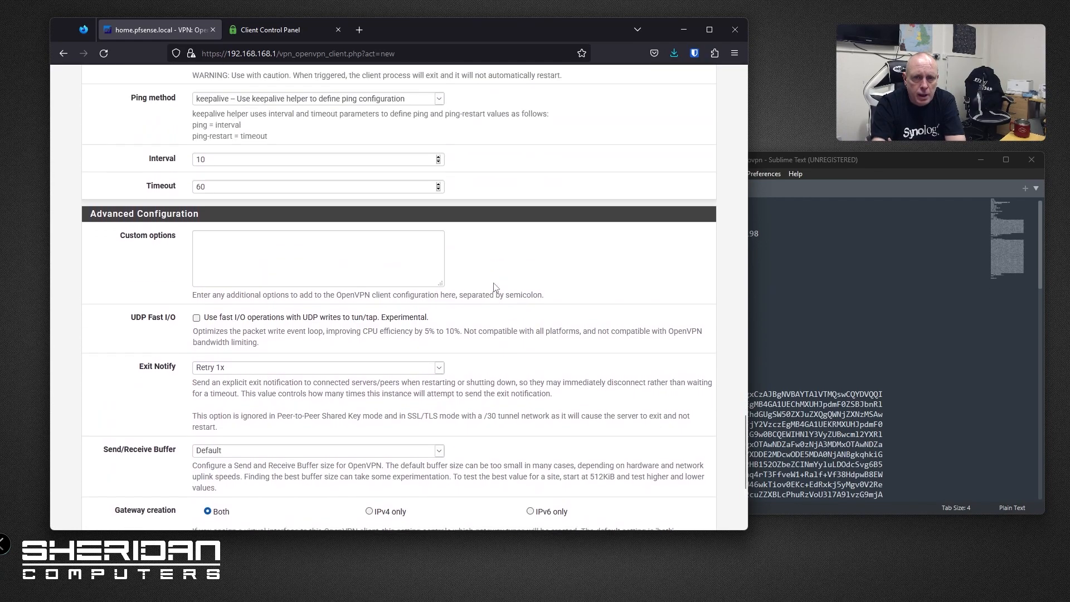
{"action": "left_click", "coordinate": [272, 257]}
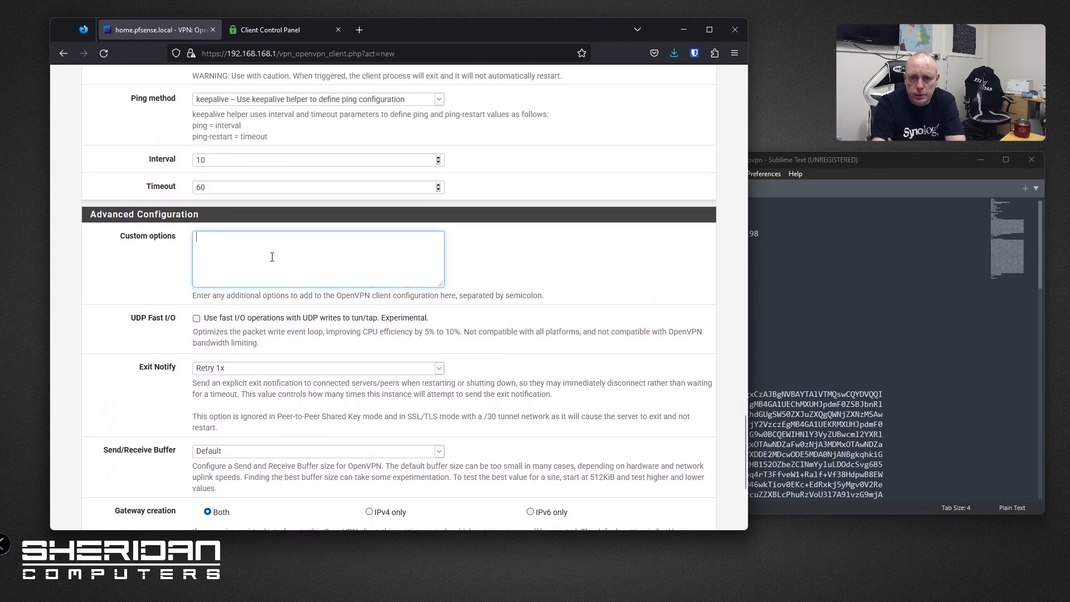
{"action": "left_click", "coordinate": [811, 166]}
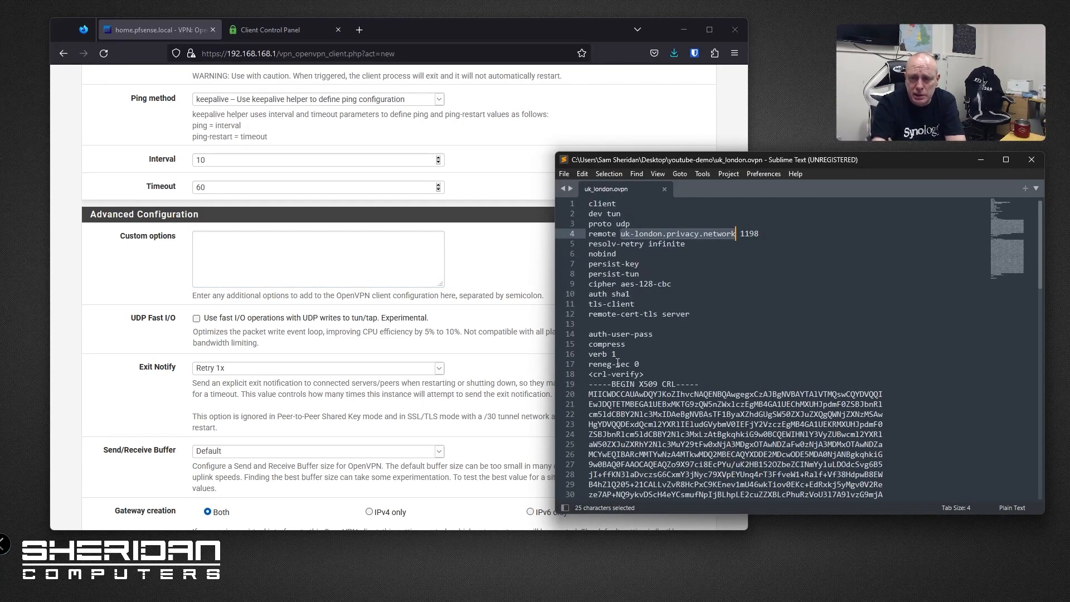
{"action": "left_click_drag", "start_coordinate": [640, 364], "coordinate": [589, 367]}
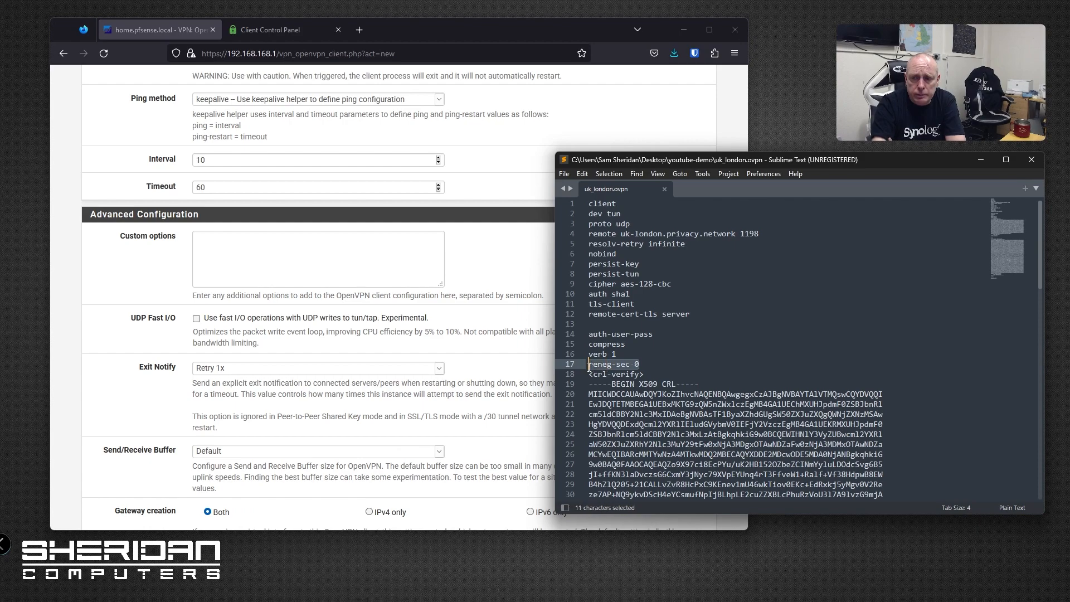
{"action": "right_click", "coordinate": [596, 368]}
{"action": "left_click", "coordinate": [638, 400]}
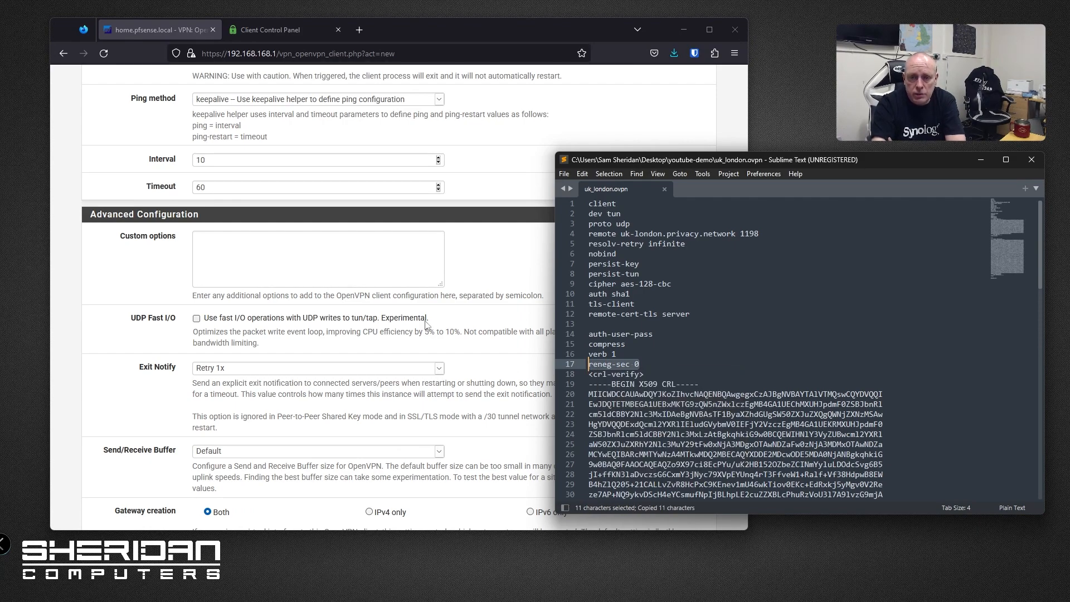
{"action": "left_click", "coordinate": [375, 269]}
{"action": "key", "text": "ctrl+v"}
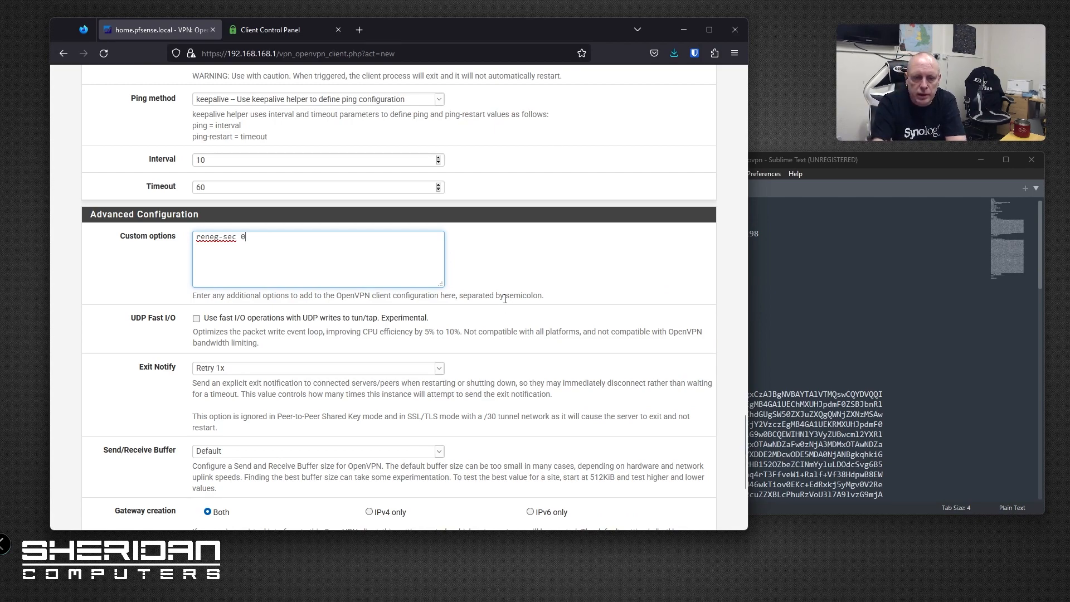
Step: Set the client's gateway creation to IPv4 only and save the client configuration
{"action": "scroll", "coordinate": [495, 290], "scroll_direction": "down", "scroll_amount": 4}
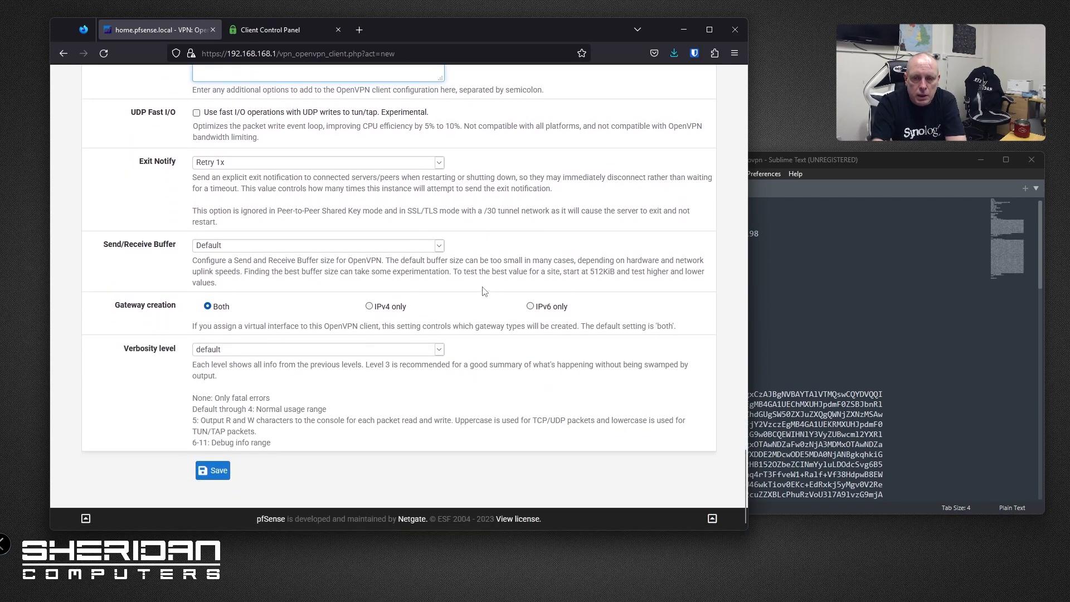
{"action": "left_click", "coordinate": [369, 307]}
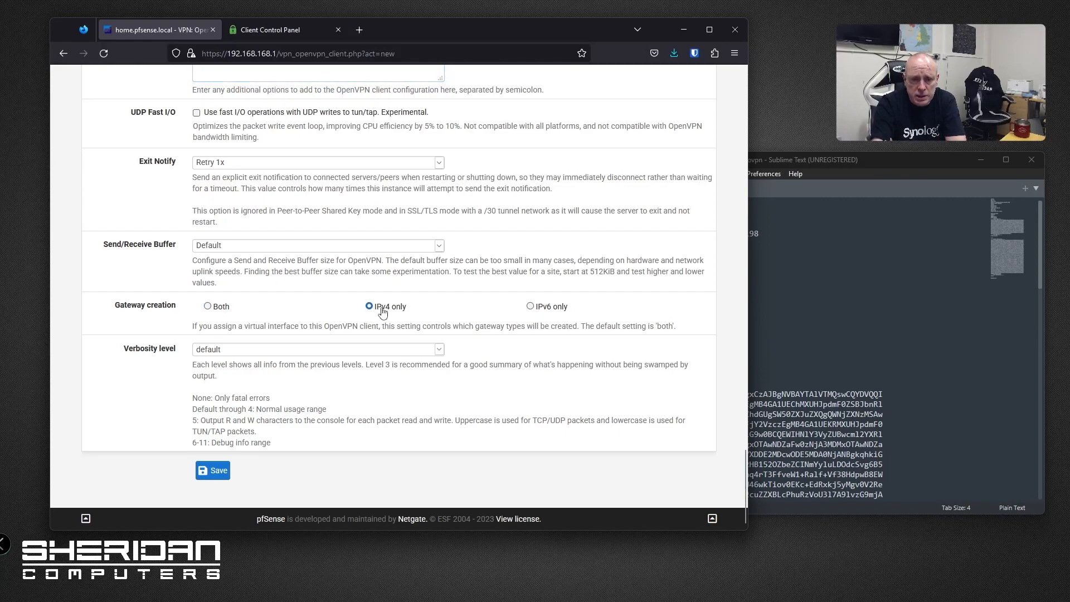
{"action": "left_click", "coordinate": [217, 471]}
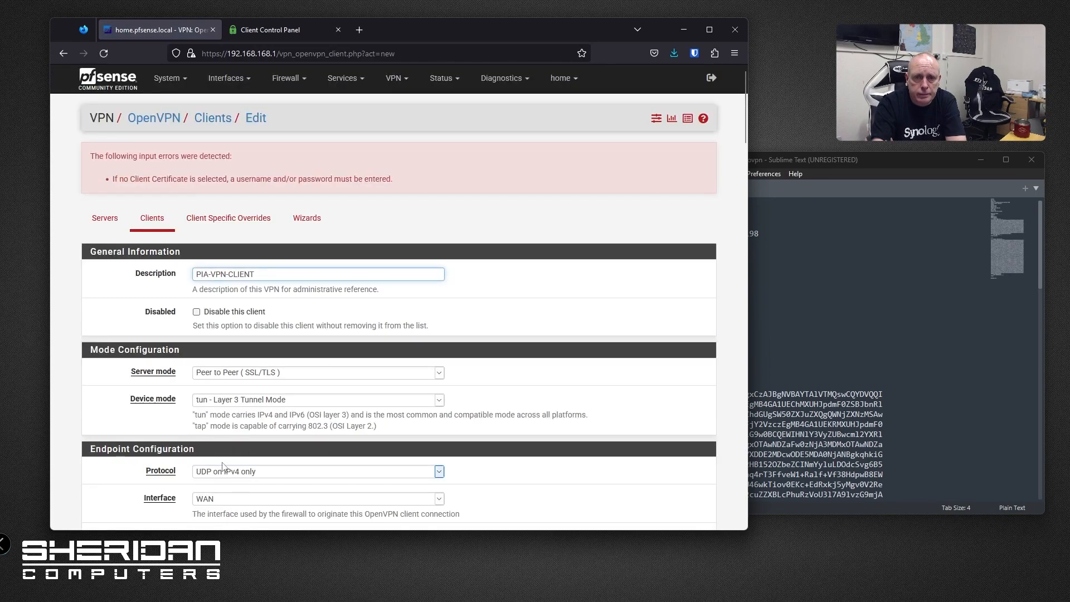
Step: Recheck the client's authentication, cryptographic and tunnel settings, save it again and view the OpenVPN connection status
{"action": "scroll", "coordinate": [335, 341], "scroll_direction": "down", "scroll_amount": 3}
{"action": "scroll", "coordinate": [334, 341], "scroll_direction": "down", "scroll_amount": 5}
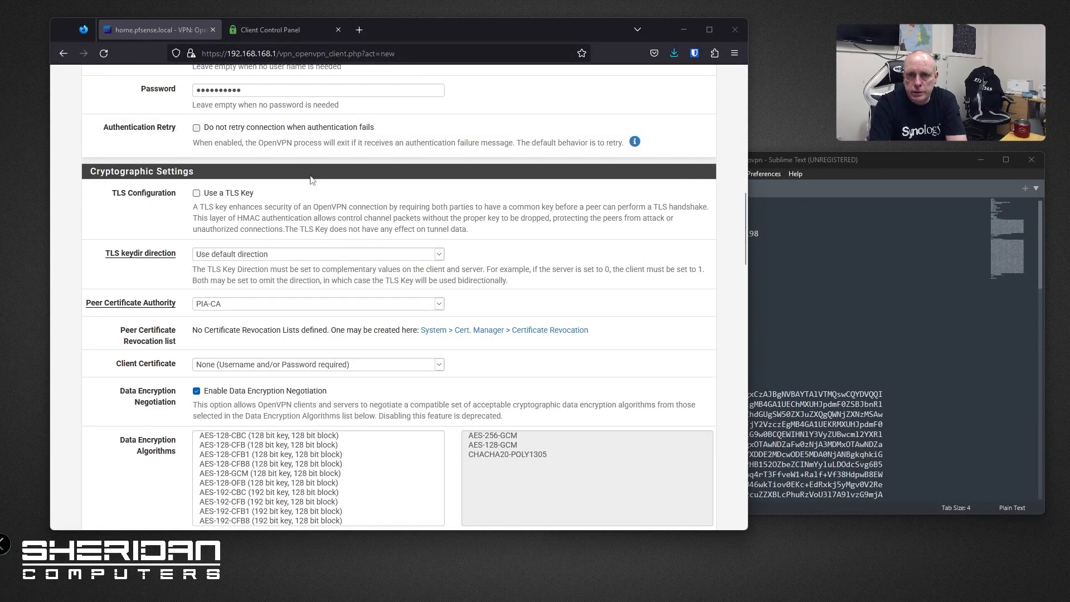
{"action": "scroll", "coordinate": [380, 329], "scroll_direction": "down", "scroll_amount": 6}
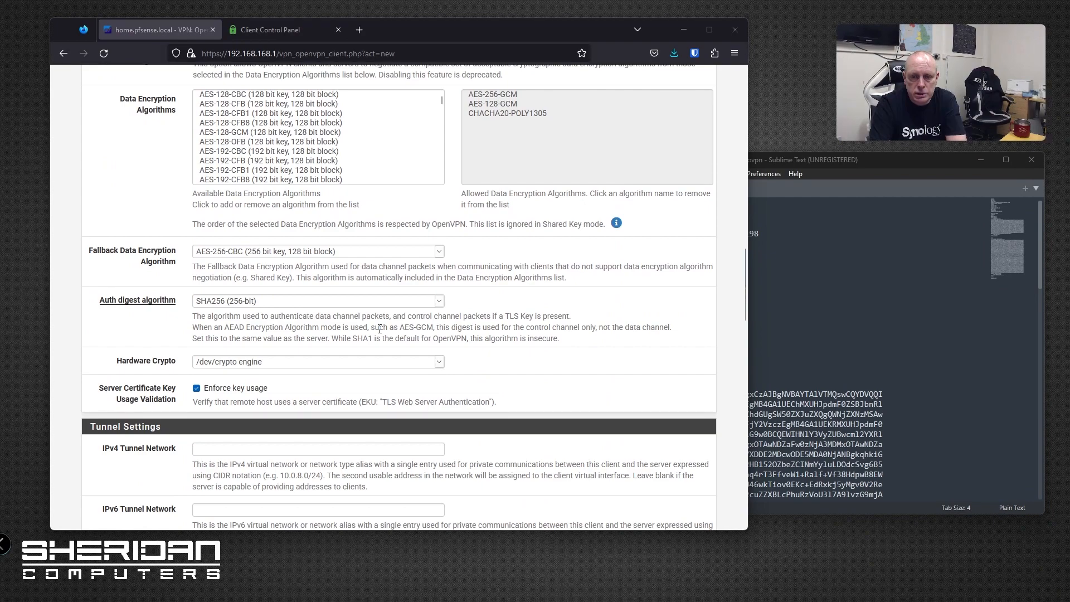
{"action": "scroll", "coordinate": [379, 329], "scroll_direction": "down", "scroll_amount": 5}
{"action": "scroll", "coordinate": [374, 333], "scroll_direction": "down", "scroll_amount": 10}
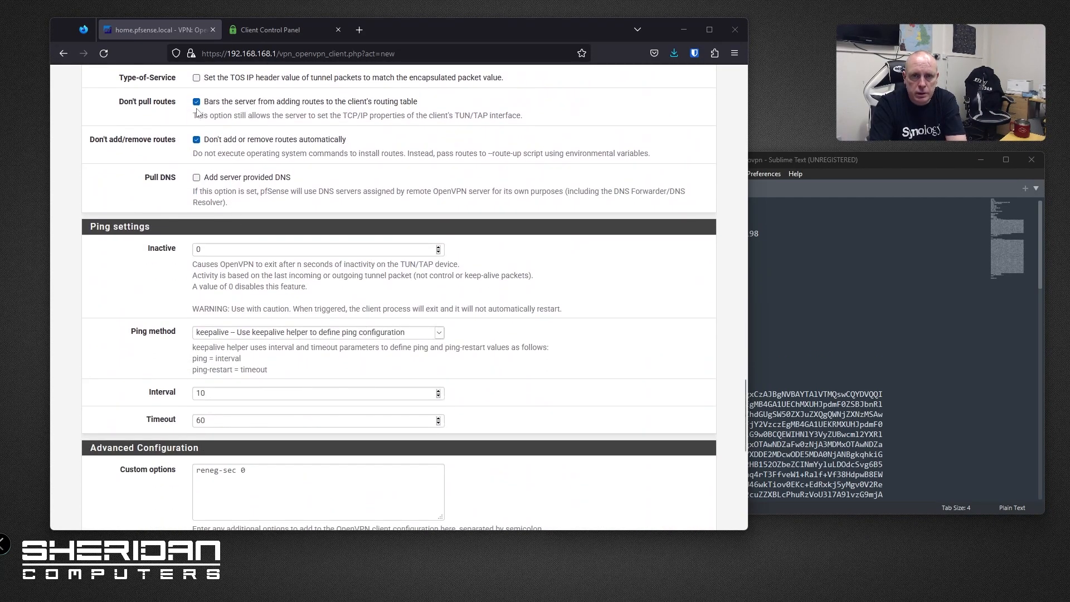
{"action": "scroll", "coordinate": [284, 263], "scroll_direction": "down", "scroll_amount": 8}
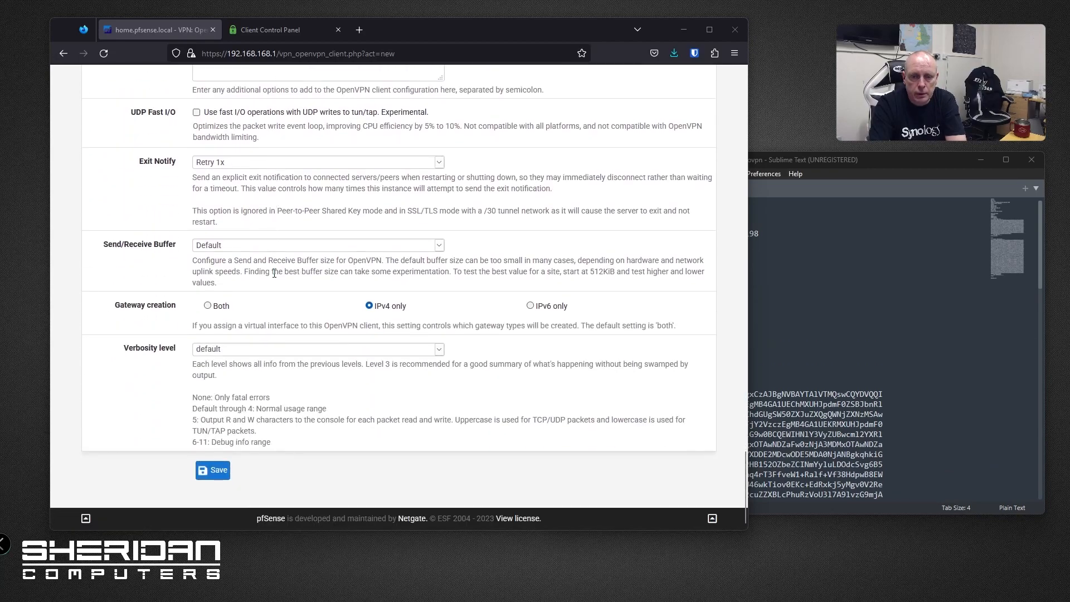
{"action": "left_click", "coordinate": [215, 470]}
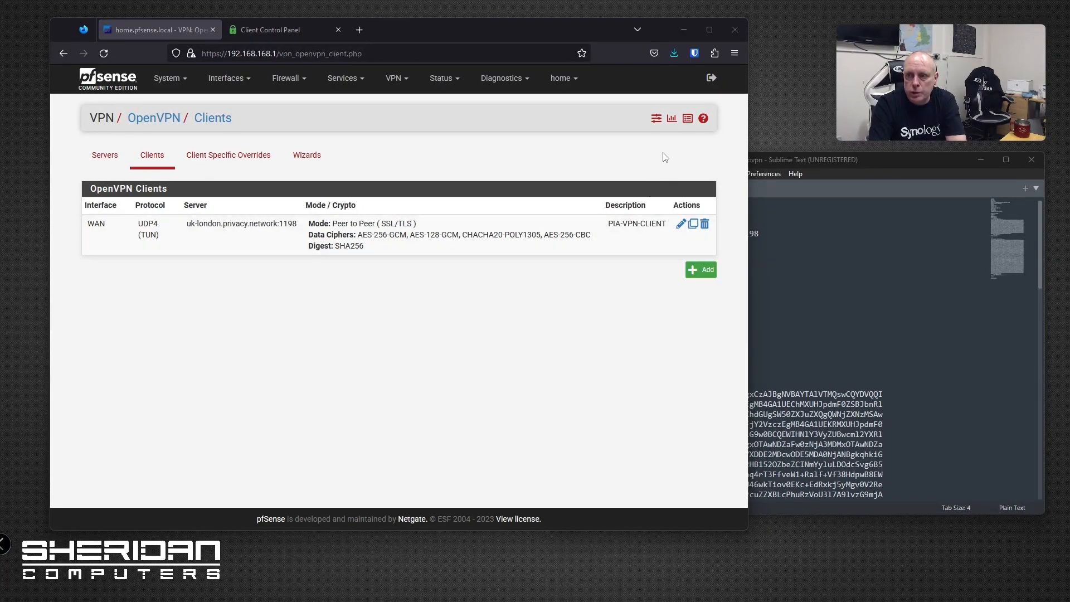
{"action": "left_click", "coordinate": [672, 119]}
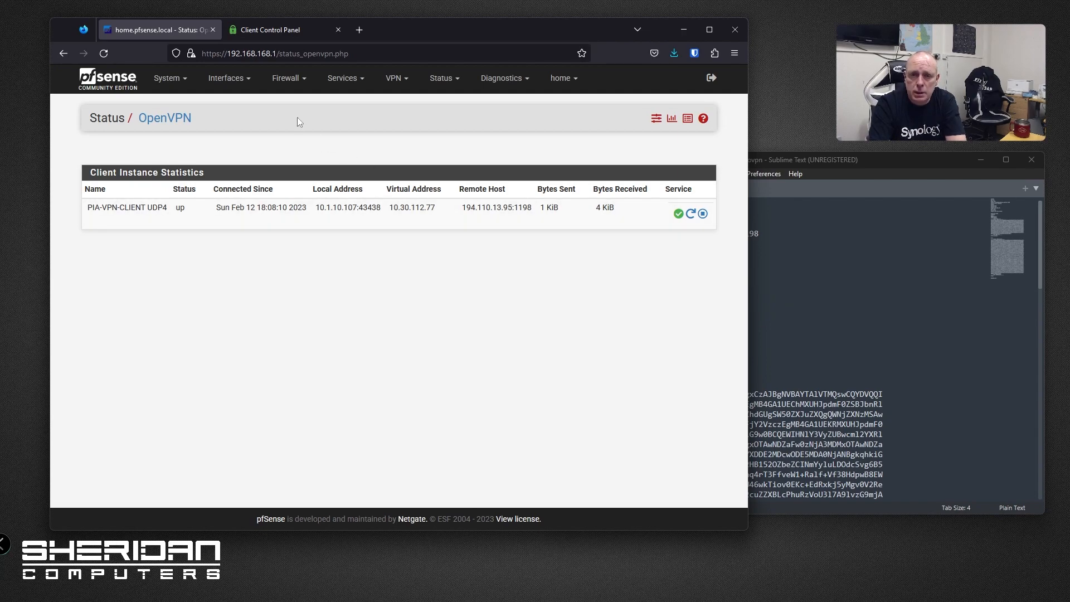
Step: Add the ovpnc1 (PIA-VPN-CLIENT) network port as a new interface in the interface assignments
{"action": "left_click", "coordinate": [241, 81]}
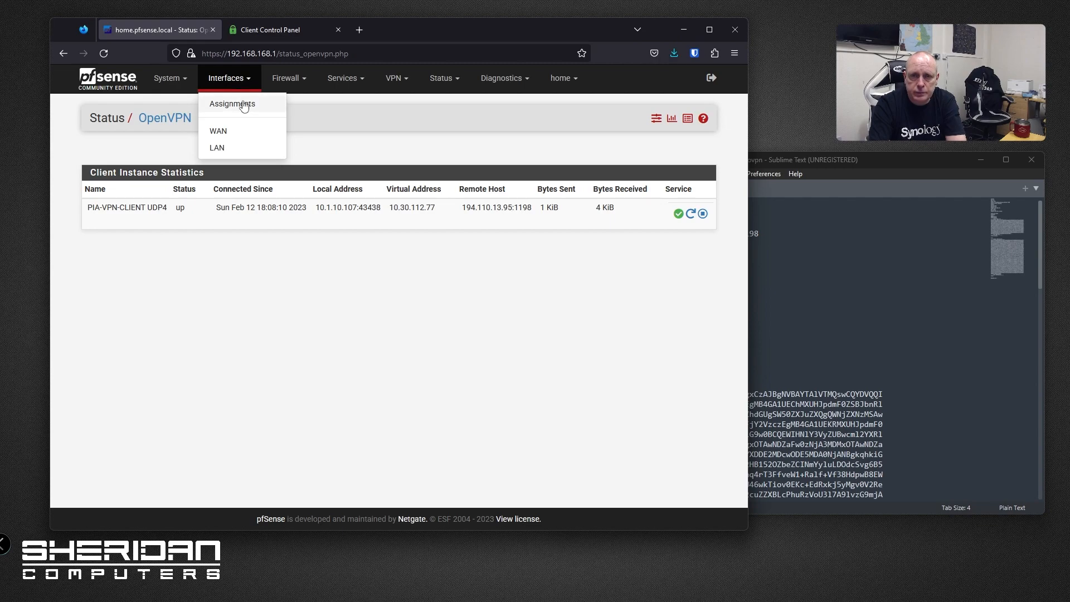
{"action": "left_click", "coordinate": [242, 101]}
{"action": "left_click", "coordinate": [593, 259]}
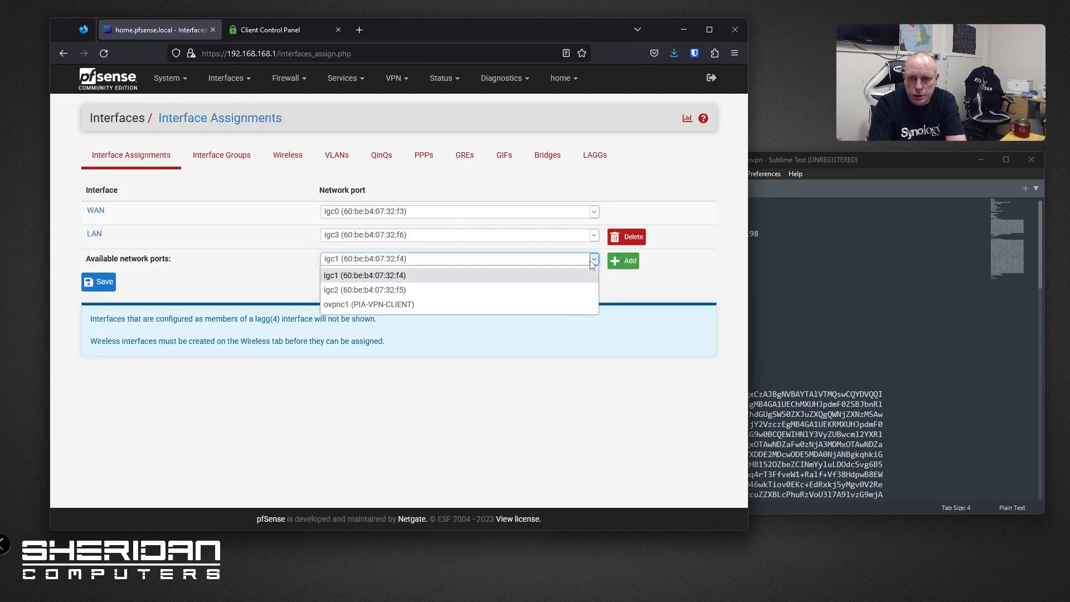
{"action": "left_click", "coordinate": [450, 305]}
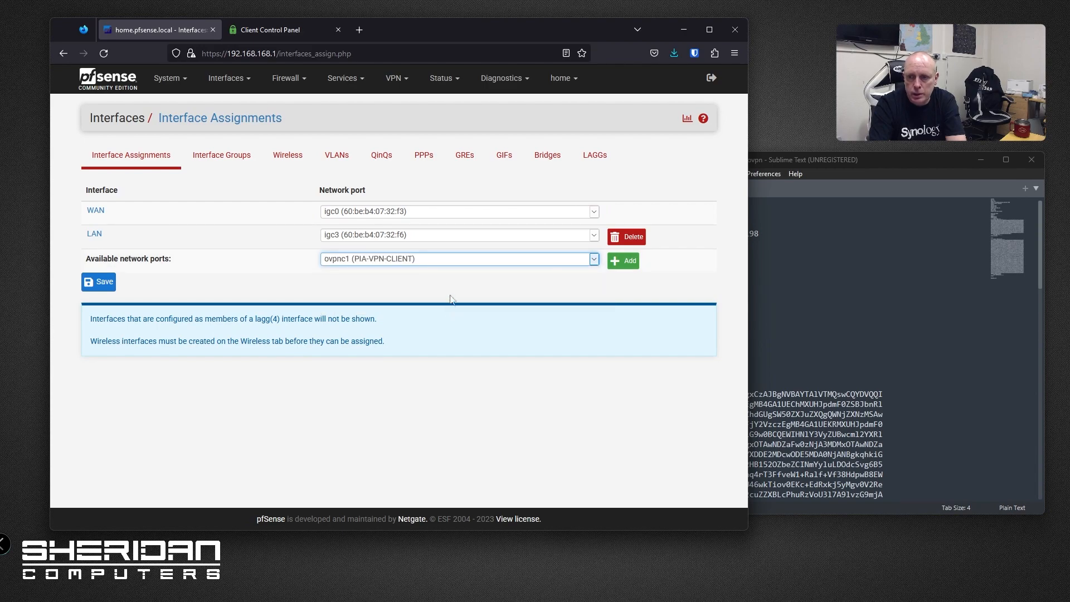
{"action": "left_click", "coordinate": [624, 262]}
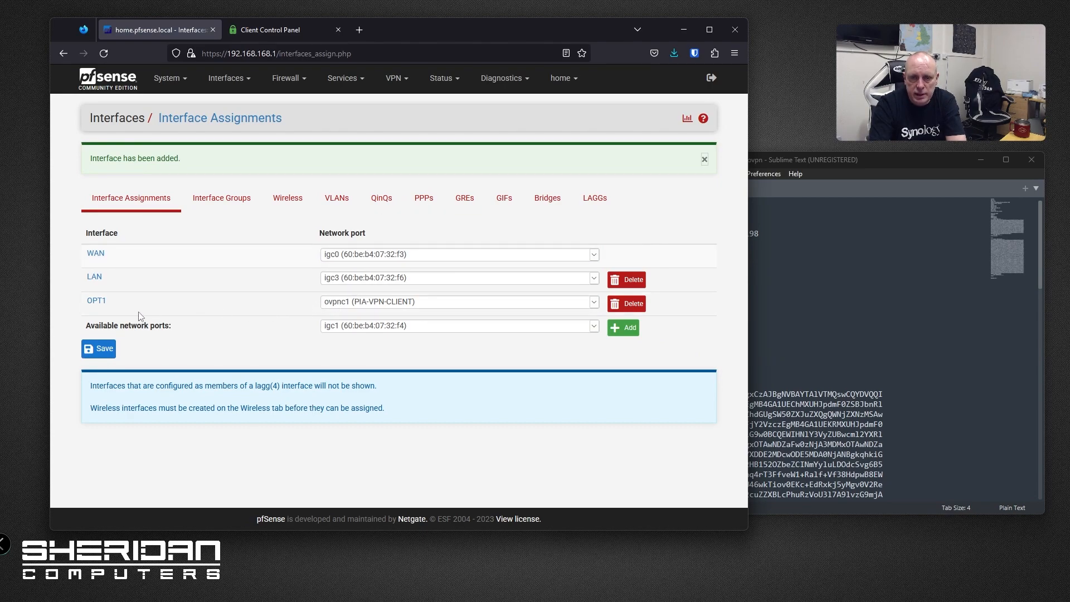
Step: Enable the new OPT1 interface, set its description to PIA_INT, then save and apply the changes
{"action": "left_click", "coordinate": [96, 301]}
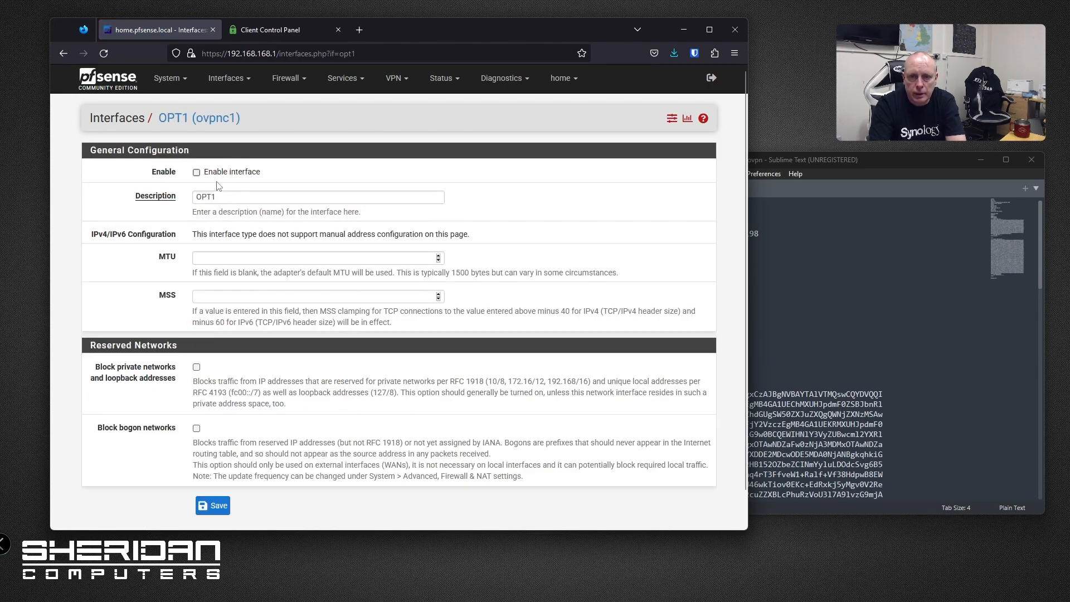
{"action": "left_click", "coordinate": [196, 172]}
{"action": "double_click", "coordinate": [246, 198]}
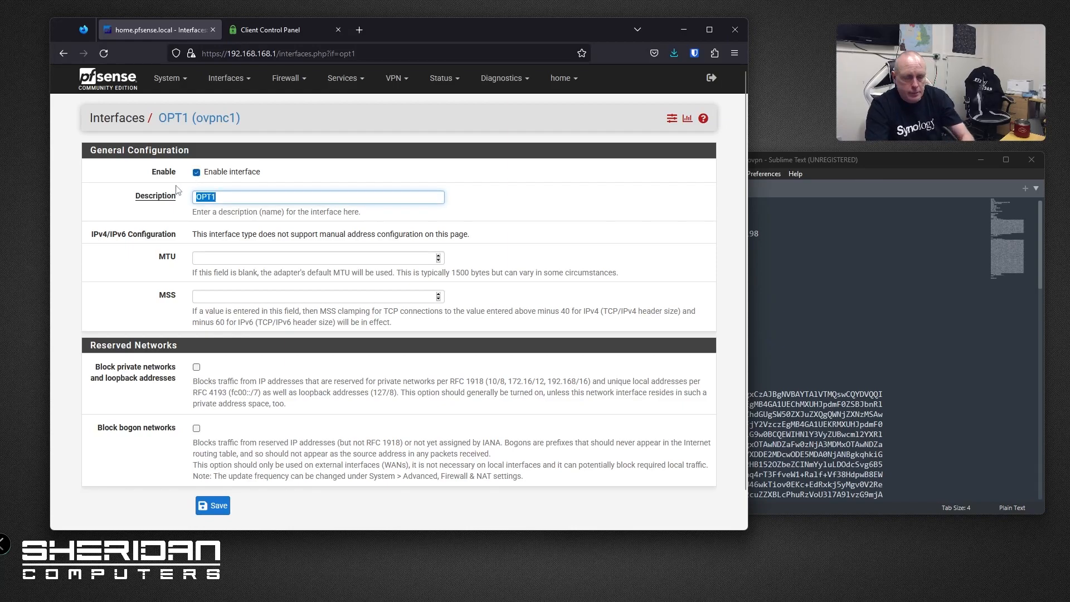
{"action": "type", "text": "P"}
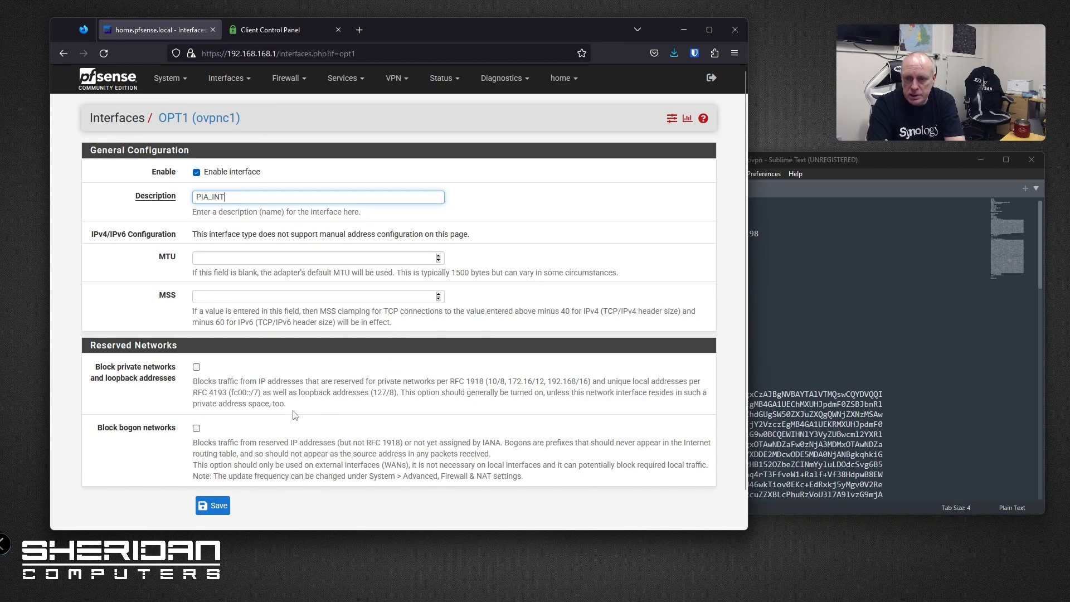
{"action": "left_click", "coordinate": [218, 506]}
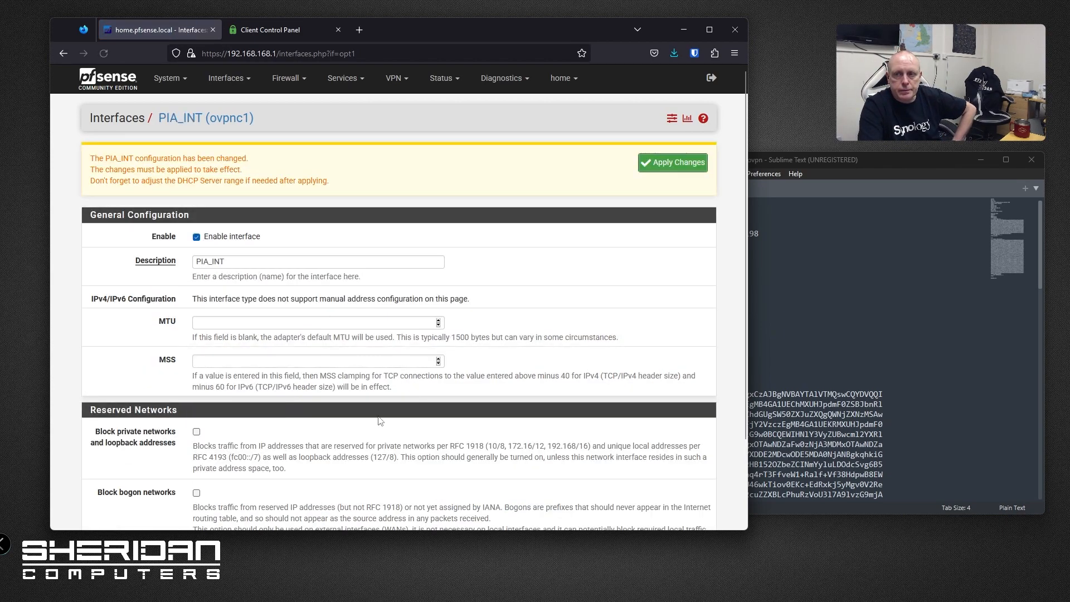
{"action": "left_click", "coordinate": [672, 164]}
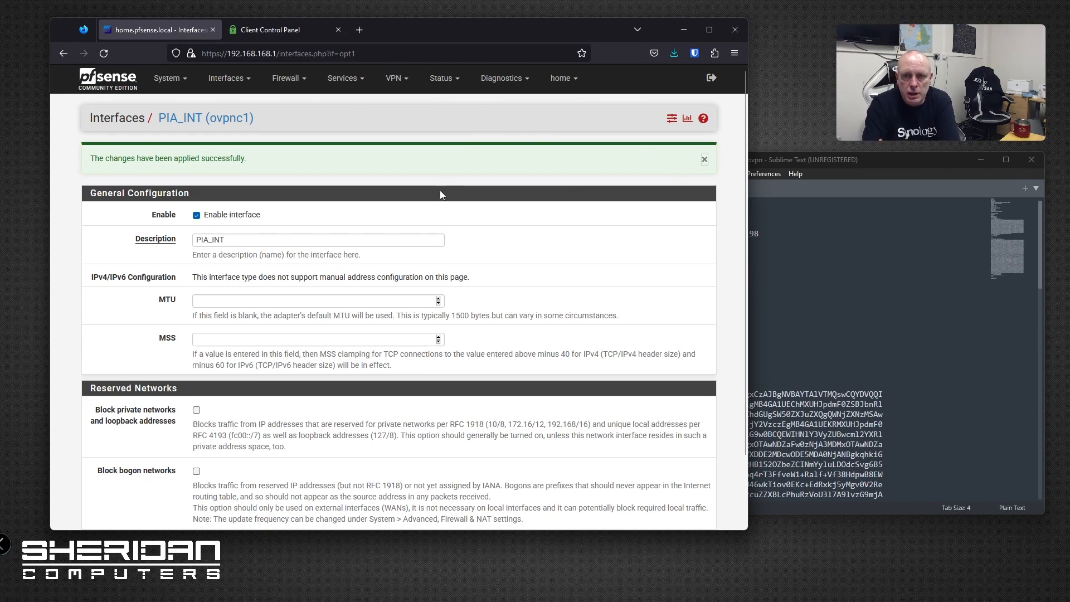
Step: Select WAN_DHCP as the default IPv4 gateway in the system routing settings
{"action": "left_click", "coordinate": [171, 79]}
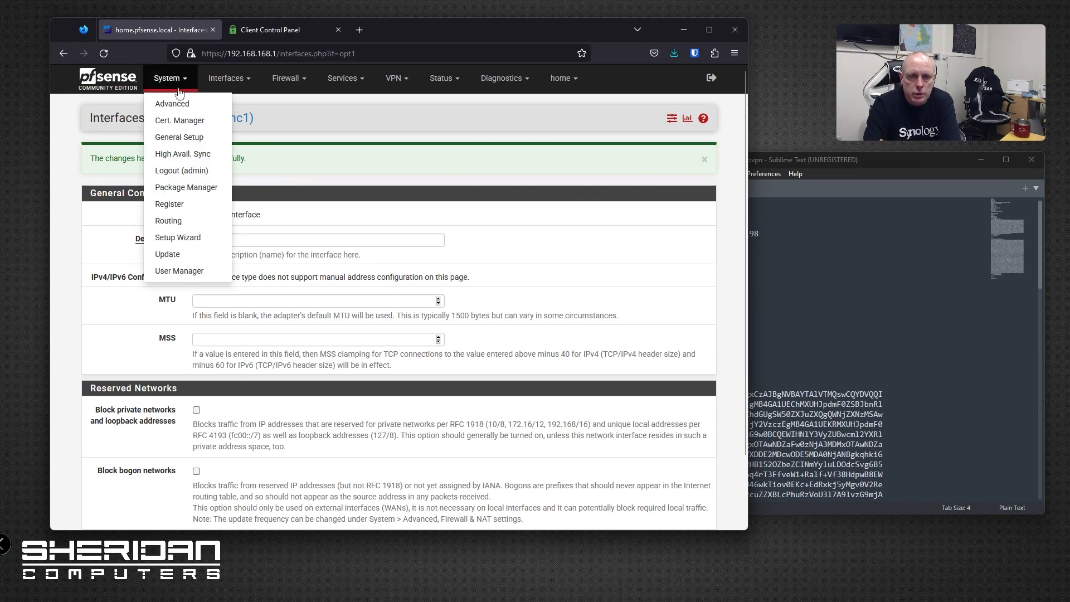
{"action": "left_click", "coordinate": [199, 221]}
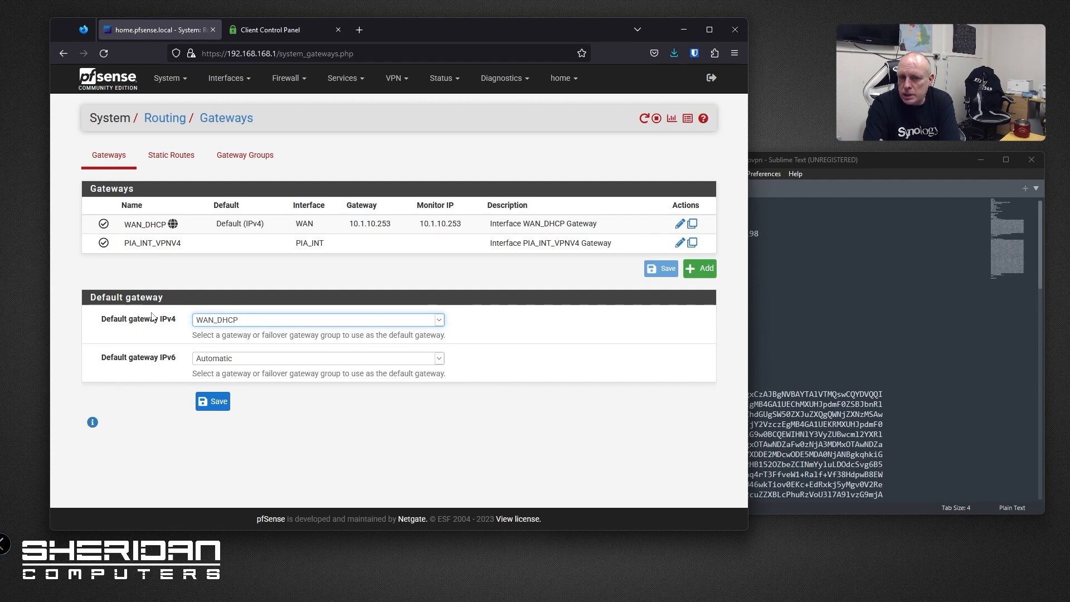
{"action": "left_click", "coordinate": [221, 322]}
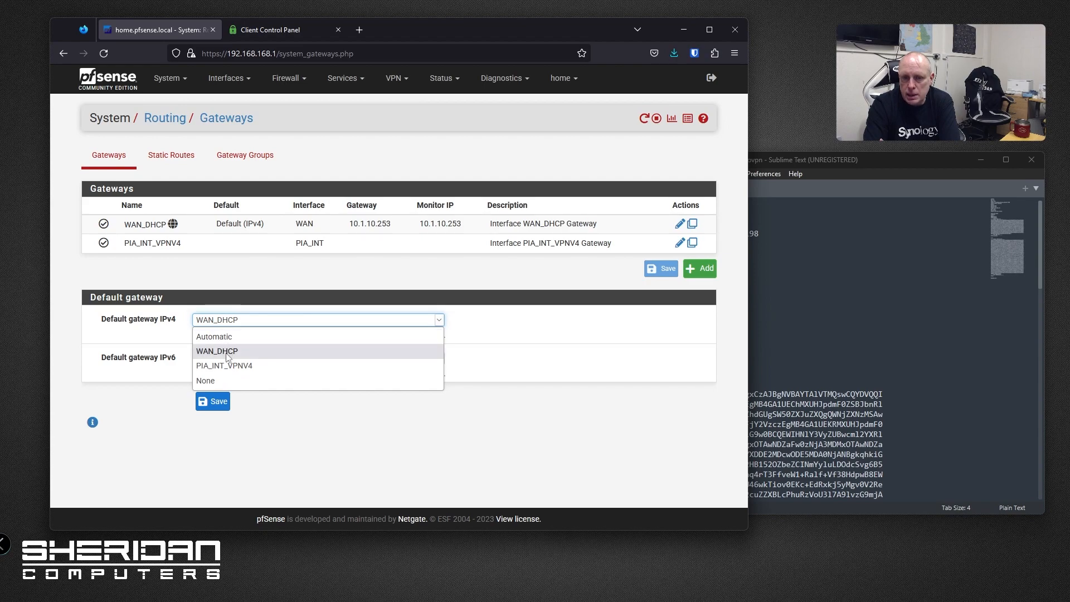
{"action": "left_click", "coordinate": [226, 355]}
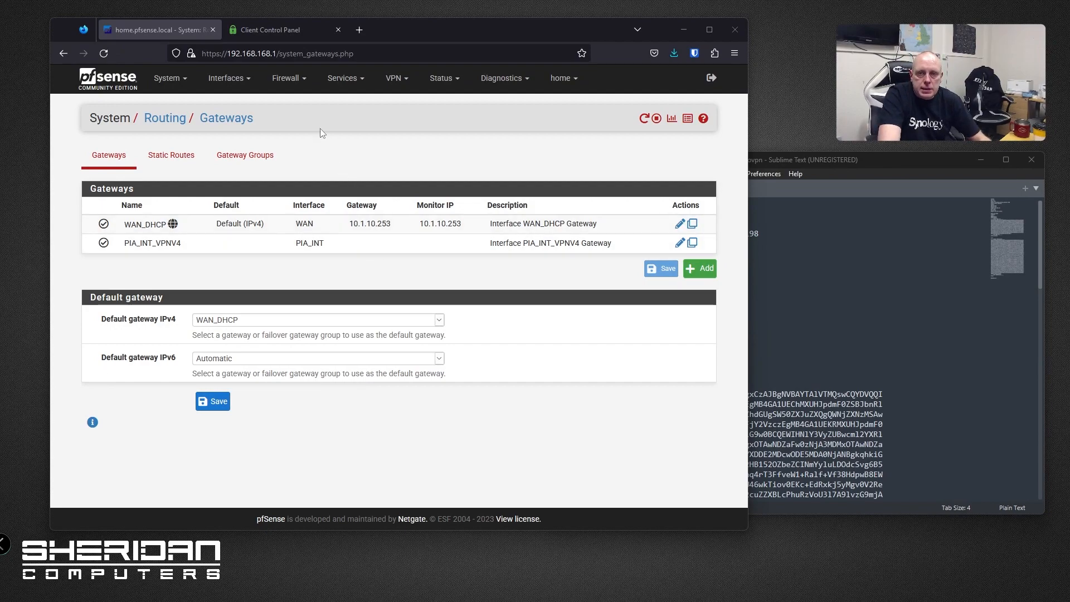
Step: Start a new firewall IP alias of type Host(s) and name it VPN_OUT_ENDPOINTS
{"action": "left_click", "coordinate": [296, 80]}
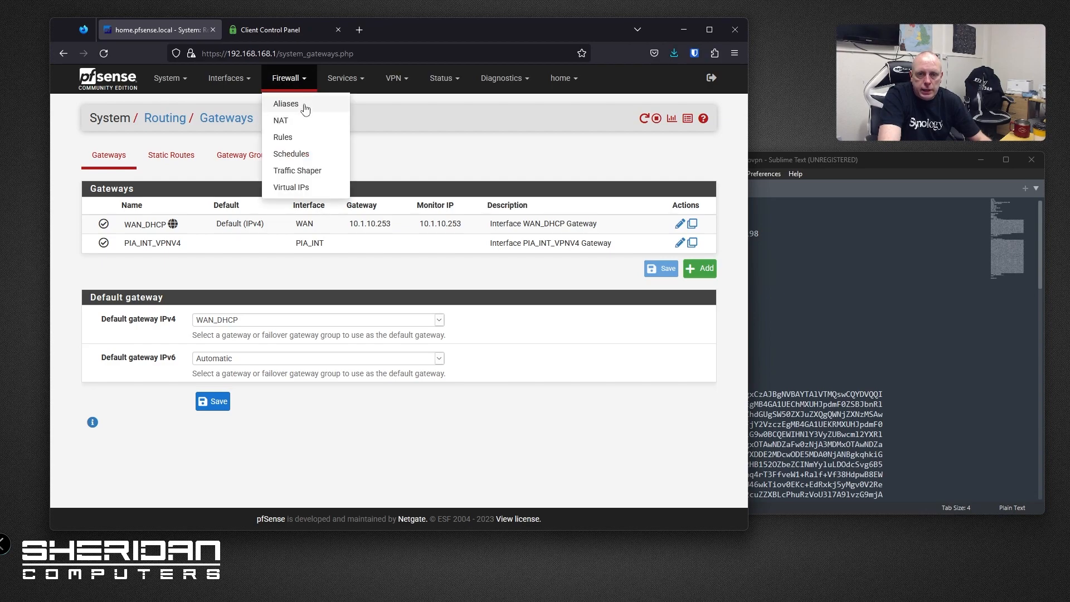
{"action": "left_click", "coordinate": [305, 106]}
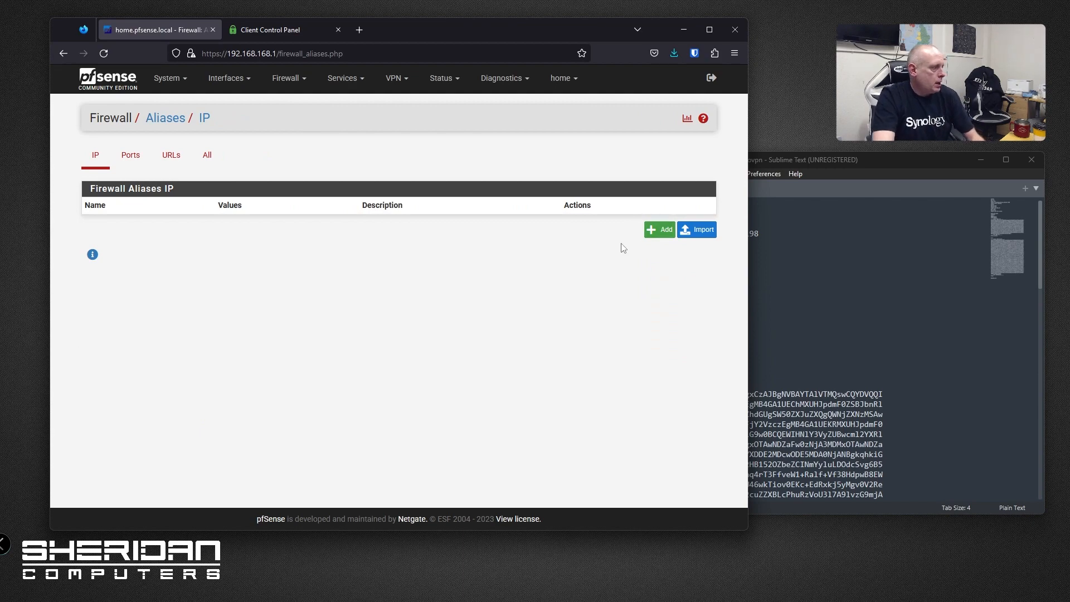
{"action": "left_click", "coordinate": [655, 239]}
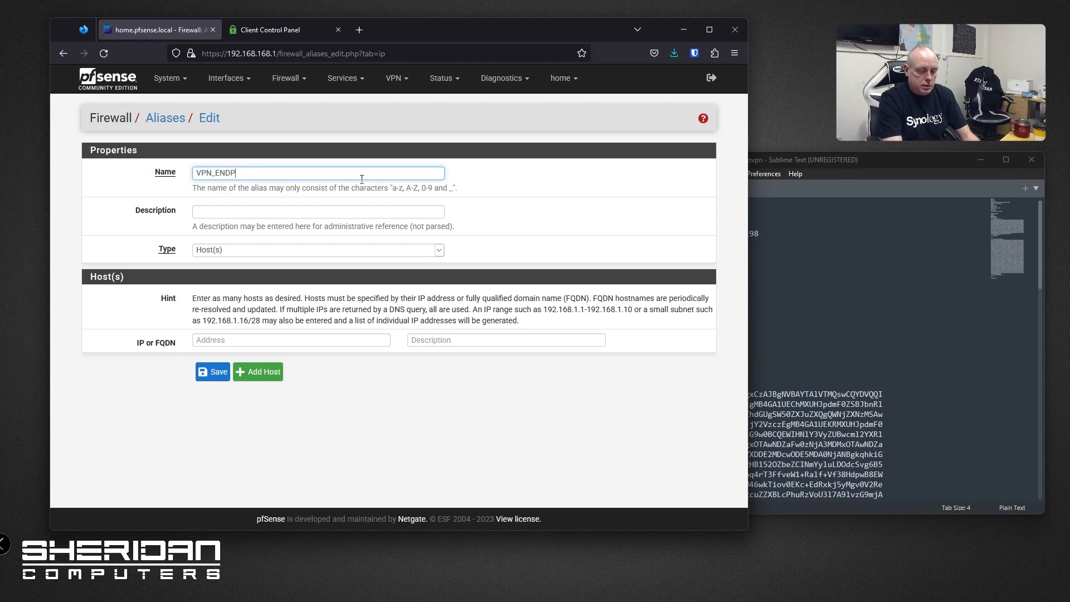
{"action": "key", "text": "ctrl+a"}
{"action": "type", "text": "VP"}
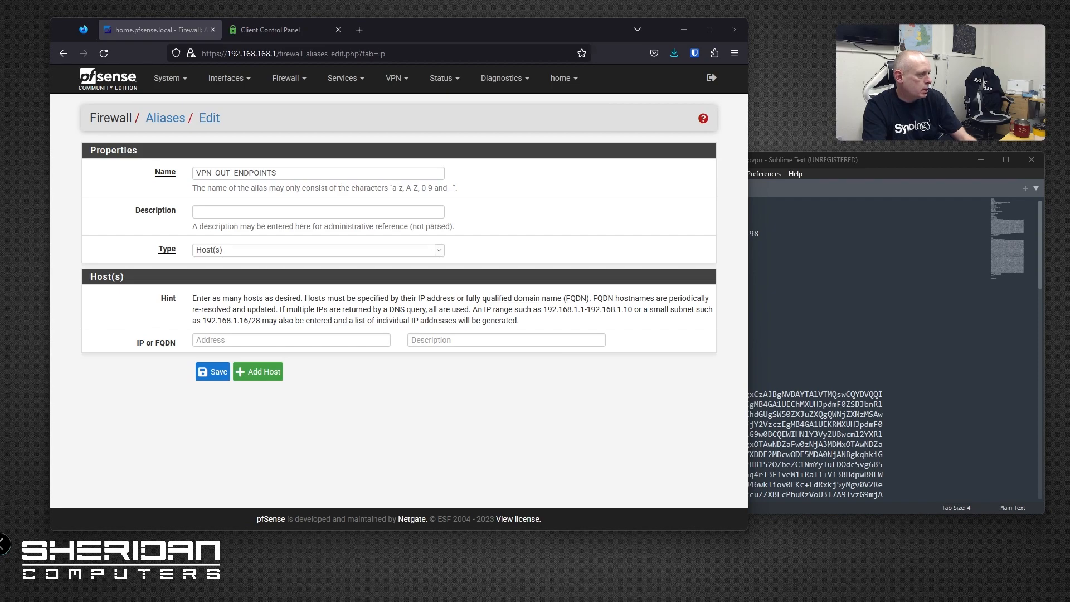
Step: Switch to Windows PowerShell and copy the Ethernet adapter's IPv4 address 192.168.168.10 from the ipconfig output
{"action": "left_click_drag", "start_coordinate": [0, 301], "coordinate": [663, 160]}
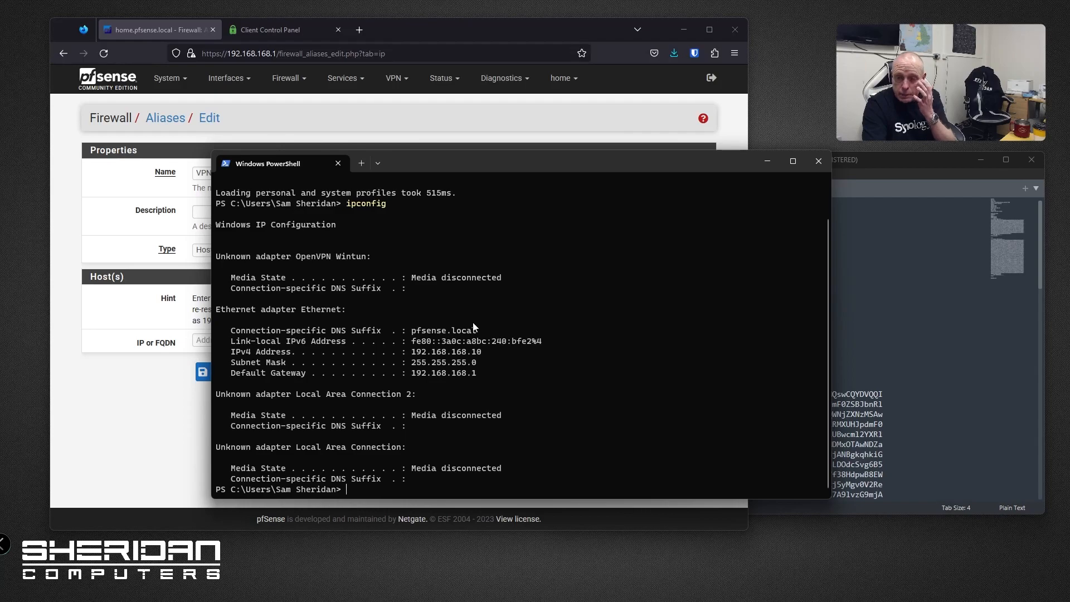
{"action": "left_click_drag", "start_coordinate": [414, 355], "coordinate": [481, 360]}
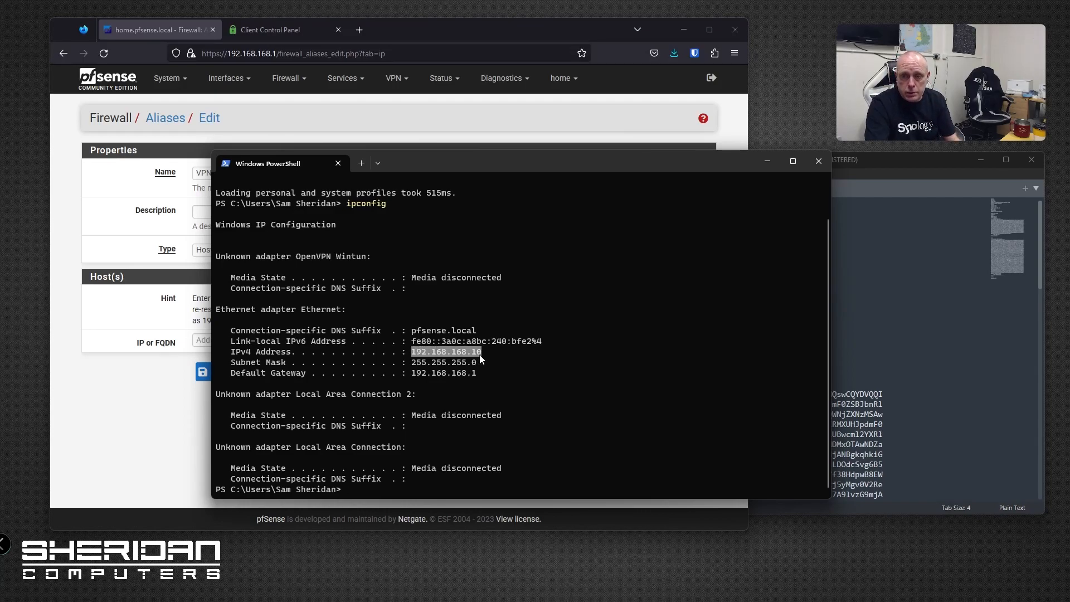
{"action": "right_click", "coordinate": [480, 358]}
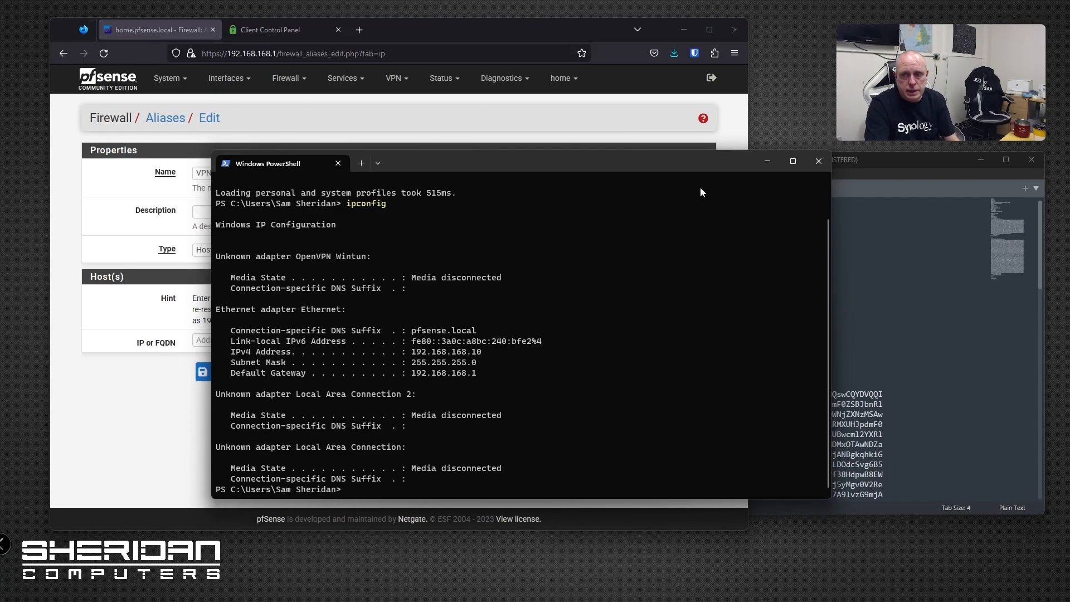
Step: Add host 192.168.168.10 to the VPN_OUT_ENDPOINTS alias with the computer's name as its description, save the alias and apply the changes
{"action": "left_click", "coordinate": [767, 161]}
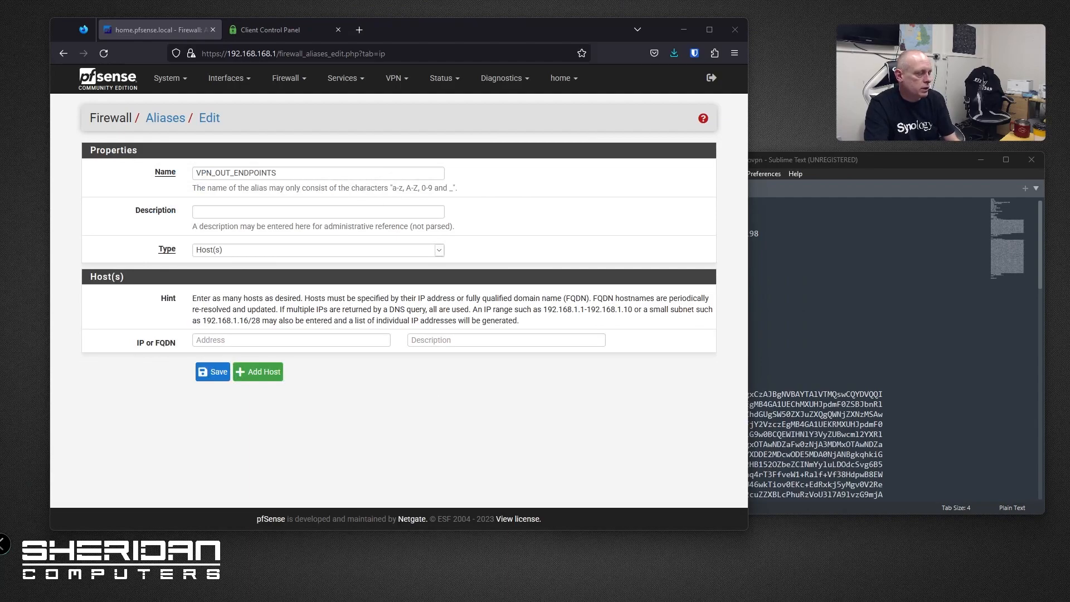
{"action": "left_click", "coordinate": [289, 339]}
{"action": "key", "text": "ctrl+v"}
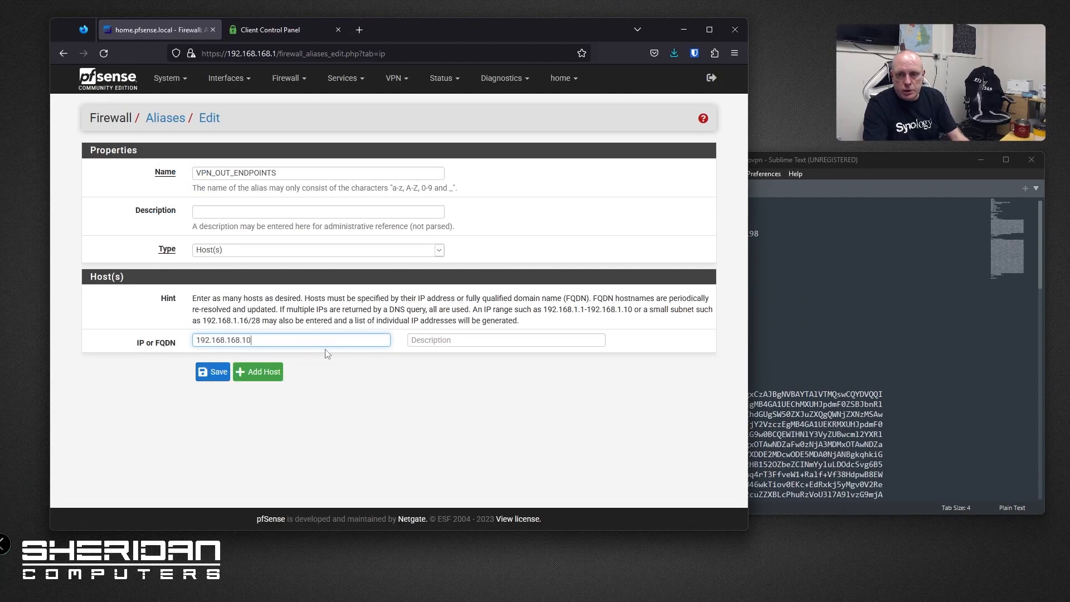
{"action": "left_click", "coordinate": [466, 346]}
{"action": "type", "text": "Sam-PC"}
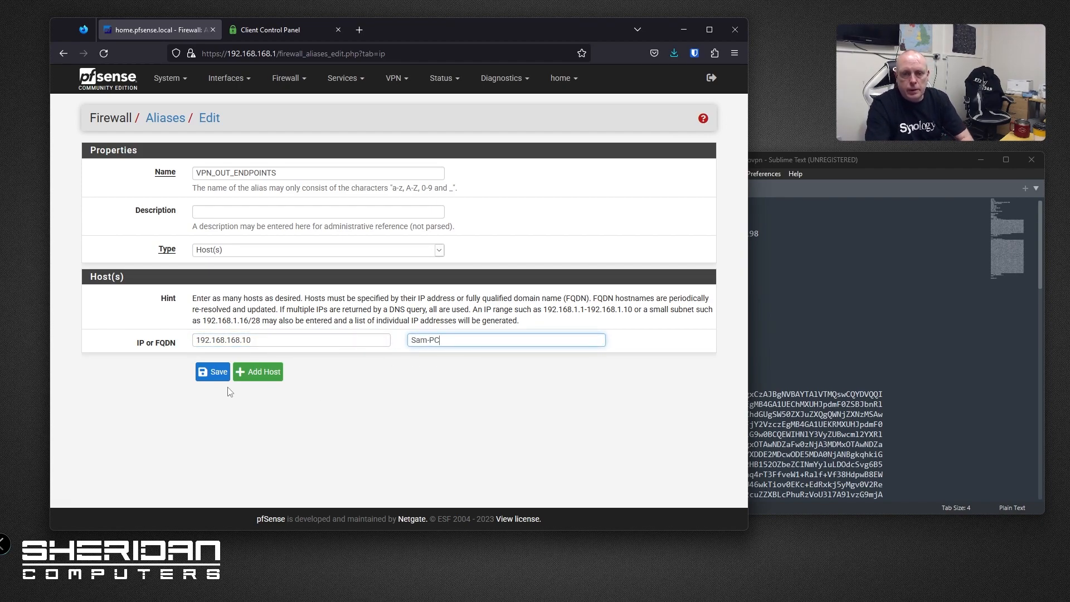
{"action": "left_click", "coordinate": [219, 375]}
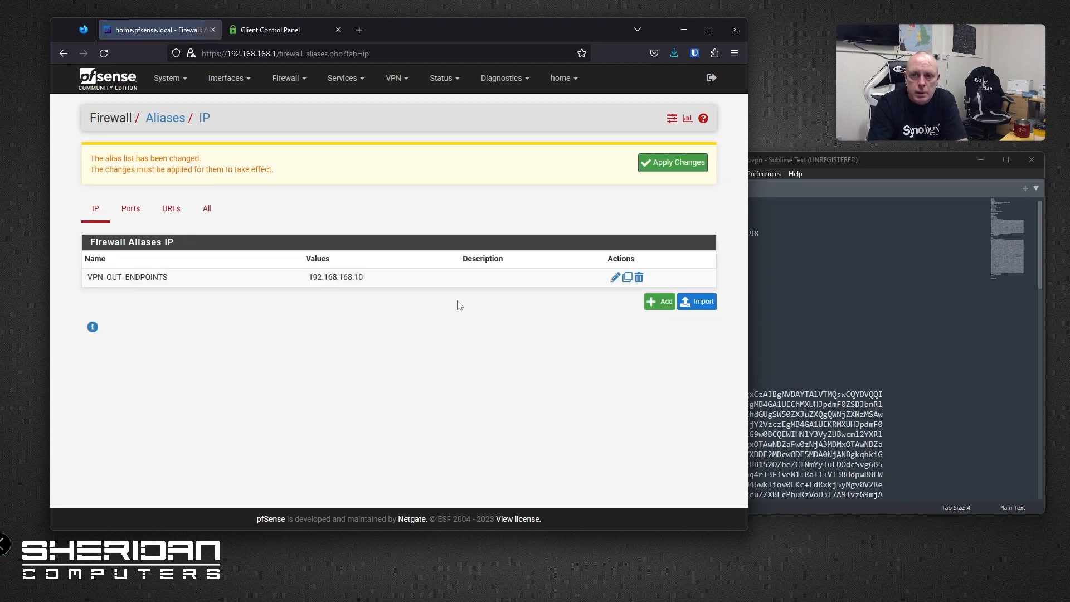
{"action": "left_click", "coordinate": [673, 167]}
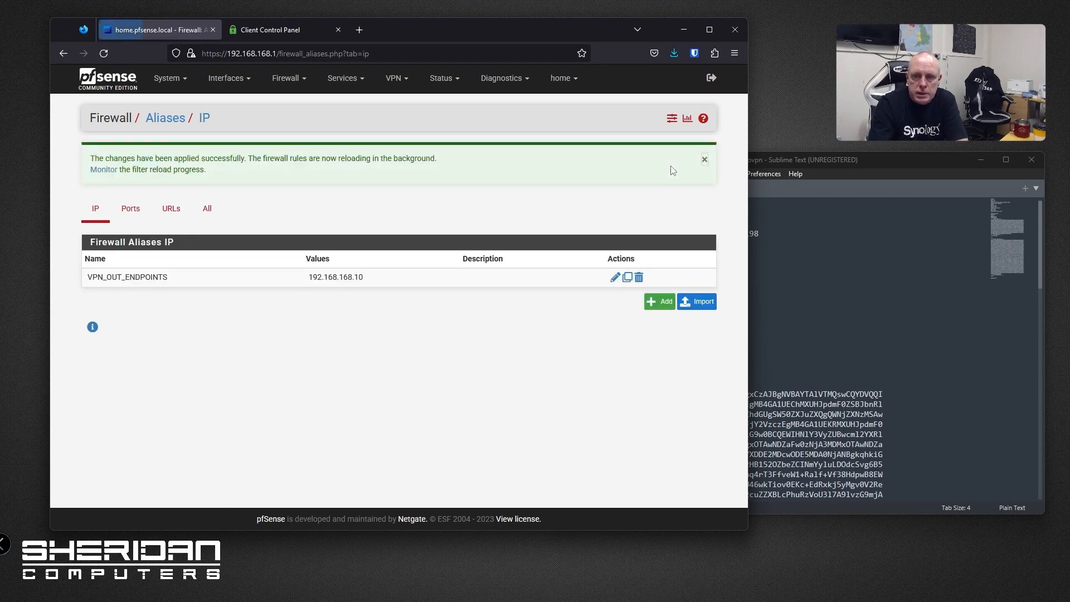
Step: Reopen the VPN_OUT_ENDPOINTS alias to review its host entry, leaving it unedited
{"action": "left_click", "coordinate": [614, 277]}
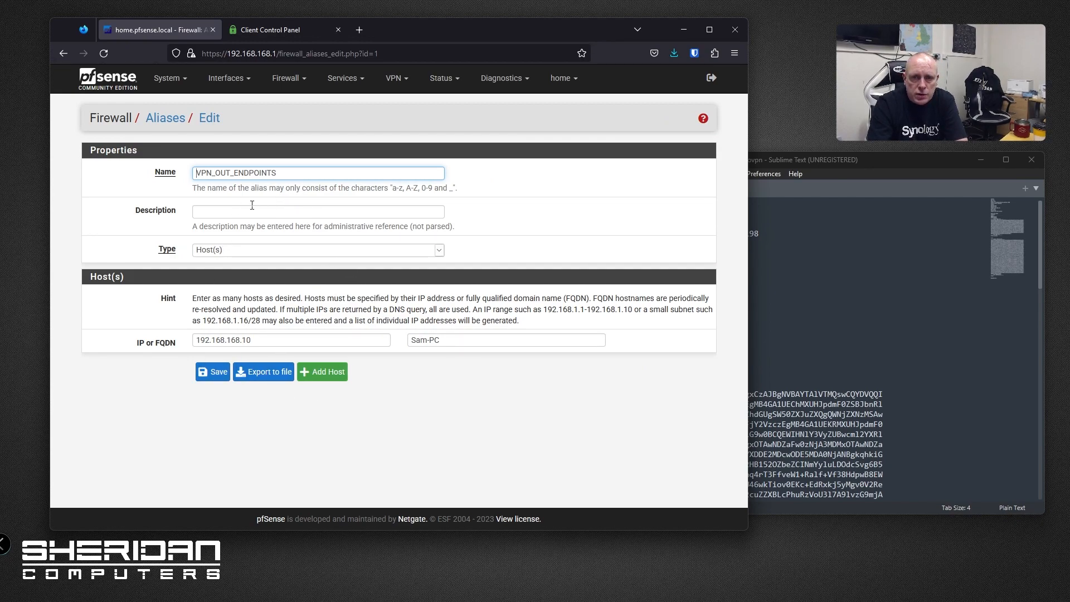
{"action": "left_click", "coordinate": [287, 79]}
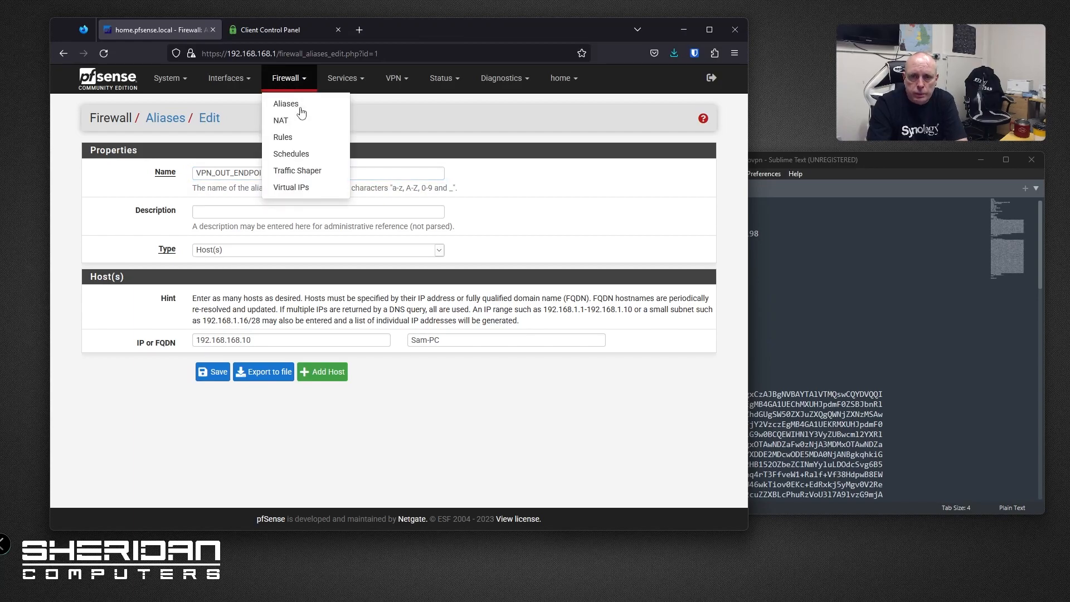
{"action": "left_click", "coordinate": [296, 105]}
Step: Start a new firewall rule at the beginning of the LAN interface's rule list
{"action": "left_click", "coordinate": [290, 78]}
{"action": "left_click", "coordinate": [298, 135]}
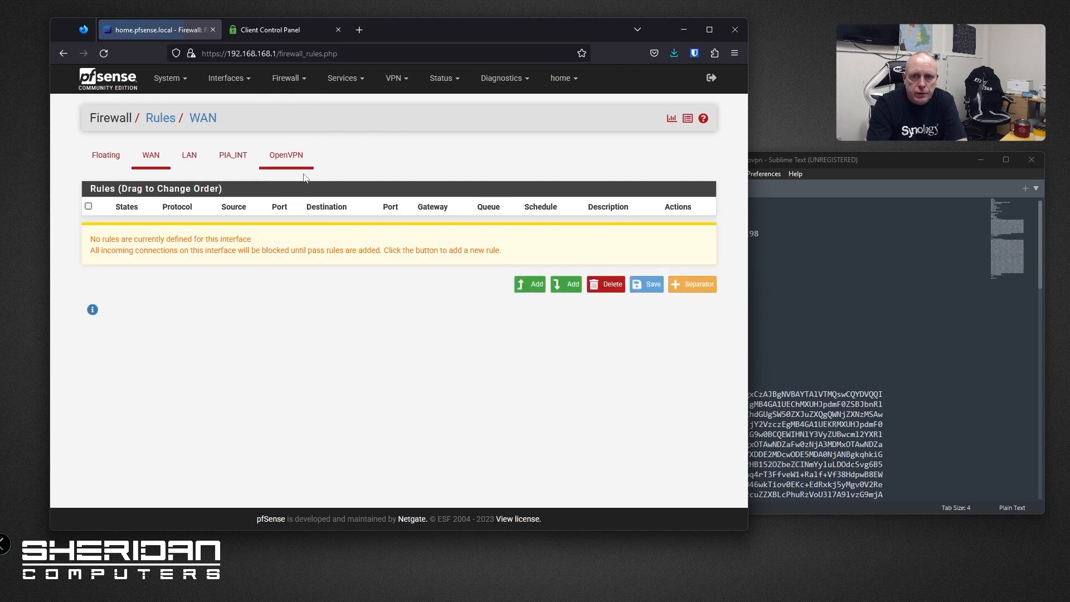
{"action": "left_click", "coordinate": [189, 161]}
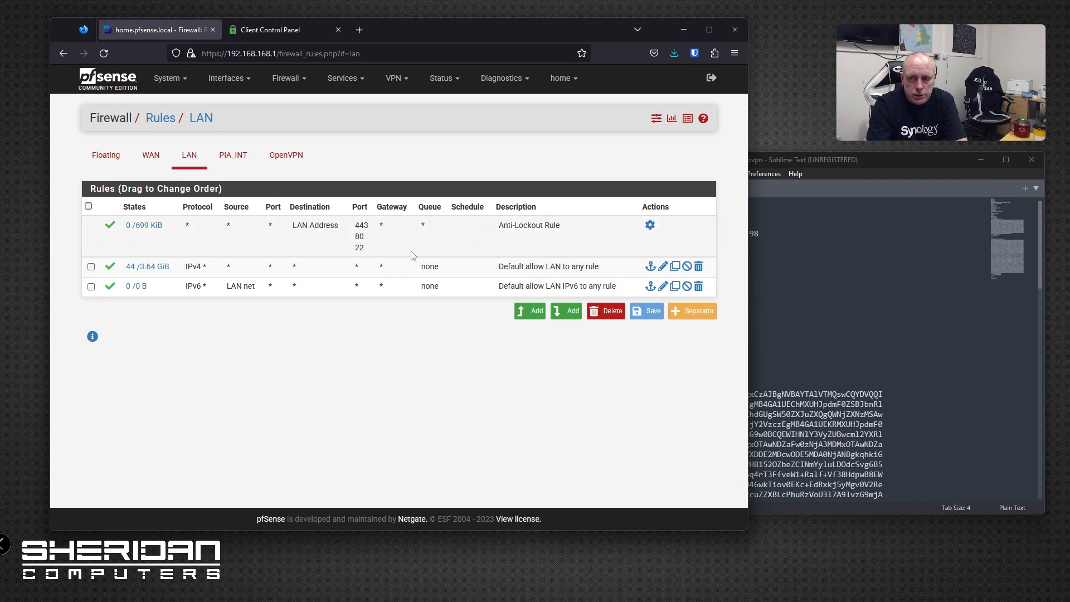
{"action": "left_click", "coordinate": [530, 313]}
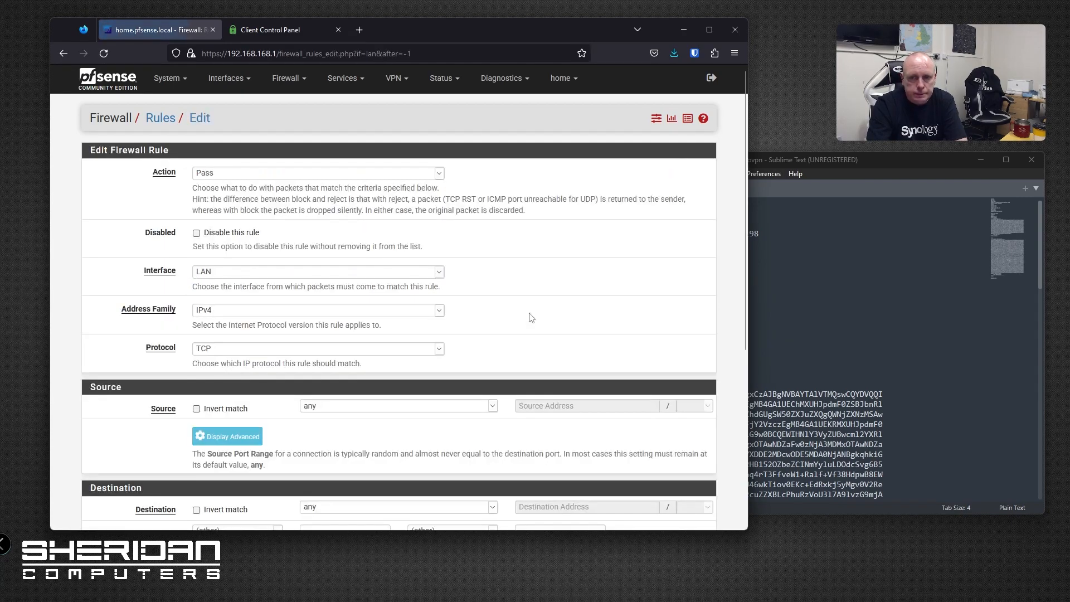
{"action": "left_click", "coordinate": [63, 54]}
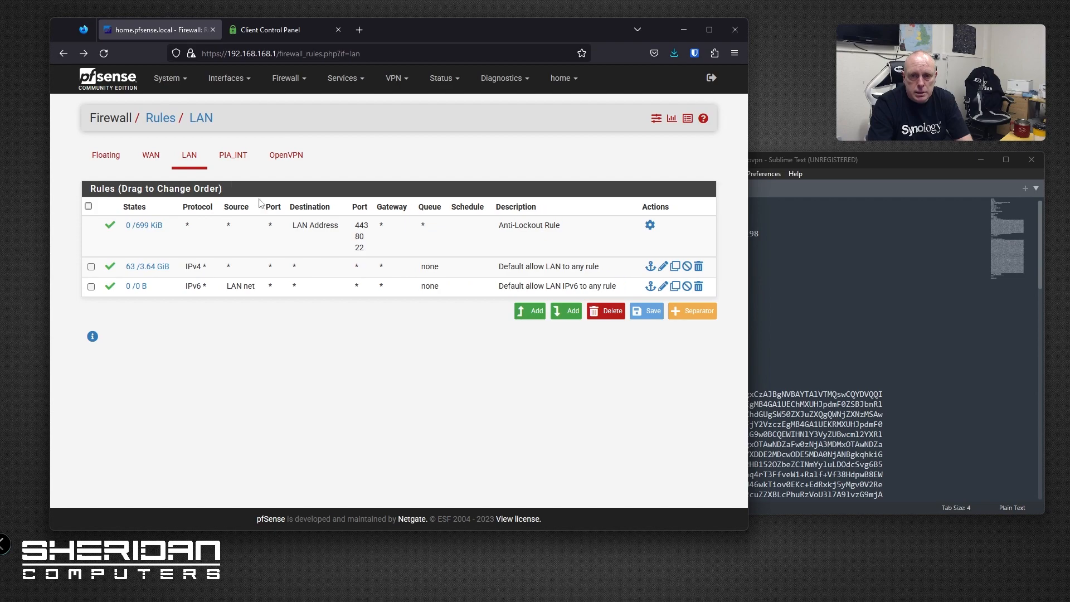
{"action": "left_click", "coordinate": [519, 310]}
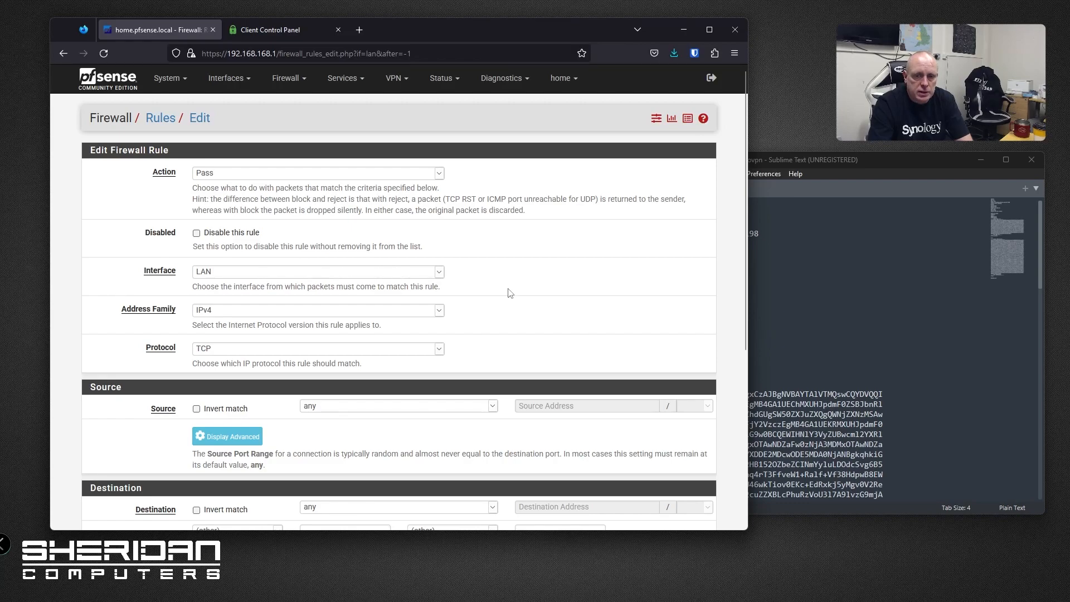
Step: Set the new LAN rule's protocol to Any and its source to the single host or alias VPN_OUT_ENDPOINTS
{"action": "scroll", "coordinate": [493, 288], "scroll_direction": "down", "scroll_amount": 1}
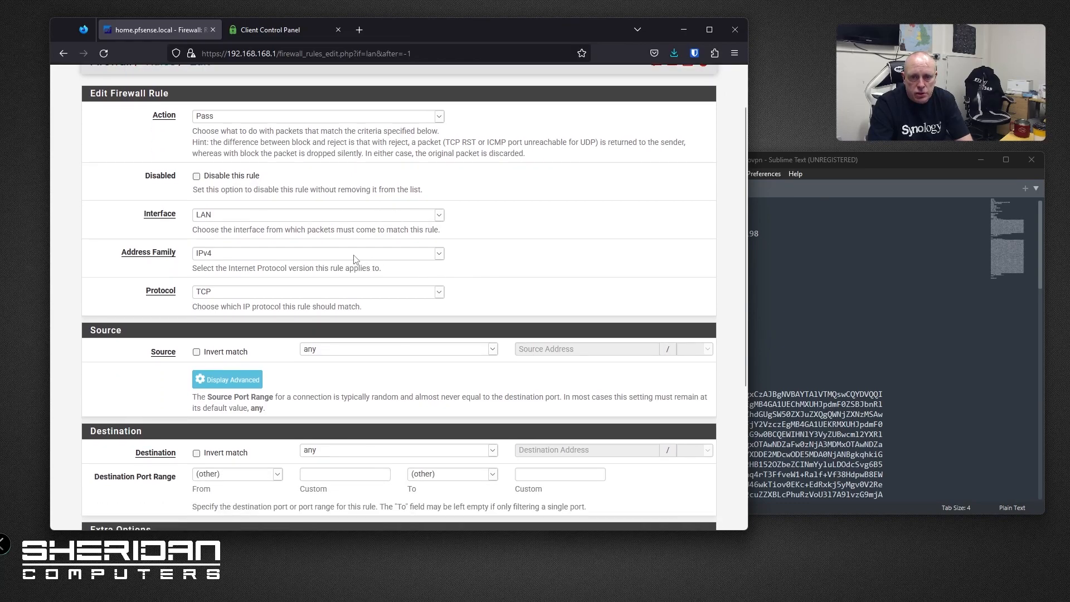
{"action": "scroll", "coordinate": [490, 263], "scroll_direction": "down", "scroll_amount": 2}
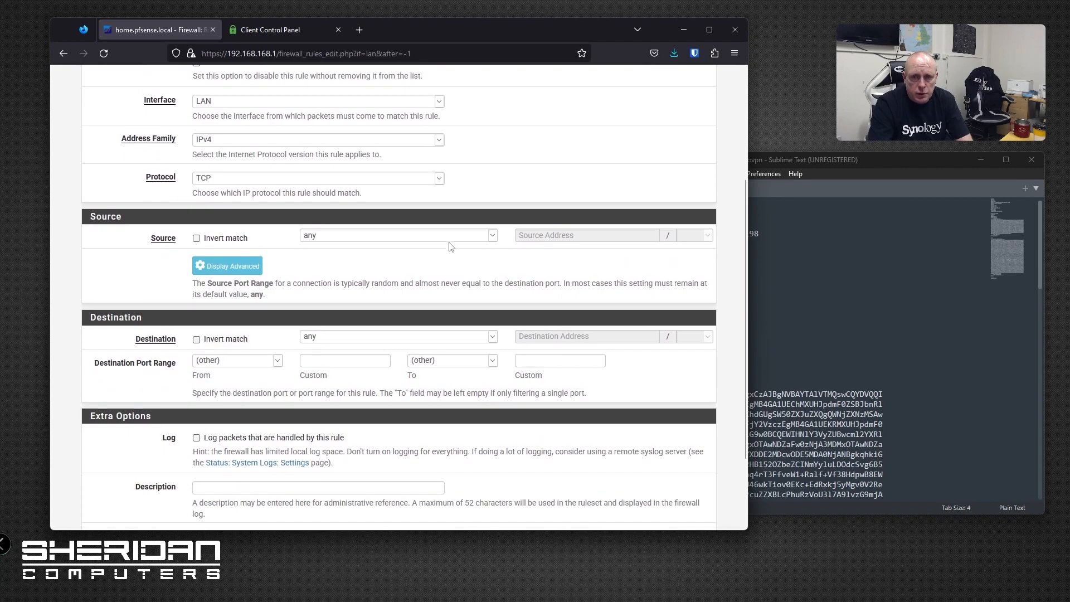
{"action": "left_click", "coordinate": [439, 180]}
{"action": "left_click", "coordinate": [429, 190]}
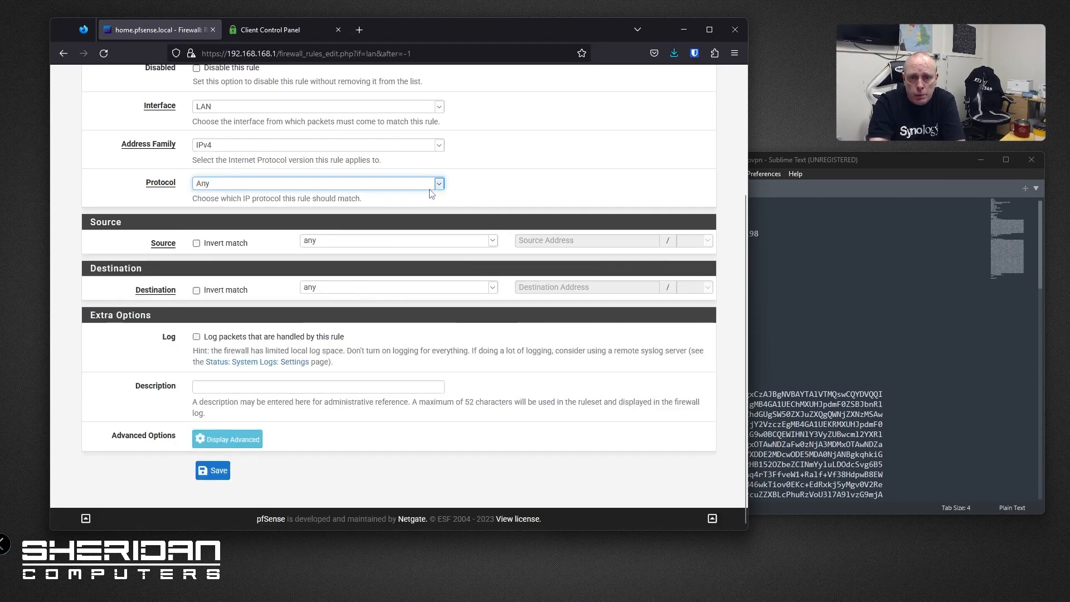
{"action": "left_click", "coordinate": [406, 240]}
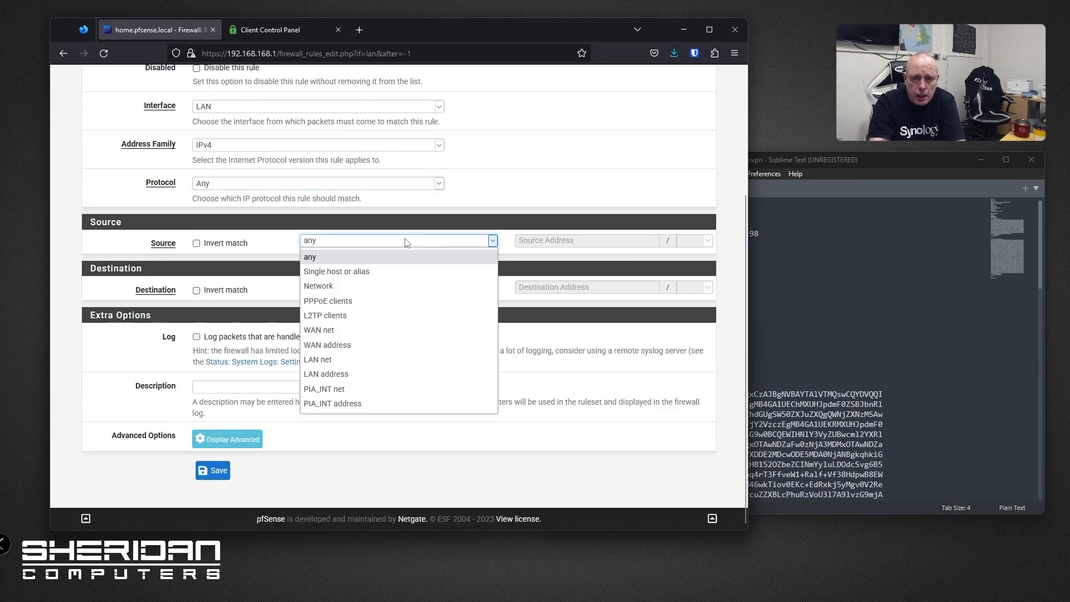
{"action": "left_click", "coordinate": [398, 272]}
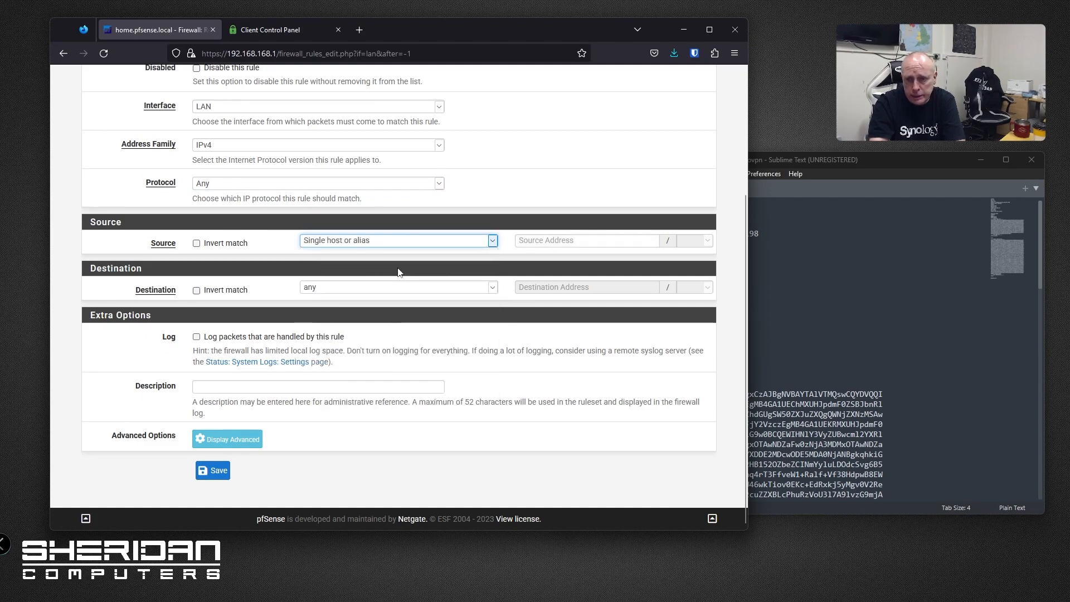
{"action": "left_click", "coordinate": [546, 241]}
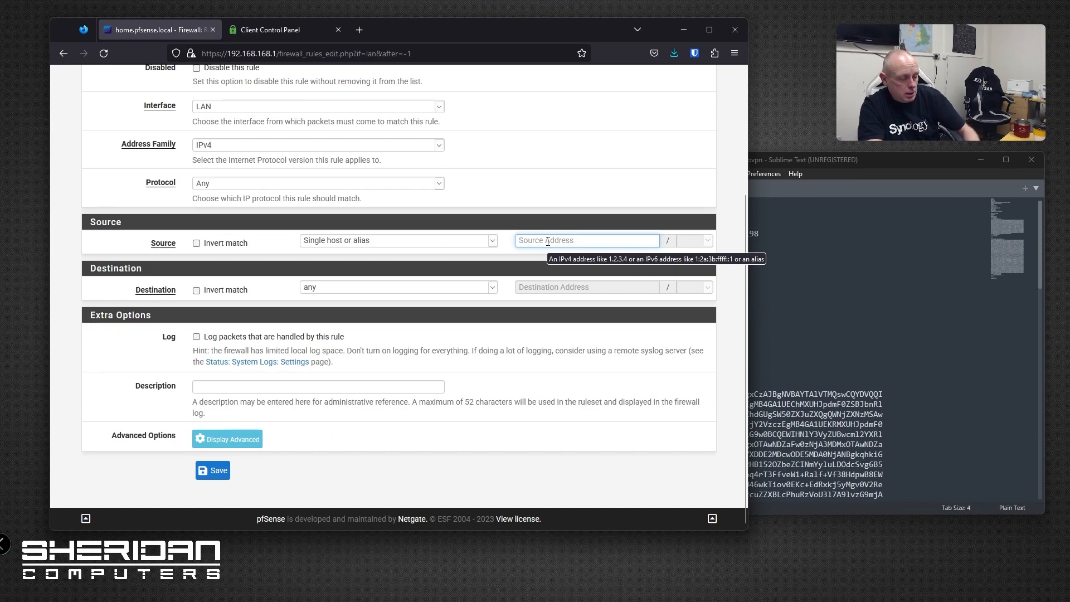
{"action": "type", "text": "vpn"}
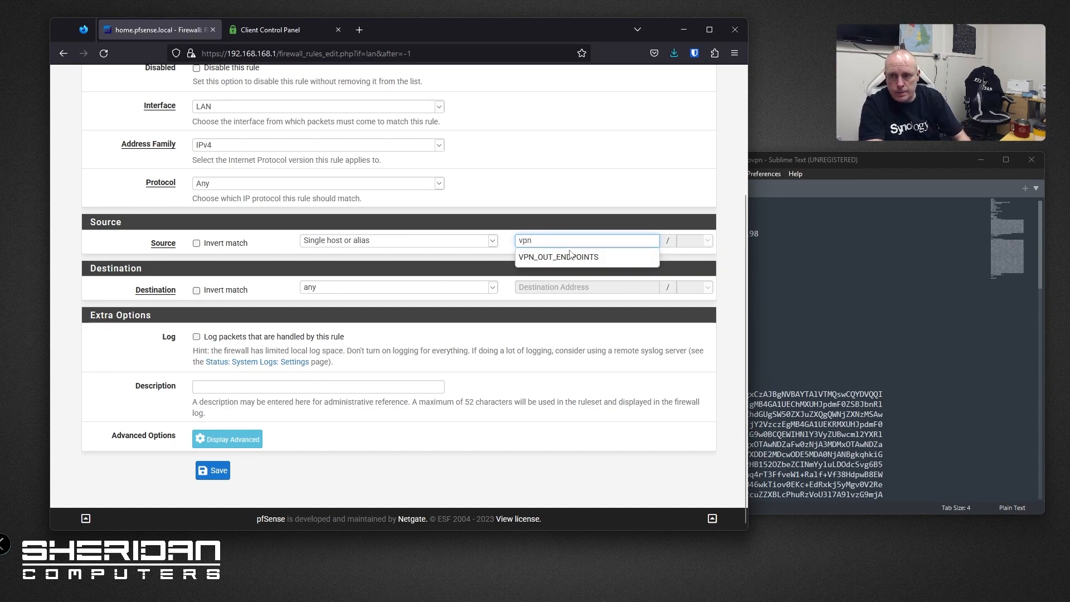
{"action": "left_click", "coordinate": [563, 257]}
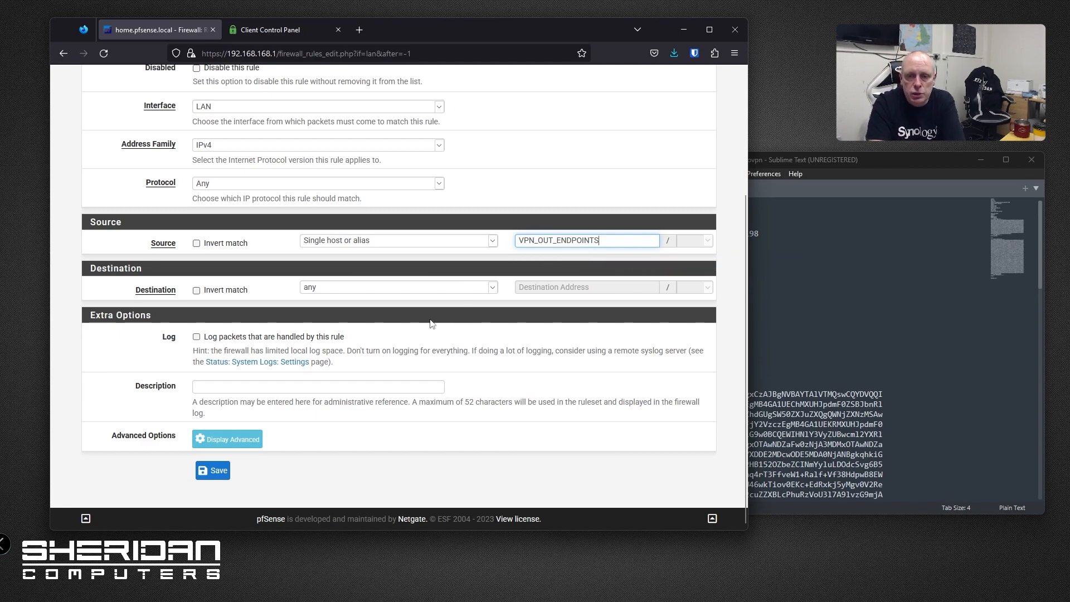
Step: Describe the rule as "Traffic routed out VPN" and set its advanced Tag option to PIA
{"action": "left_click", "coordinate": [347, 385]}
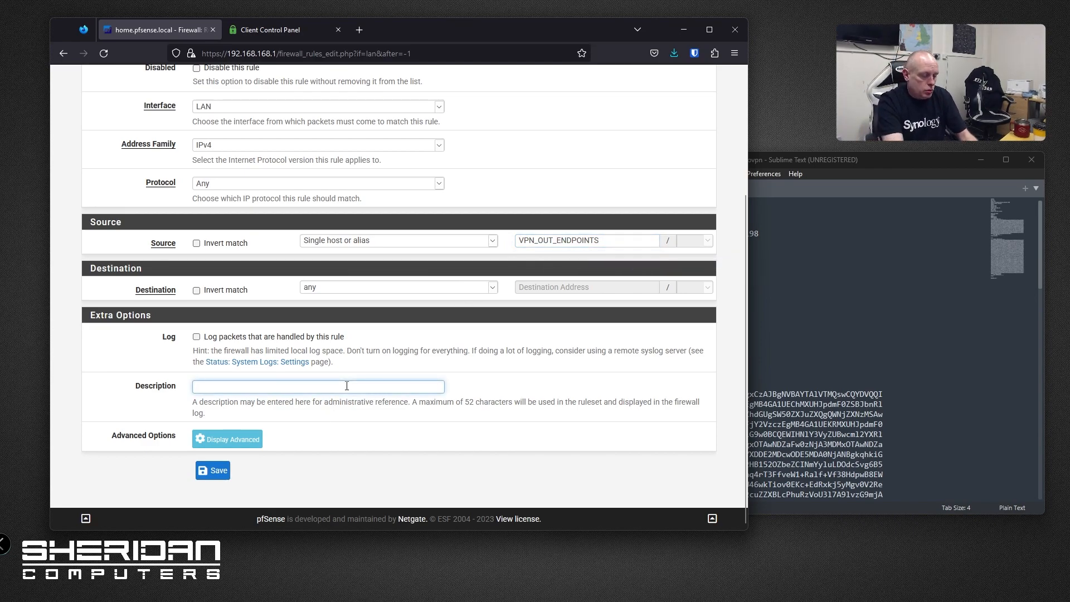
{"action": "type", "text": "Traffic routed out"}
{"action": "type", "text": "VPN"}
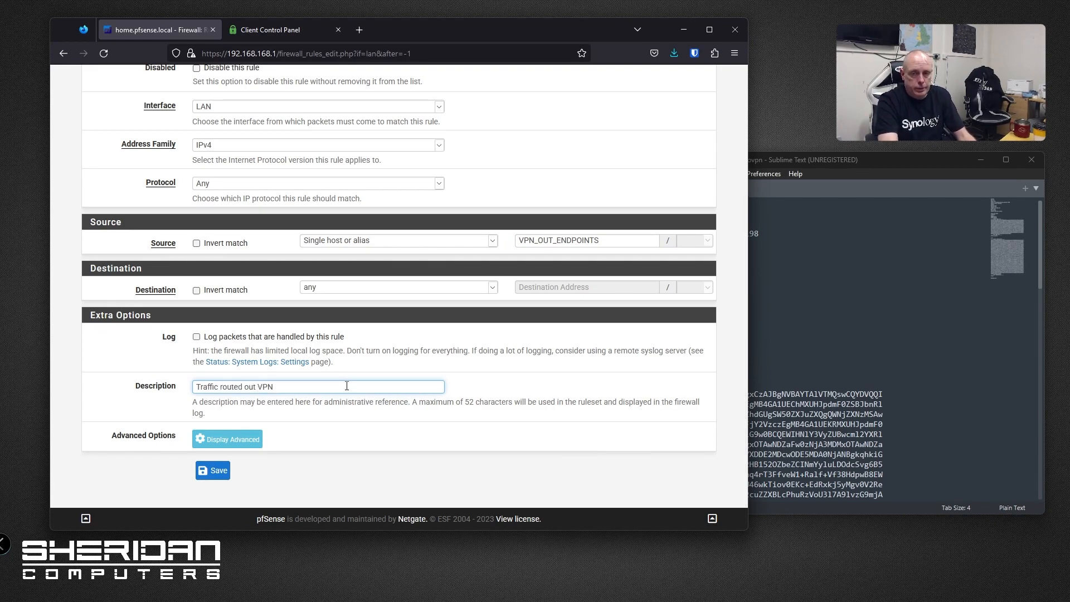
{"action": "left_click", "coordinate": [256, 449]}
{"action": "scroll", "coordinate": [461, 403], "scroll_direction": "down", "scroll_amount": 3}
{"action": "scroll", "coordinate": [461, 403], "scroll_direction": "down", "scroll_amount": 2}
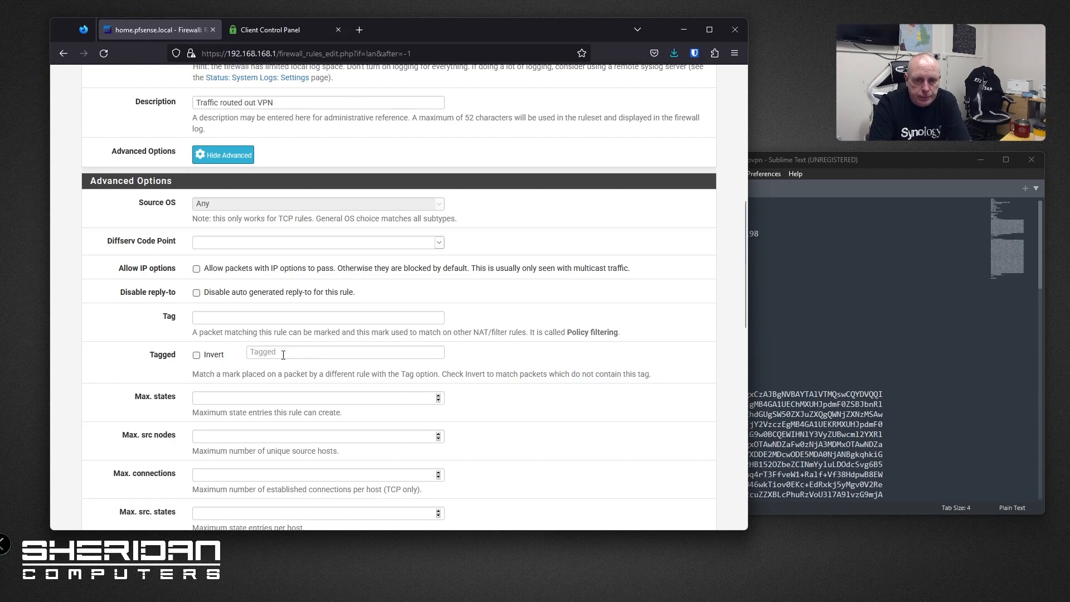
{"action": "left_click", "coordinate": [215, 314]}
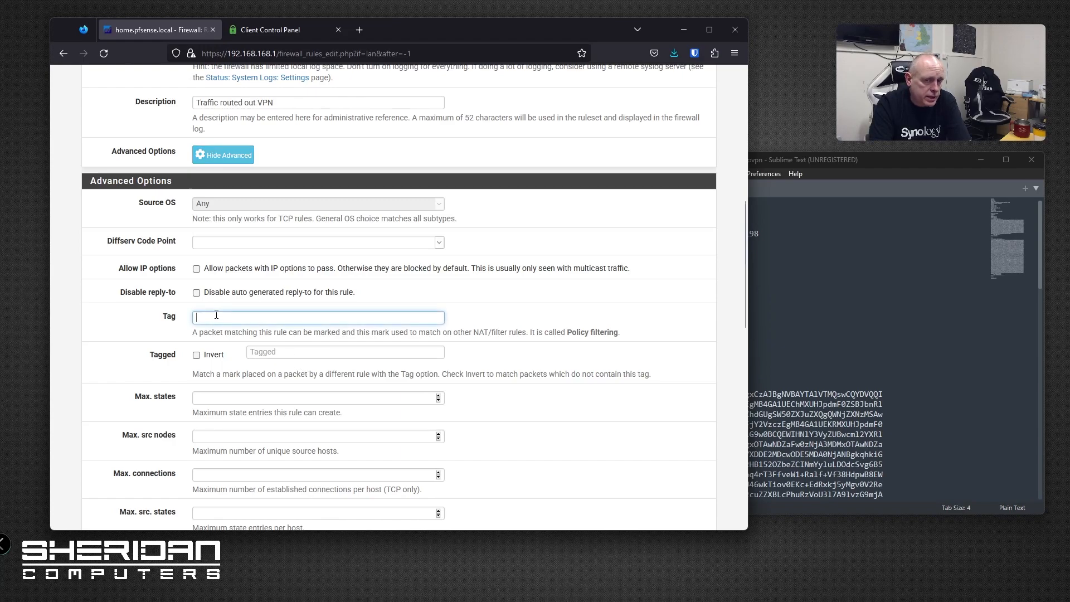
{"action": "type", "text": "PIA"}
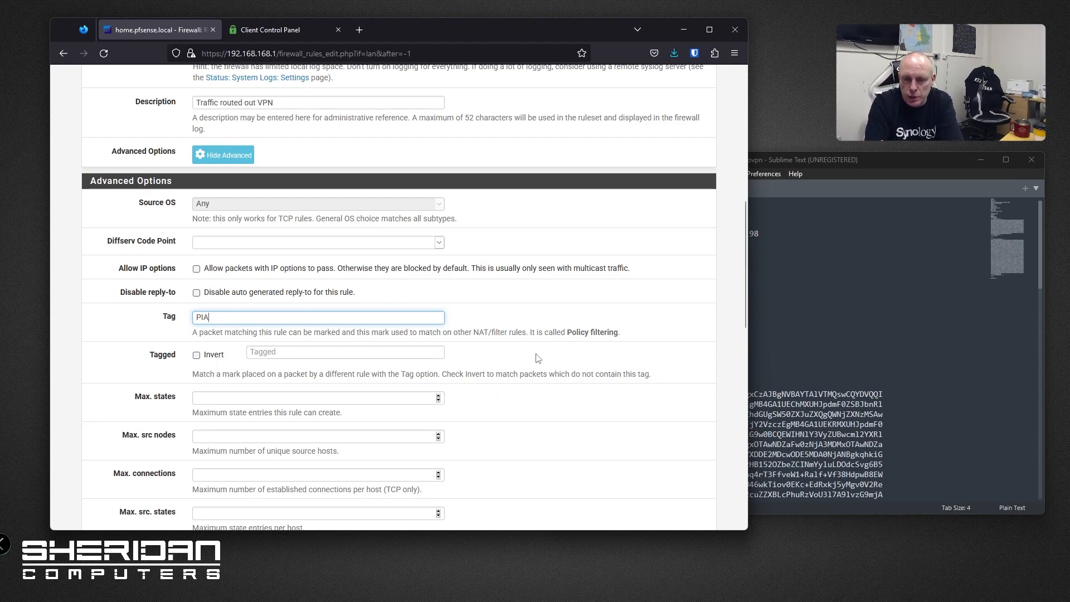
Step: Set the rule's gateway to PIA_INT_VPNV4, save the rule, apply the firewall changes and dismiss the notice
{"action": "scroll", "coordinate": [540, 357], "scroll_direction": "down", "scroll_amount": 6}
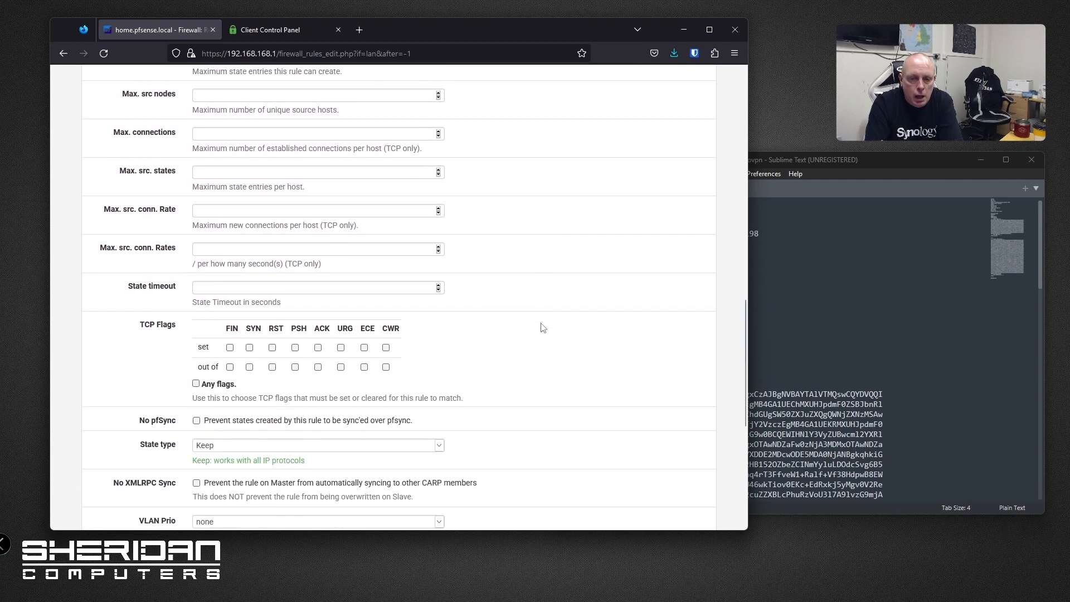
{"action": "scroll", "coordinate": [544, 328], "scroll_direction": "down", "scroll_amount": 5}
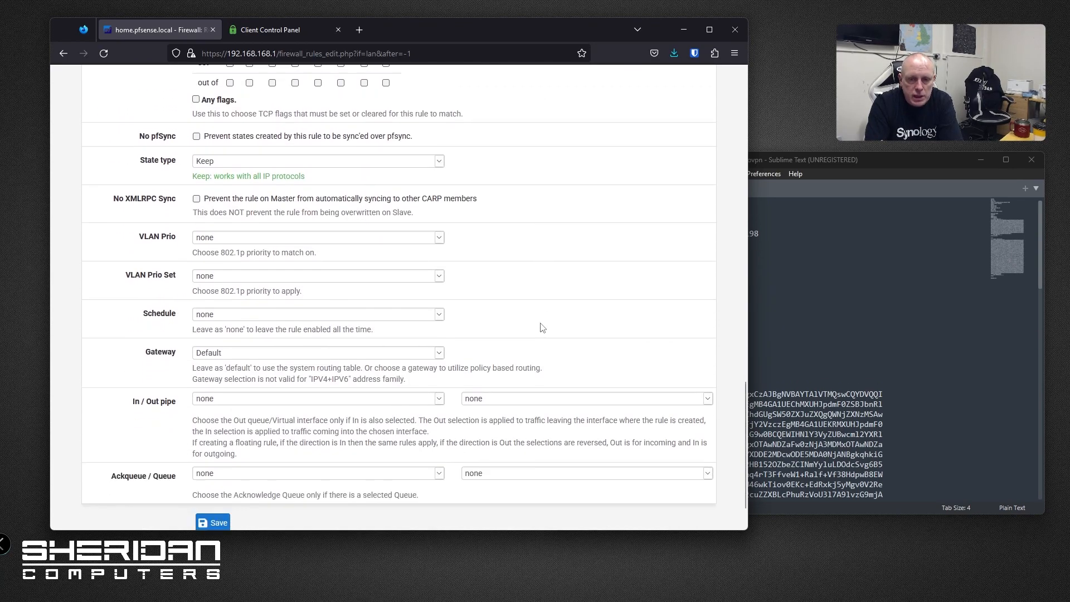
{"action": "scroll", "coordinate": [543, 327], "scroll_direction": "down", "scroll_amount": 1}
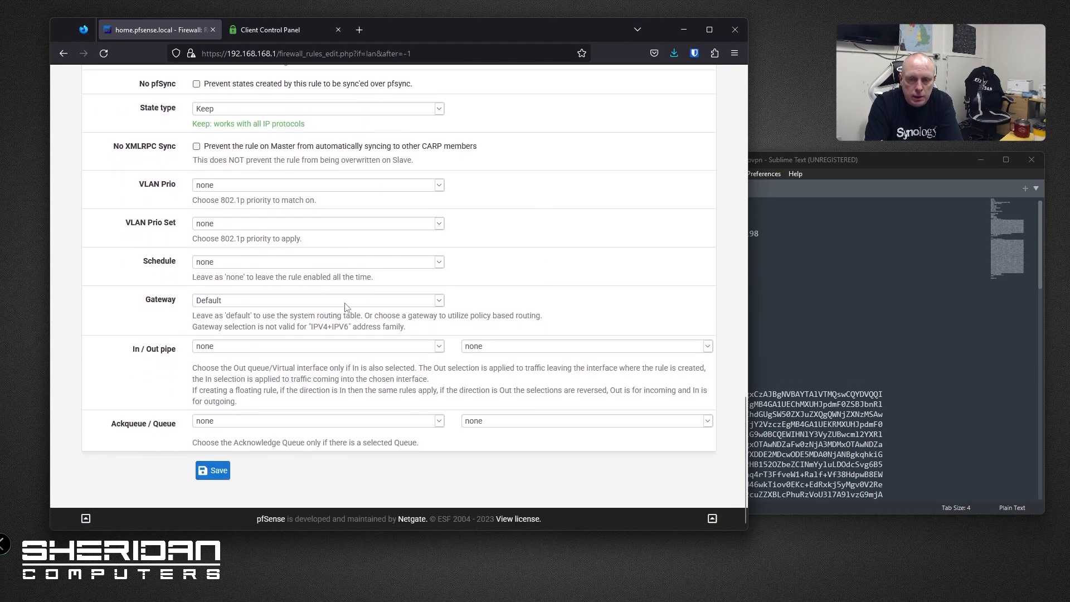
{"action": "left_click", "coordinate": [439, 301]}
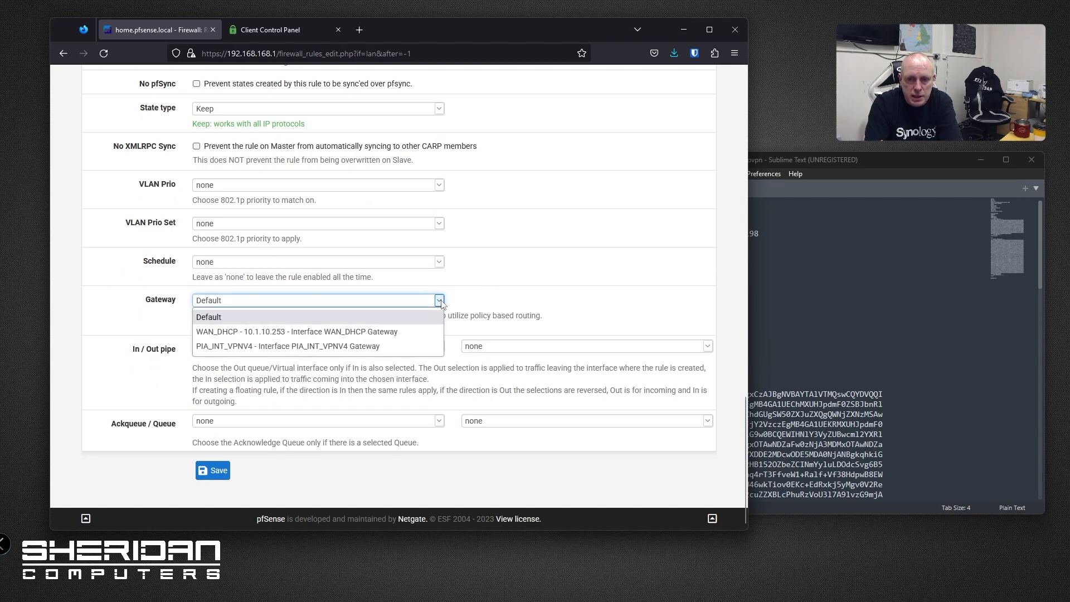
{"action": "key", "text": "Escape"}
{"action": "left_click", "coordinate": [399, 348]}
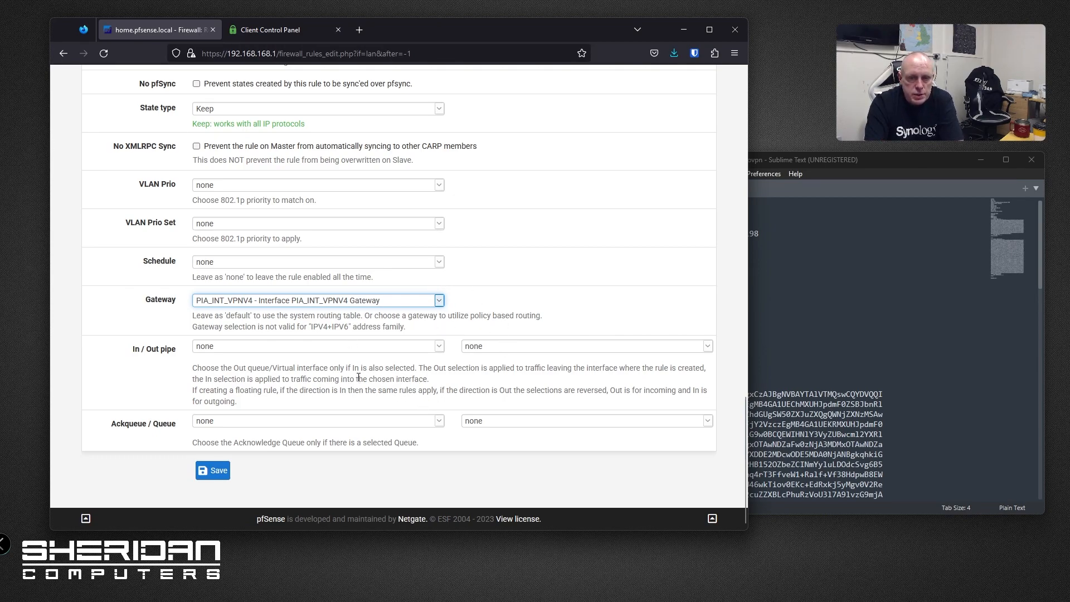
{"action": "left_click", "coordinate": [219, 470]}
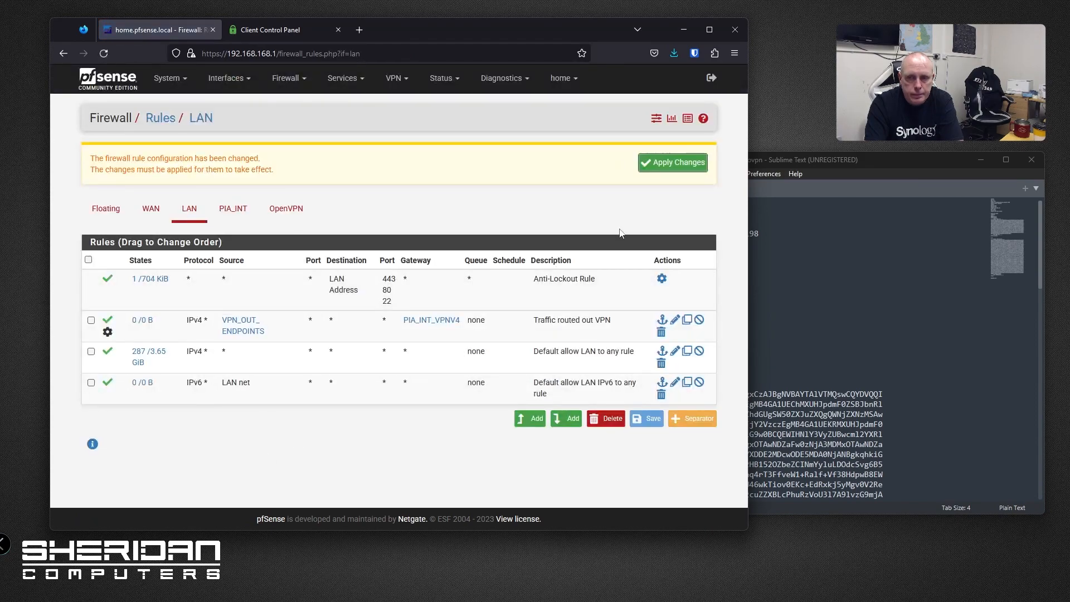
{"action": "left_click", "coordinate": [668, 163]}
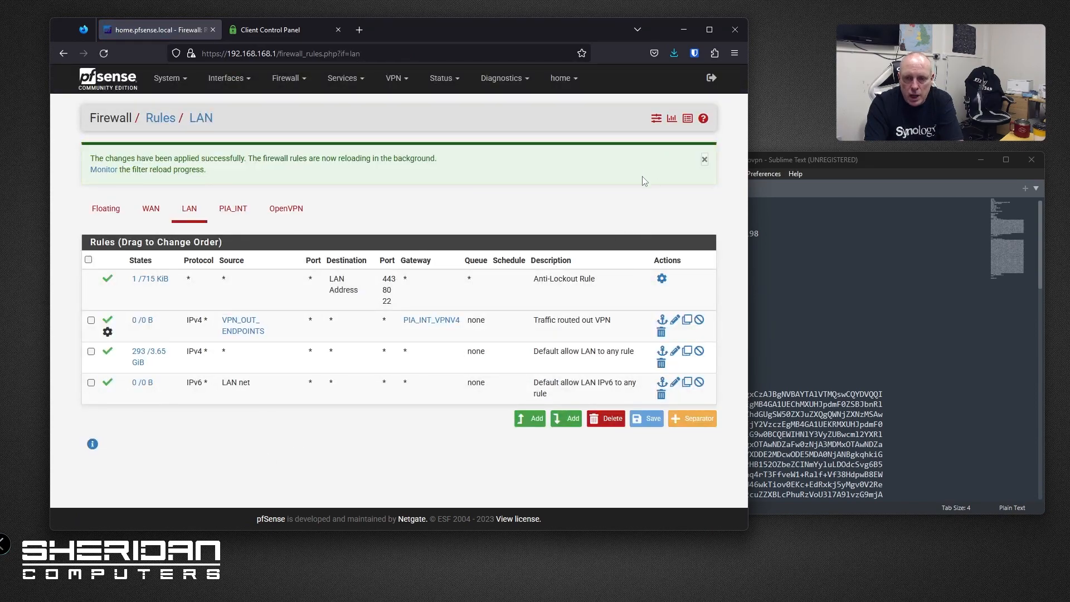
{"action": "left_click", "coordinate": [704, 159]}
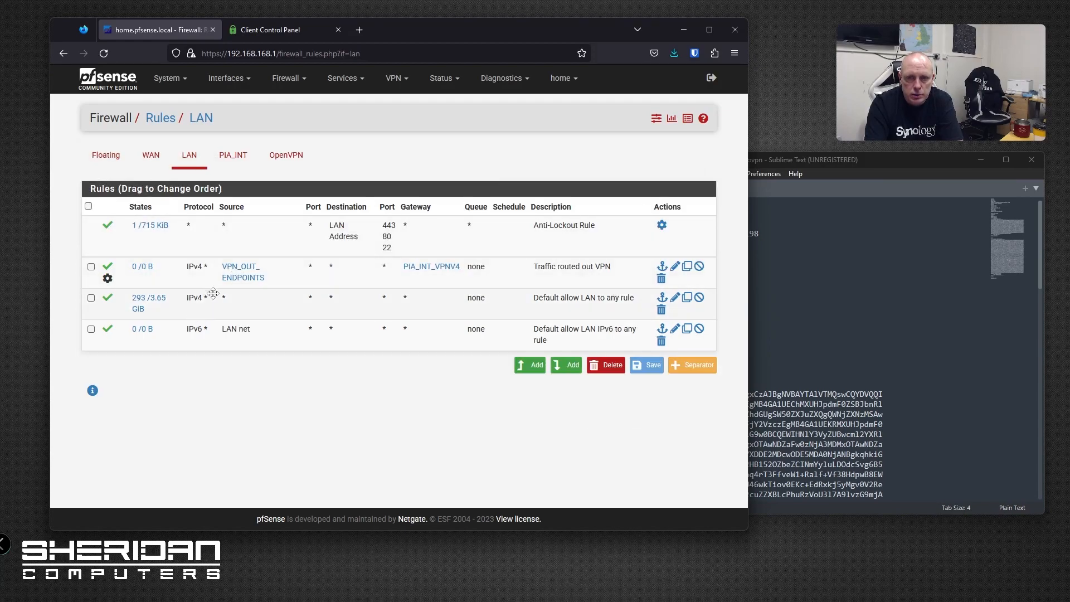
{"action": "mouse_move", "coordinate": [245, 280]}
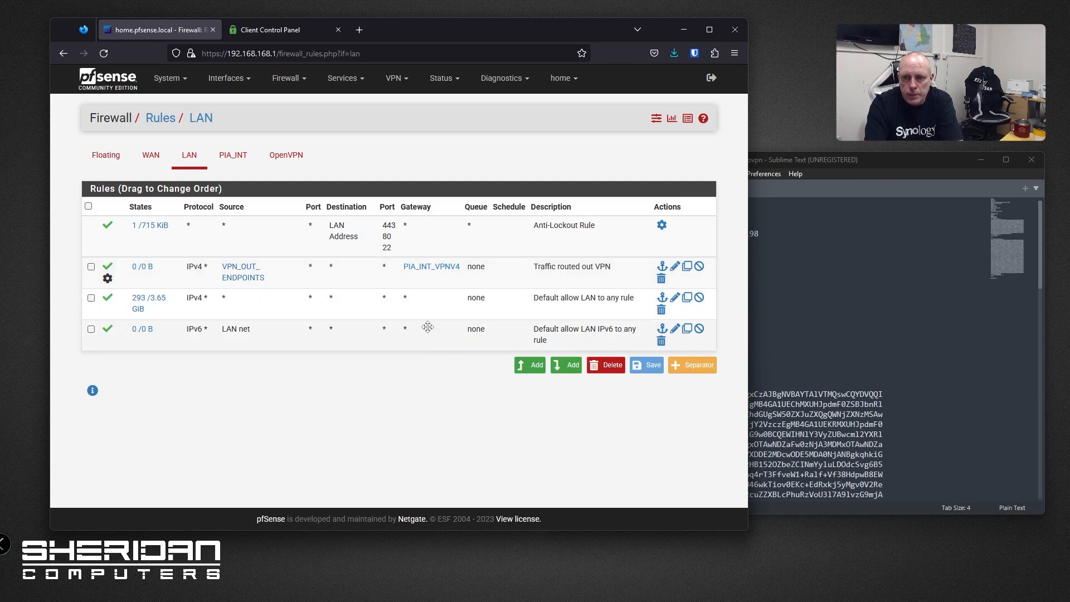
{"action": "mouse_move", "coordinate": [440, 274]}
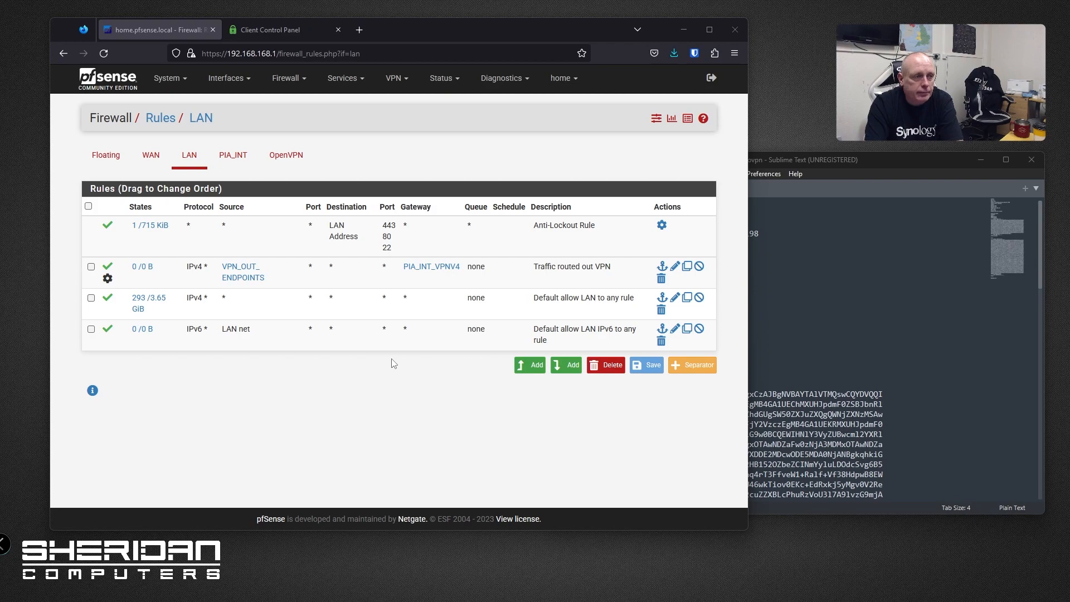
Step: Start a new outbound NAT mapping at the beginning of the mappings list
{"action": "left_click", "coordinate": [276, 79]}
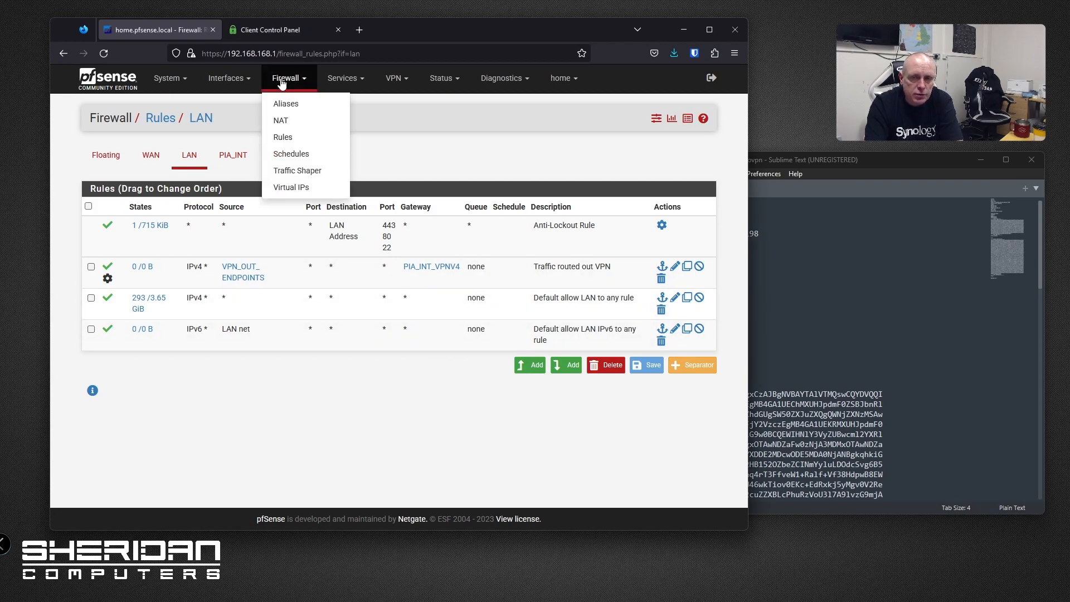
{"action": "left_click", "coordinate": [295, 121]}
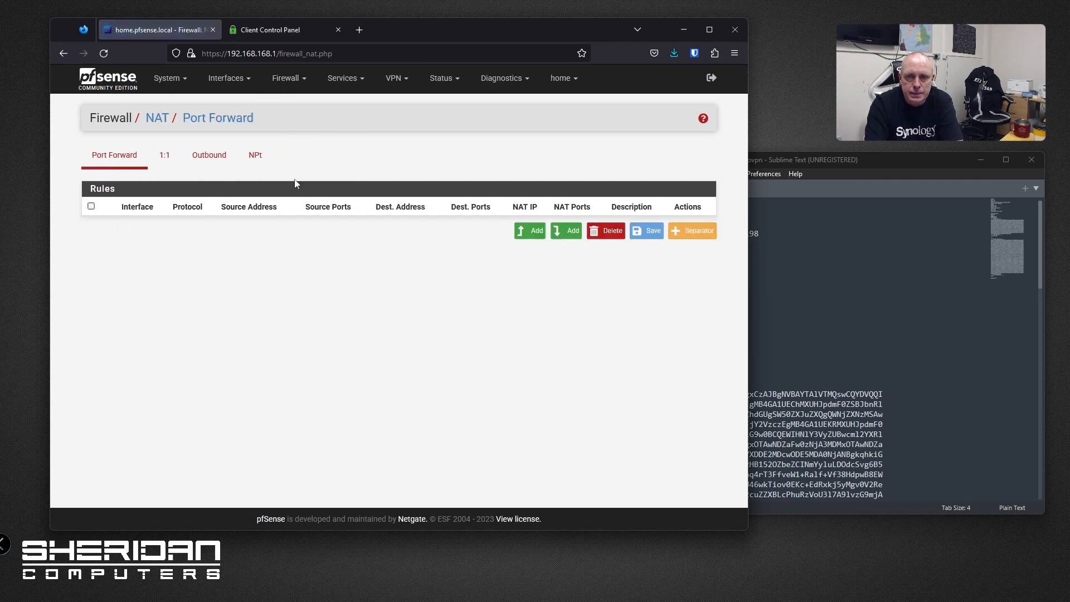
{"action": "left_click", "coordinate": [209, 158]}
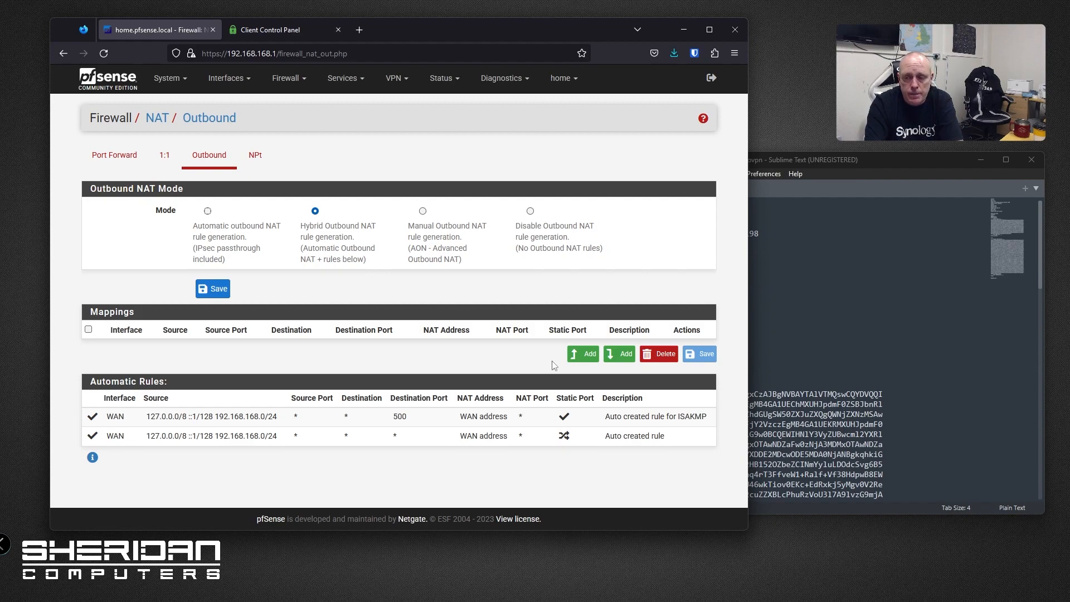
{"action": "left_click", "coordinate": [584, 354]}
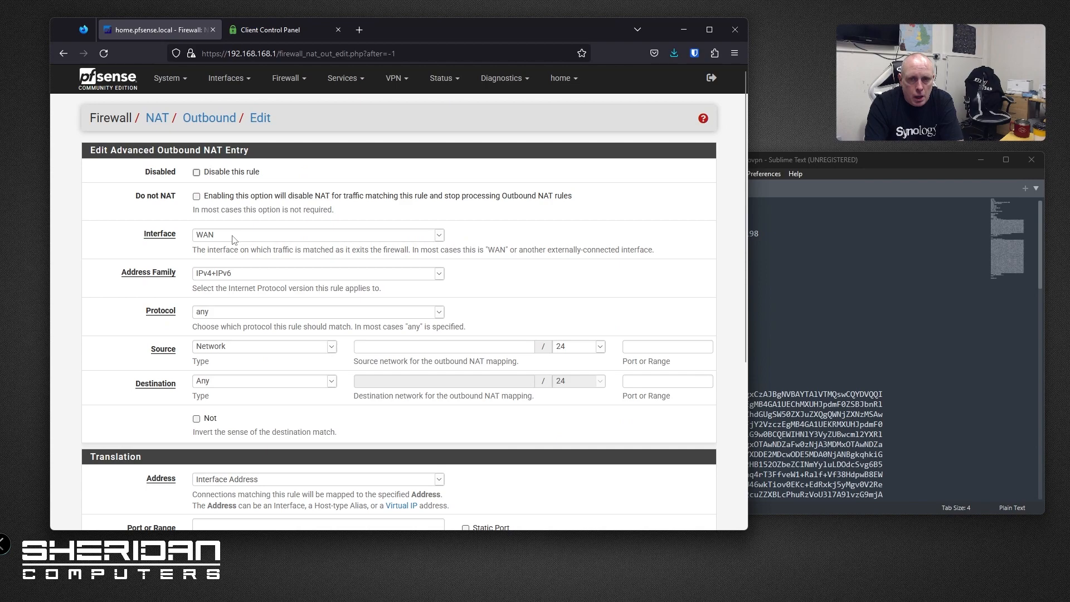
Step: Set the outbound NAT mapping's interface to PIA_INT, its address family to IPv4 and its protocol to any
{"action": "left_click", "coordinate": [326, 276]}
{"action": "left_click", "coordinate": [362, 290]}
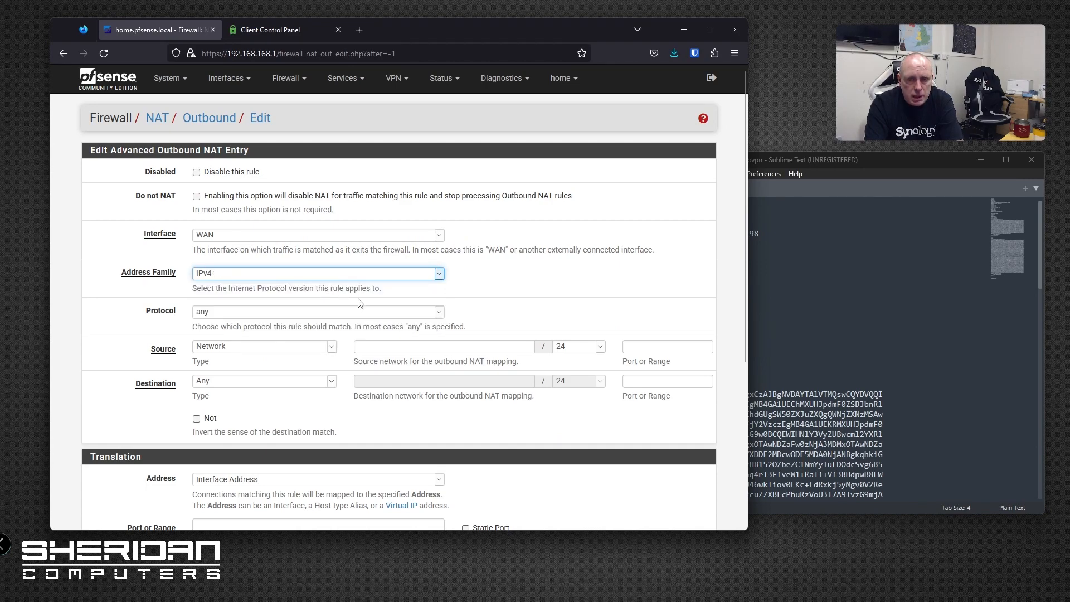
{"action": "left_click", "coordinate": [440, 314]}
{"action": "left_click", "coordinate": [433, 330]}
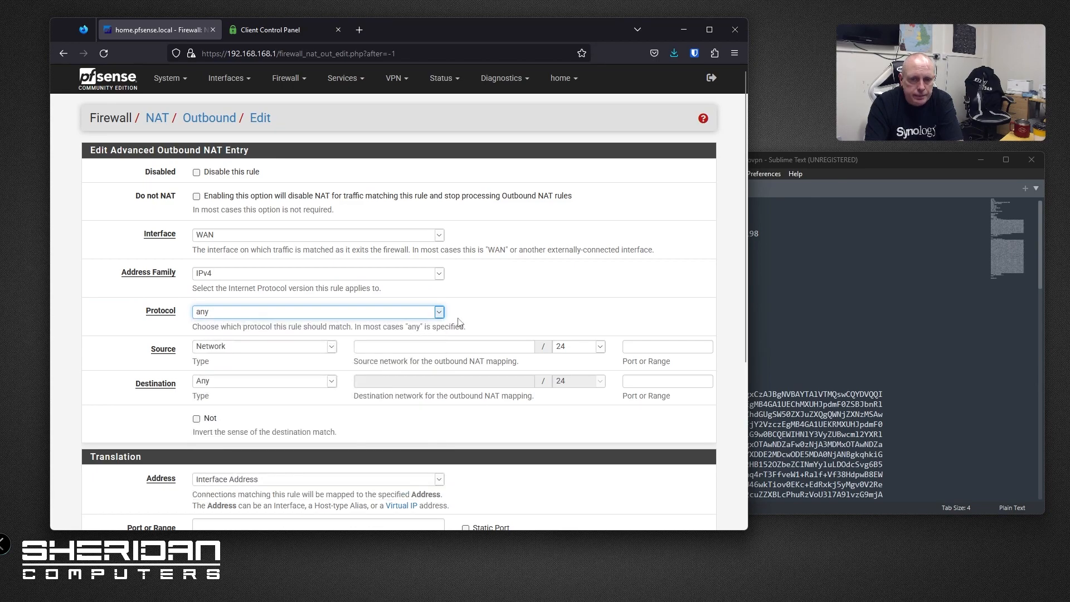
{"action": "left_click", "coordinate": [439, 234]}
{"action": "left_click", "coordinate": [414, 281]}
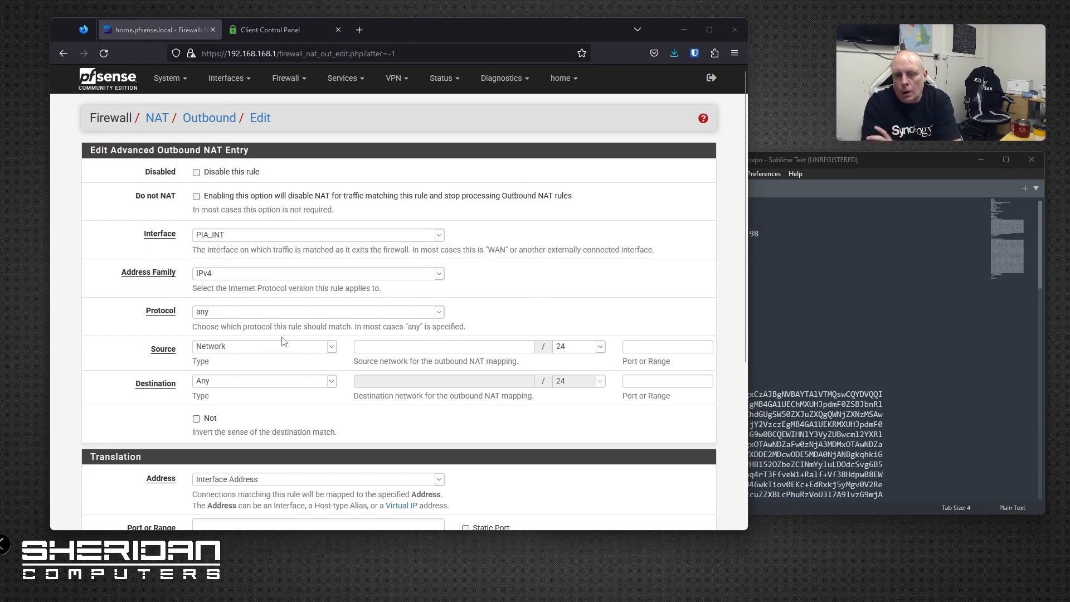
Step: Set the mapping's source network to the alias VPN_OUT_ENDPOINTS with a /32 mask
{"action": "left_click", "coordinate": [374, 345]}
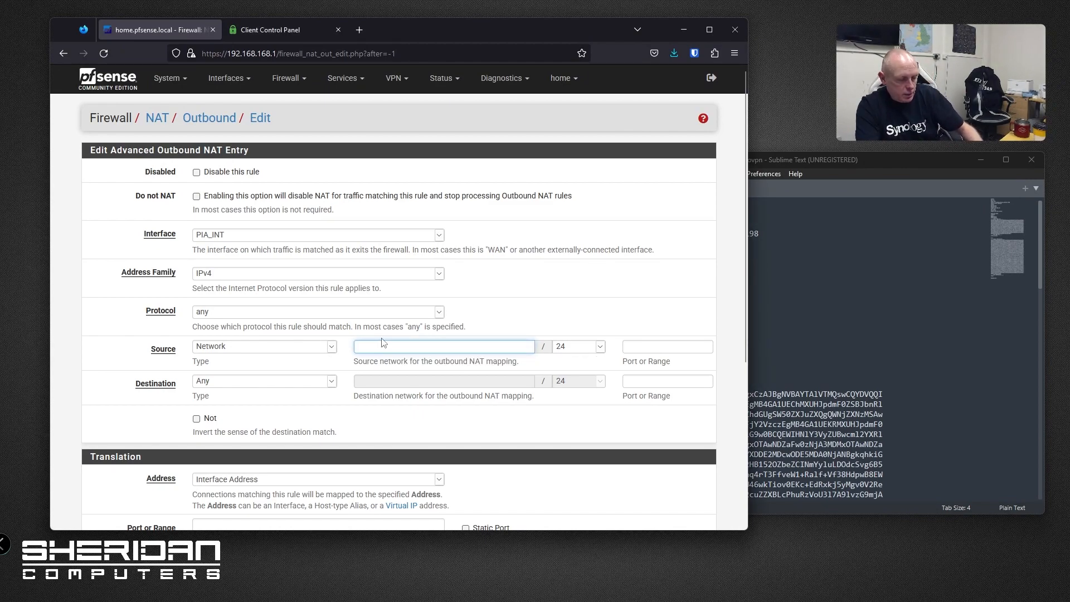
{"action": "type", "text": "vp"}
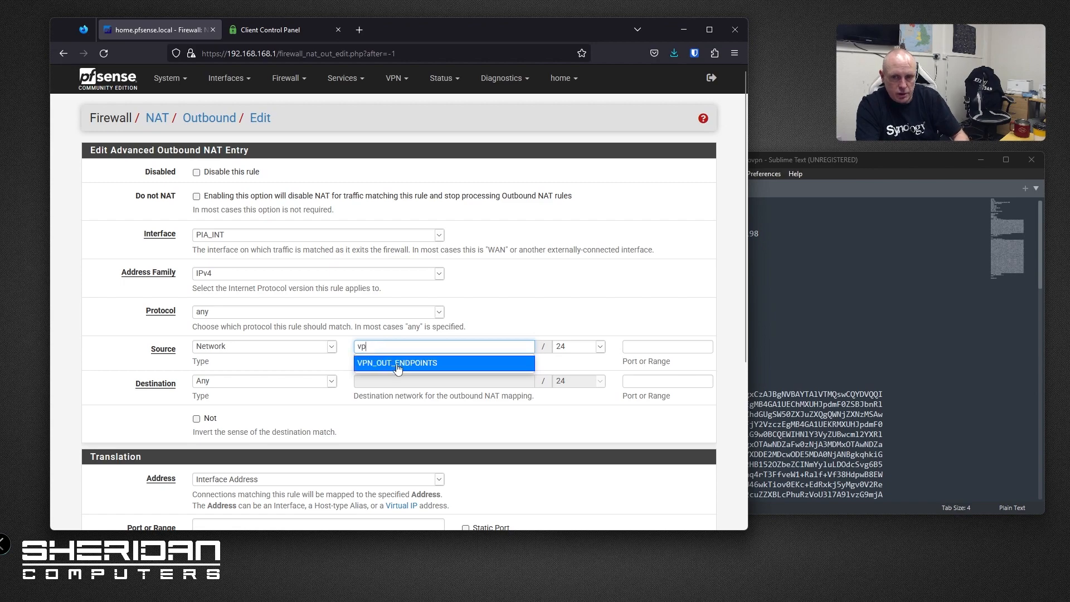
{"action": "left_click", "coordinate": [398, 364]}
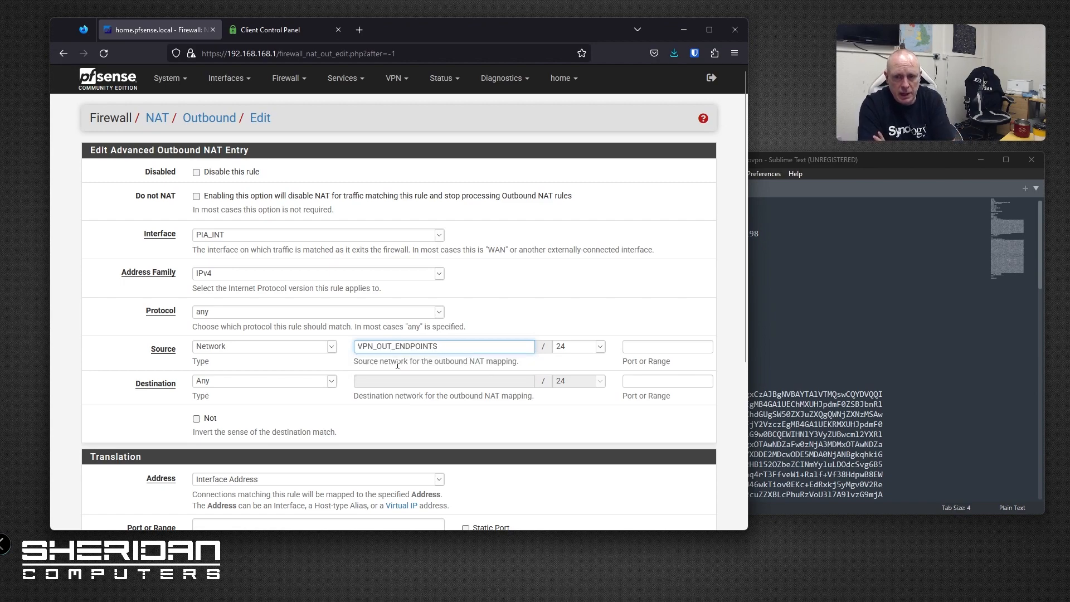
{"action": "left_click", "coordinate": [601, 347]}
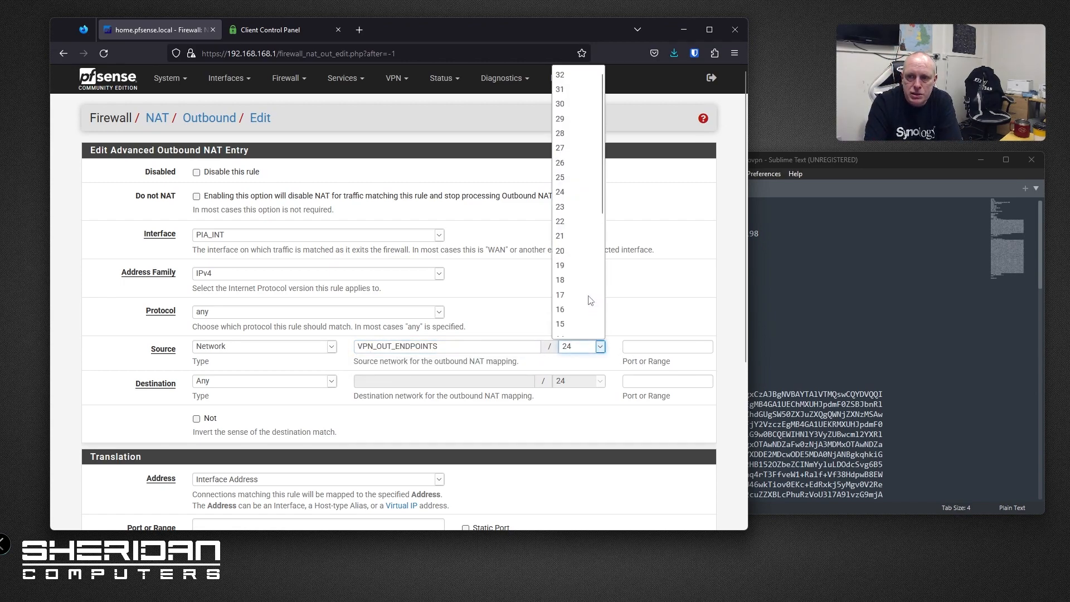
{"action": "left_click", "coordinate": [571, 72]}
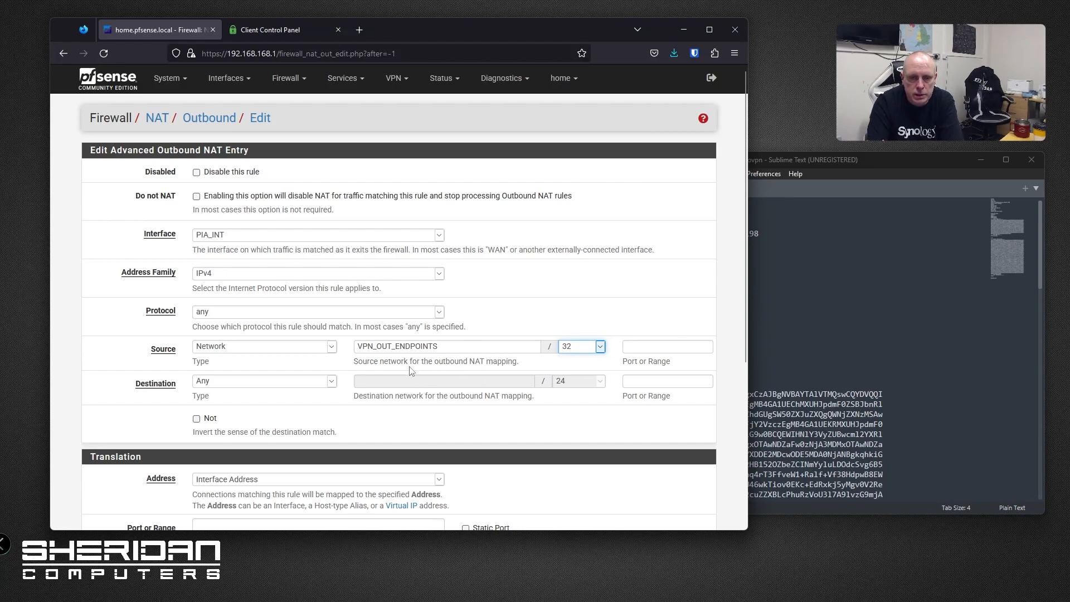
Step: Save the outbound NAT mapping, apply the NAT changes and dismiss the notice
{"action": "scroll", "coordinate": [482, 372], "scroll_direction": "down", "scroll_amount": 4}
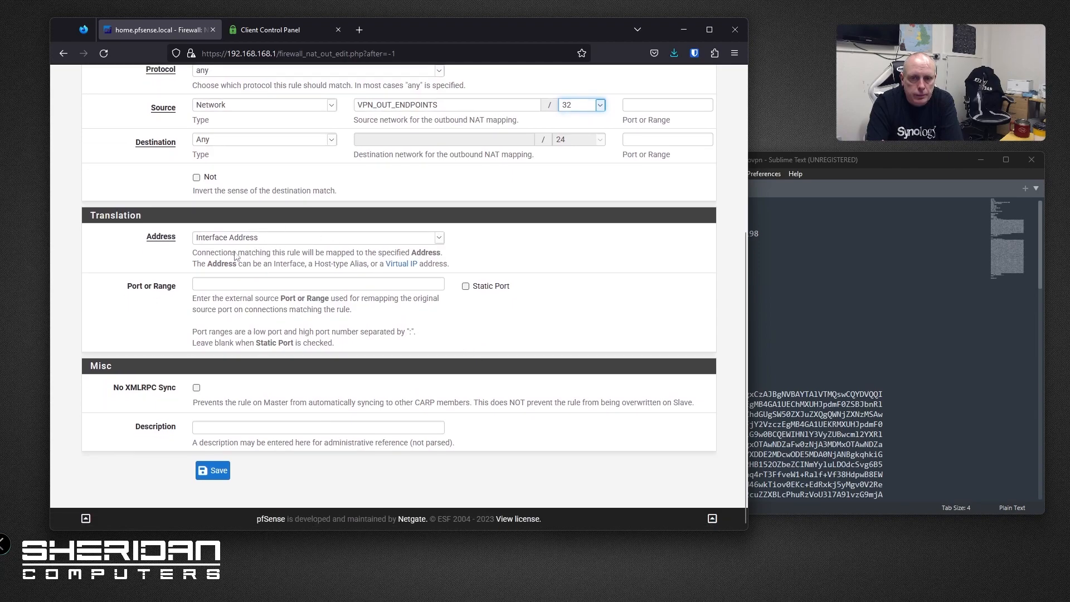
{"action": "left_click", "coordinate": [218, 472]}
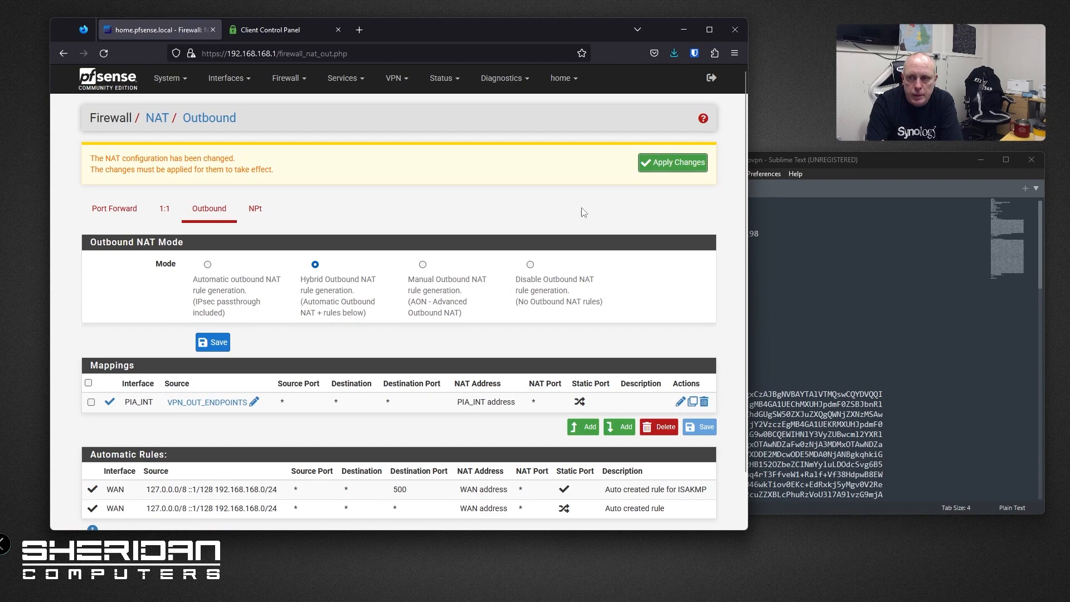
{"action": "left_click", "coordinate": [688, 166]}
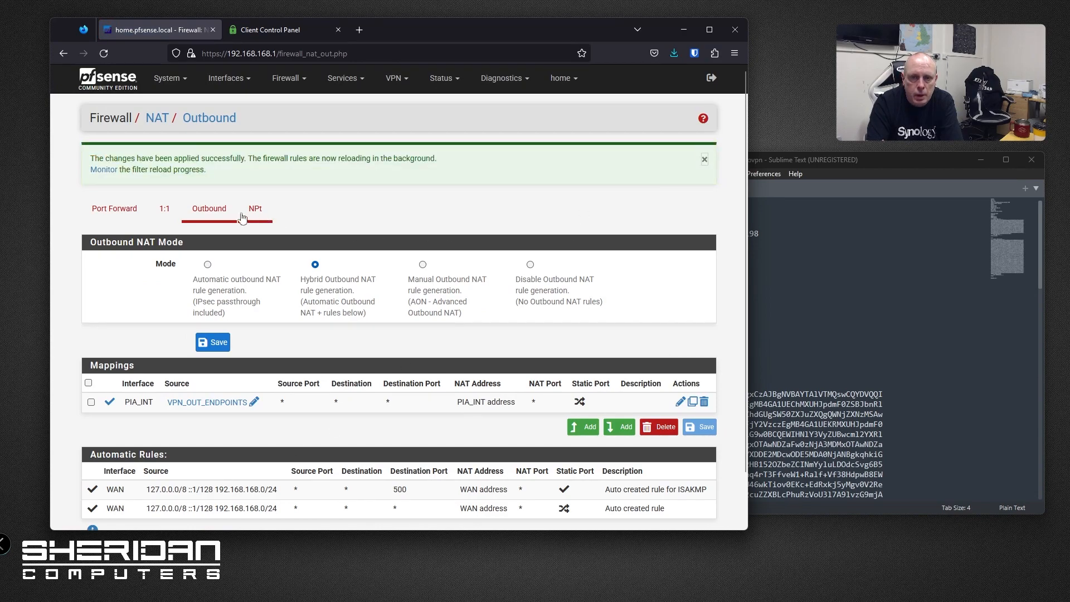
{"action": "left_click", "coordinate": [704, 160]}
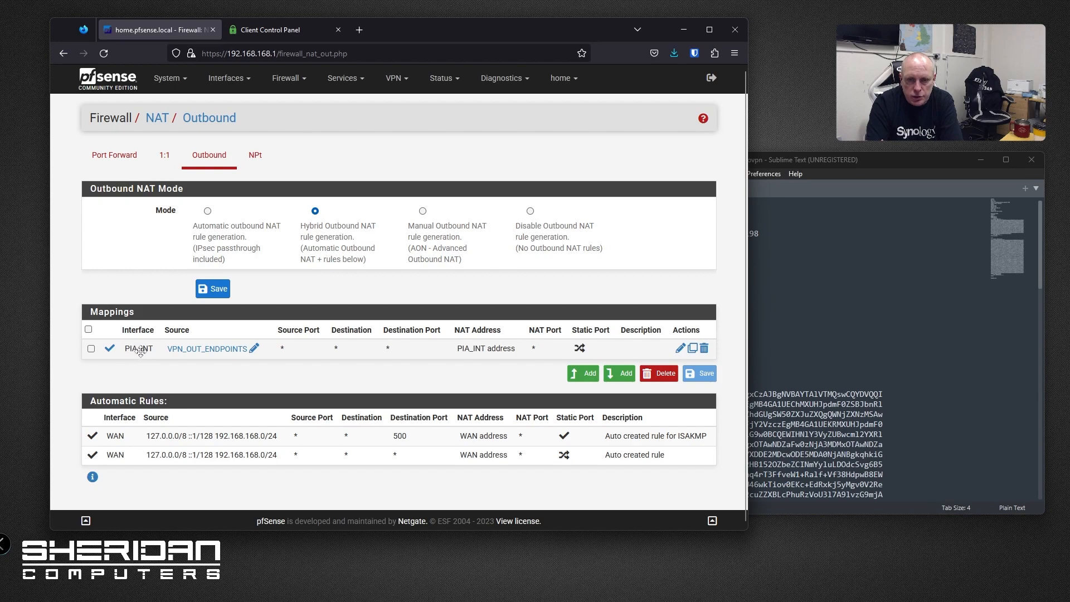
{"action": "mouse_move", "coordinate": [211, 356]}
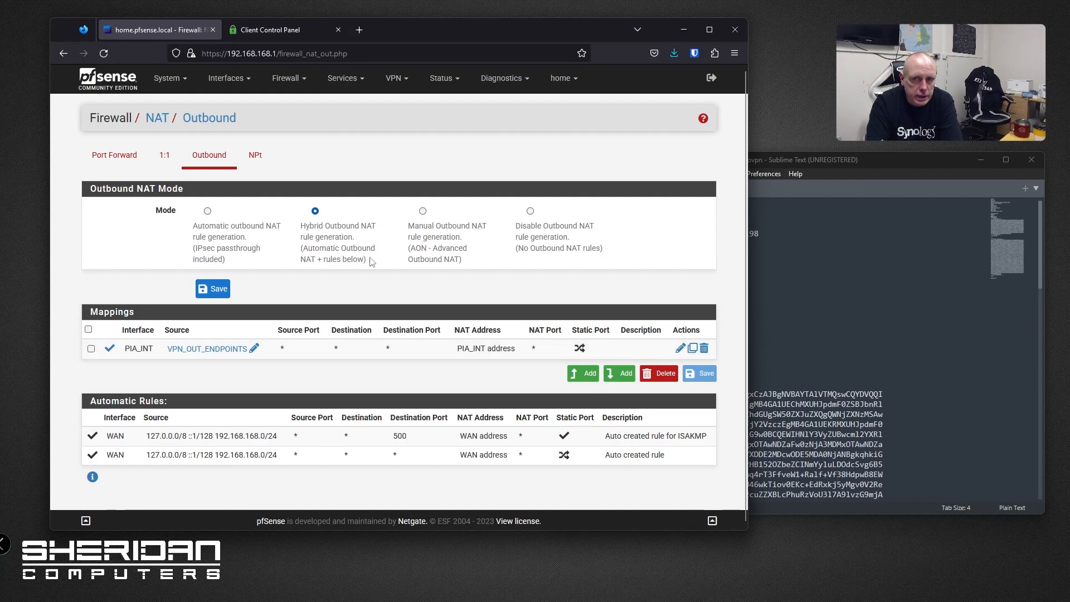
Step: Restart the OpenVPN client service PIA-VPN-CLIENT from the services status page
{"action": "left_click", "coordinate": [394, 78]}
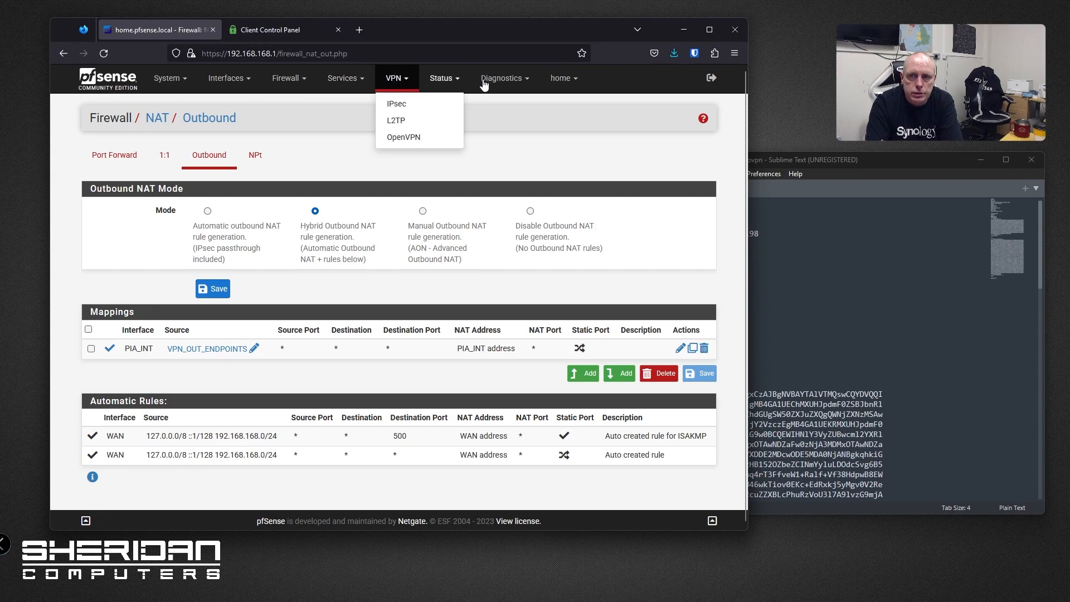
{"action": "left_click", "coordinate": [446, 78]}
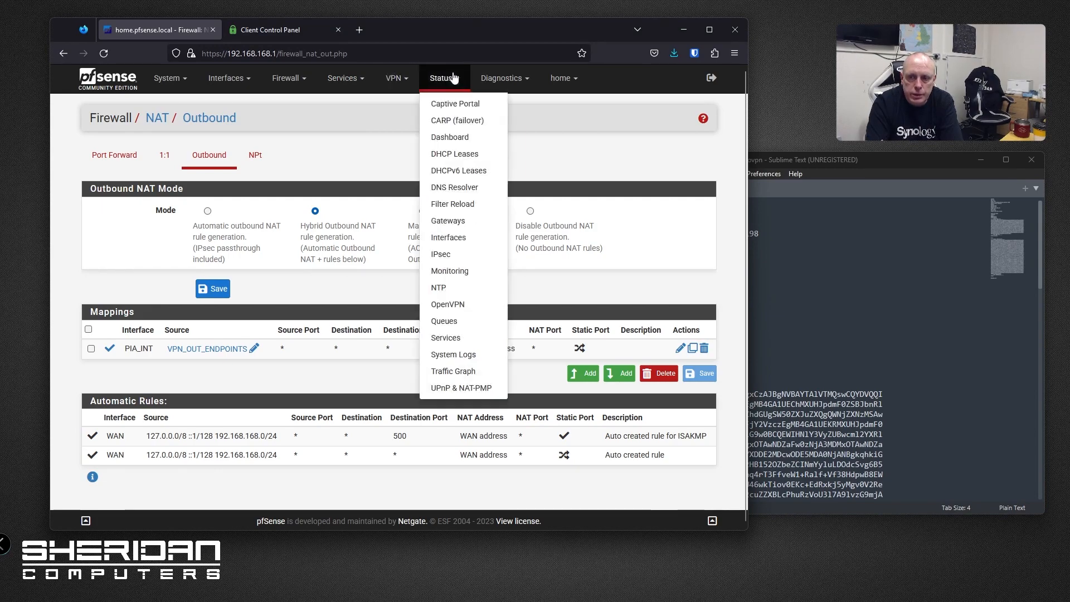
{"action": "left_click", "coordinate": [466, 338]}
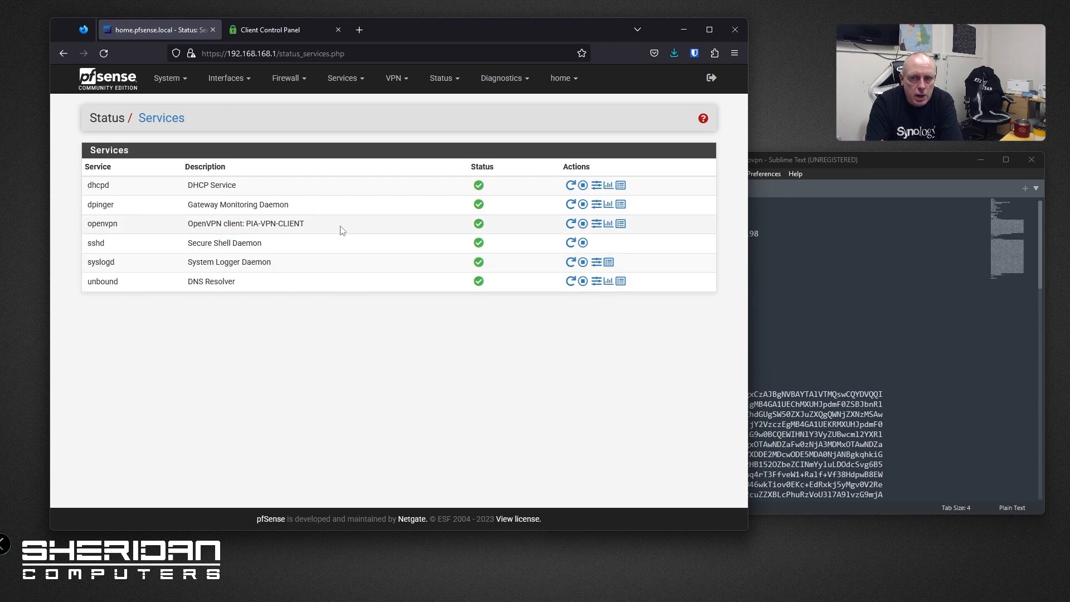
{"action": "left_click", "coordinate": [570, 225]}
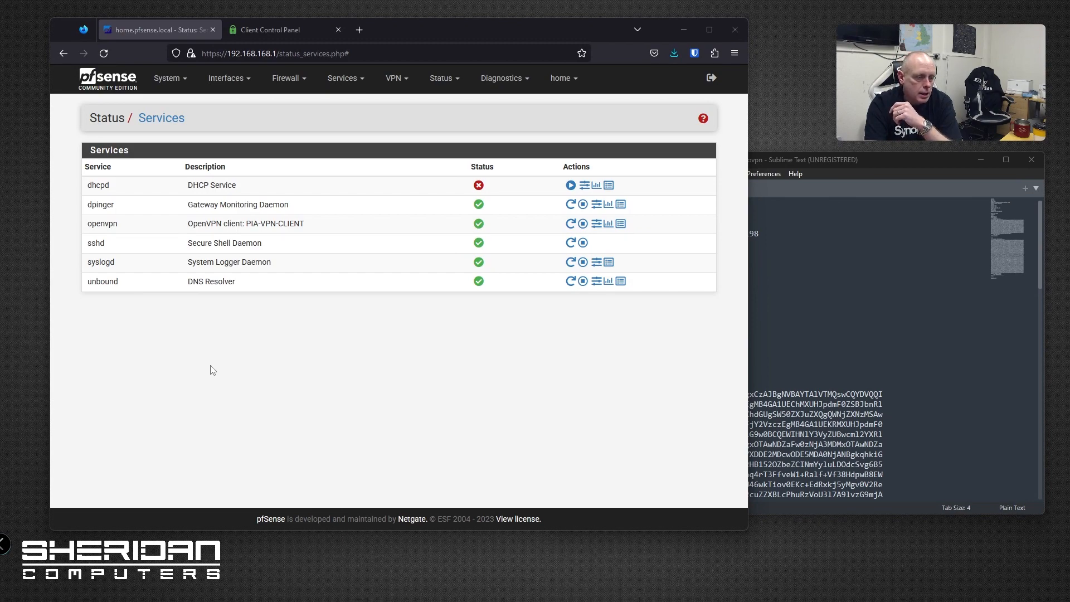
Step: Load ifconfig.io in a new browser tab and check the connection's public IP address and country code
{"action": "left_click", "coordinate": [365, 28]}
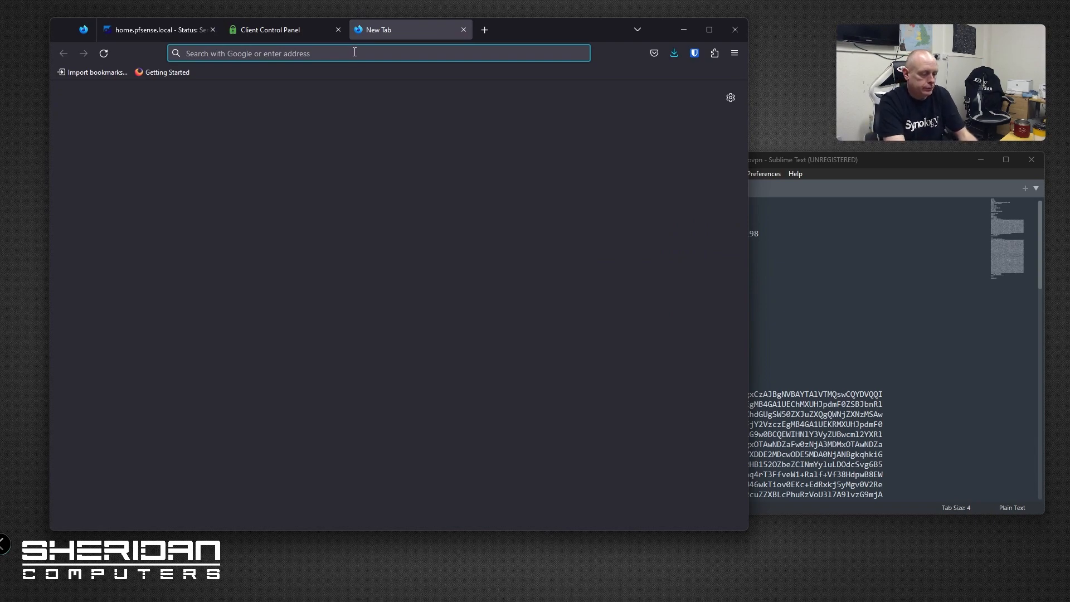
{"action": "type", "text": "ifconfig.io"}
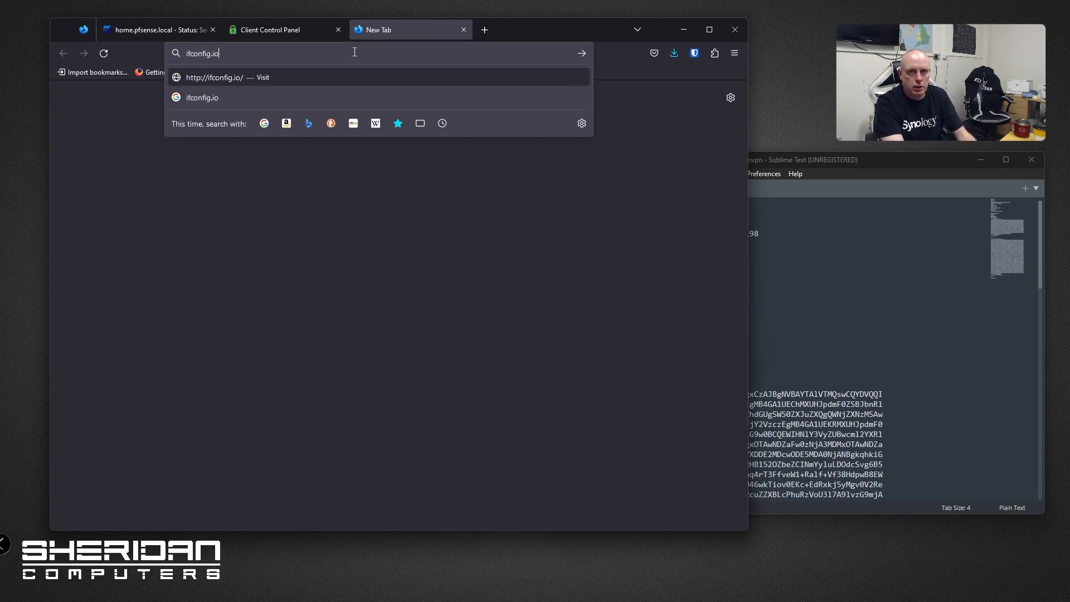
{"action": "key", "text": "Return"}
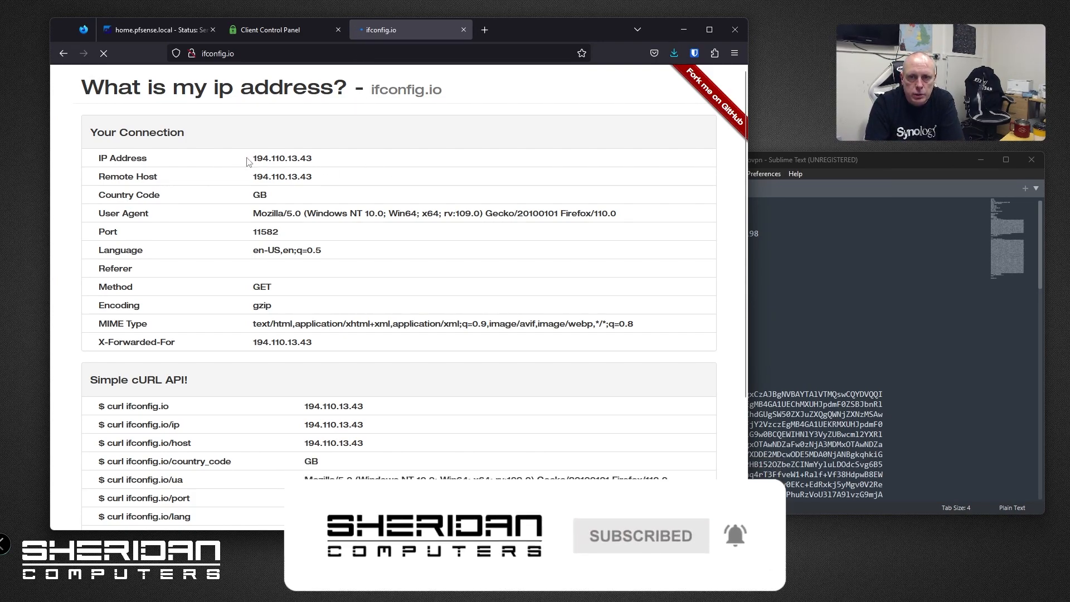
{"action": "left_click_drag", "start_coordinate": [253, 162], "coordinate": [320, 161]}
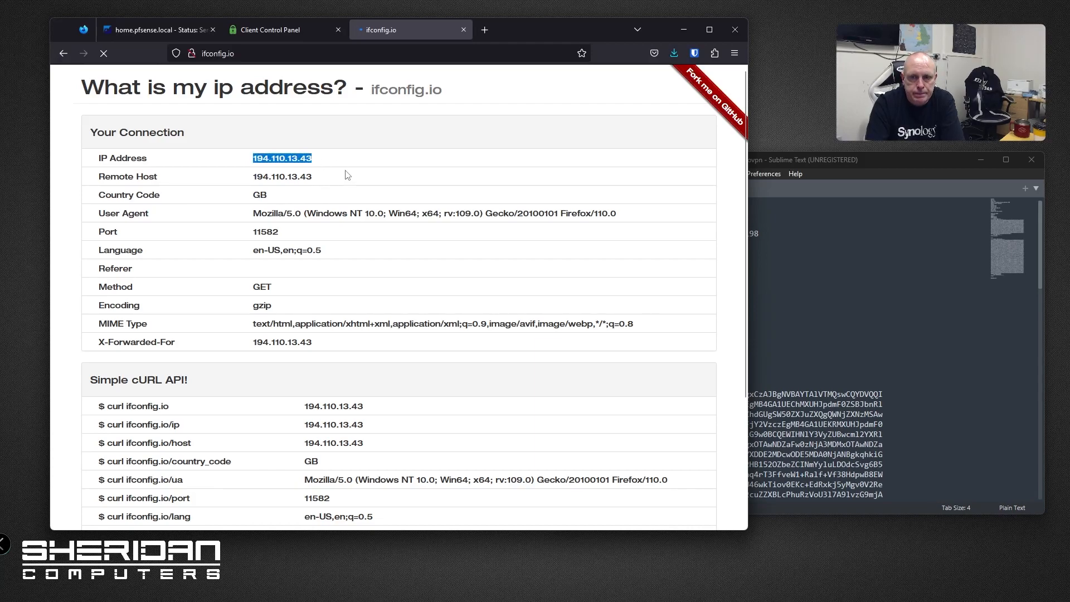
{"action": "scroll", "coordinate": [349, 176], "scroll_direction": "down", "scroll_amount": 3}
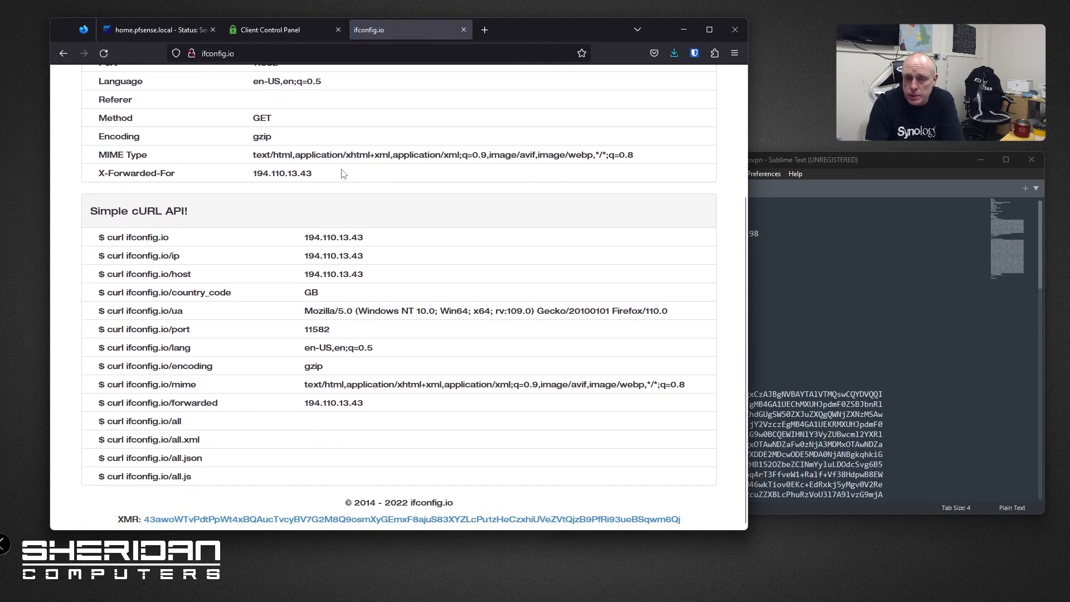
{"action": "scroll", "coordinate": [343, 174], "scroll_direction": "up", "scroll_amount": 3}
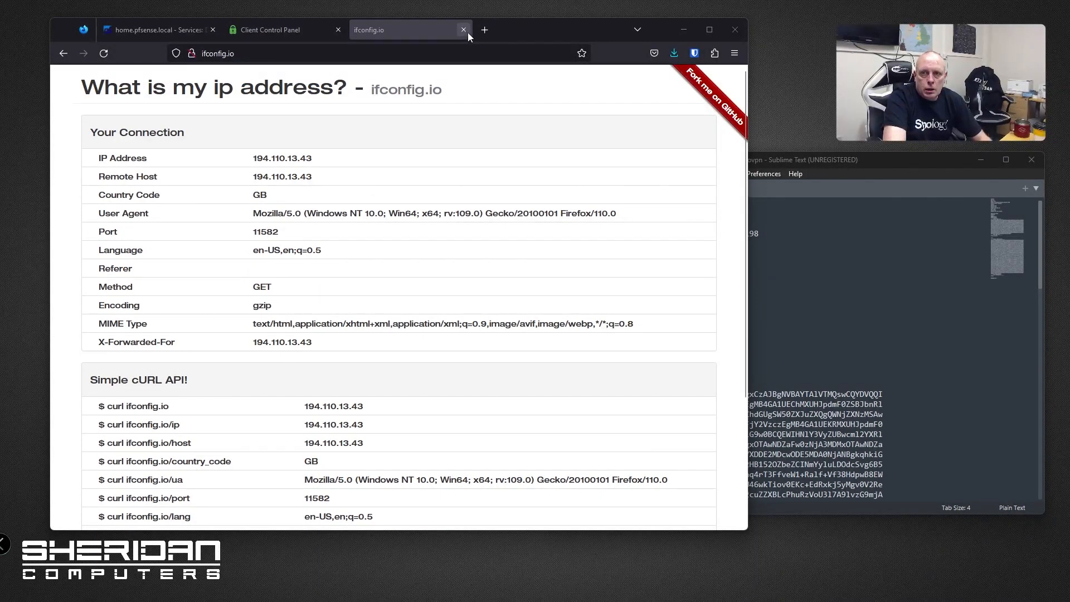
Step: Run an internet speed test at fast.com in a new browser tab and show its detailed latency and upload results
{"action": "key", "text": "ctrl+t"}
{"action": "type", "text": "fast.com"}
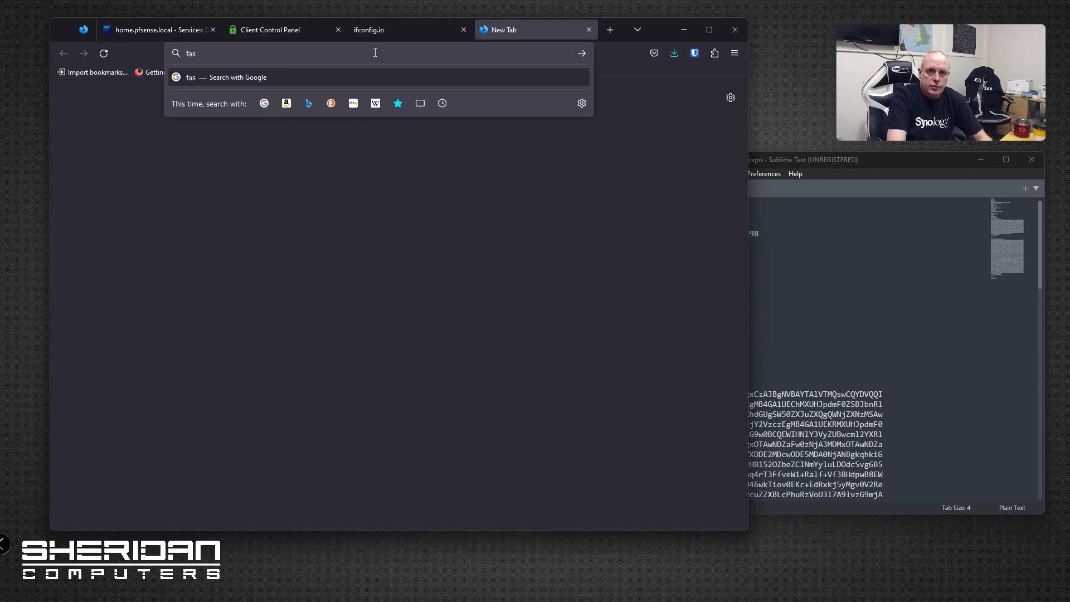
{"action": "key", "text": "Return"}
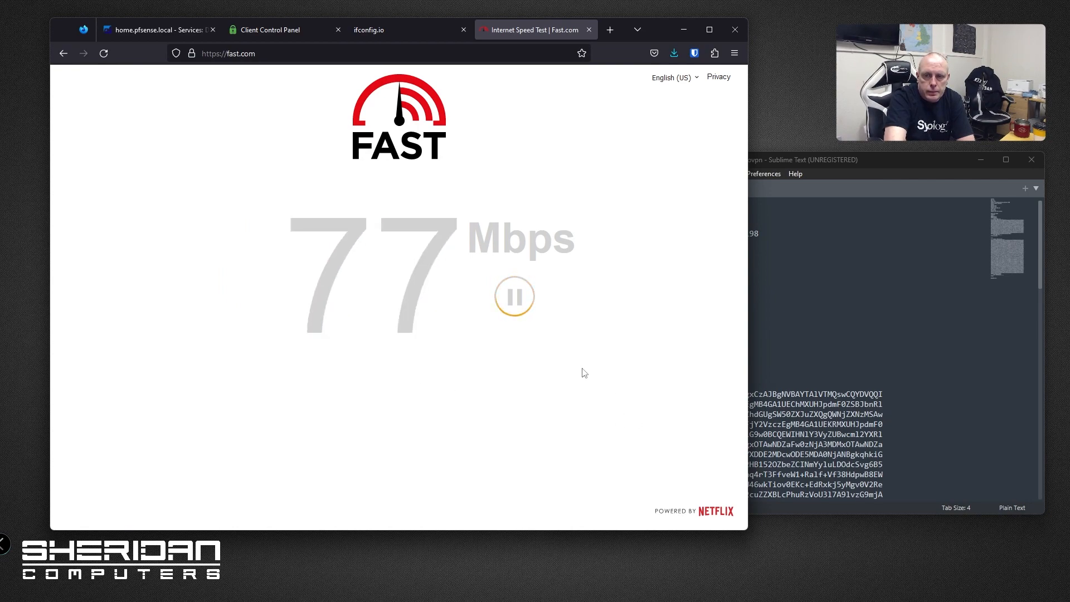
{"action": "left_click", "coordinate": [422, 406]}
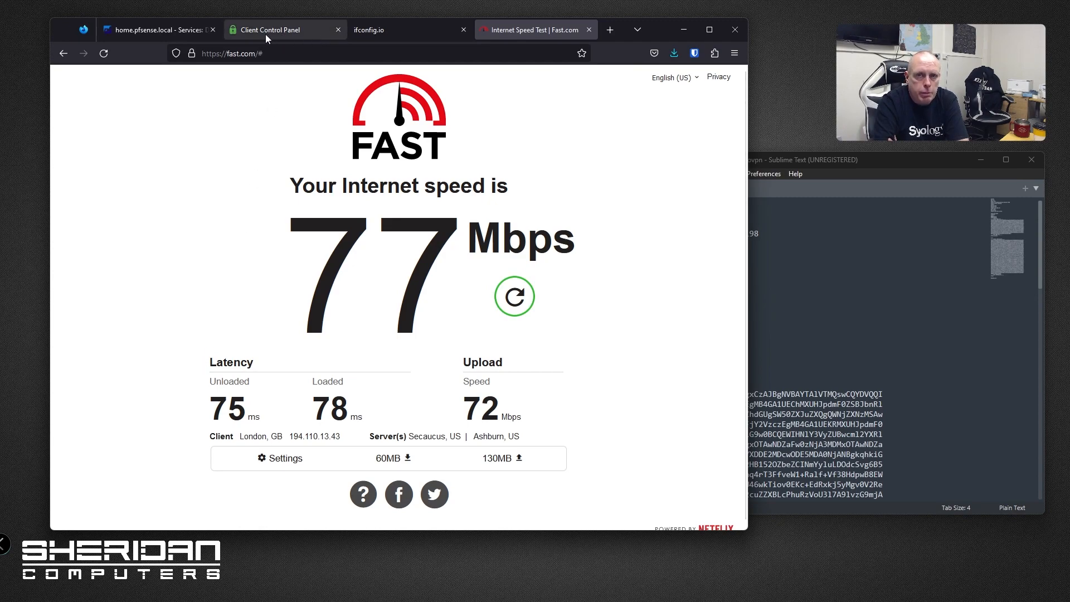
Step: Return to pfSense, start a new firewall rule at the beginning of the WAN interface's list and set its action to Block
{"action": "left_click", "coordinate": [192, 37]}
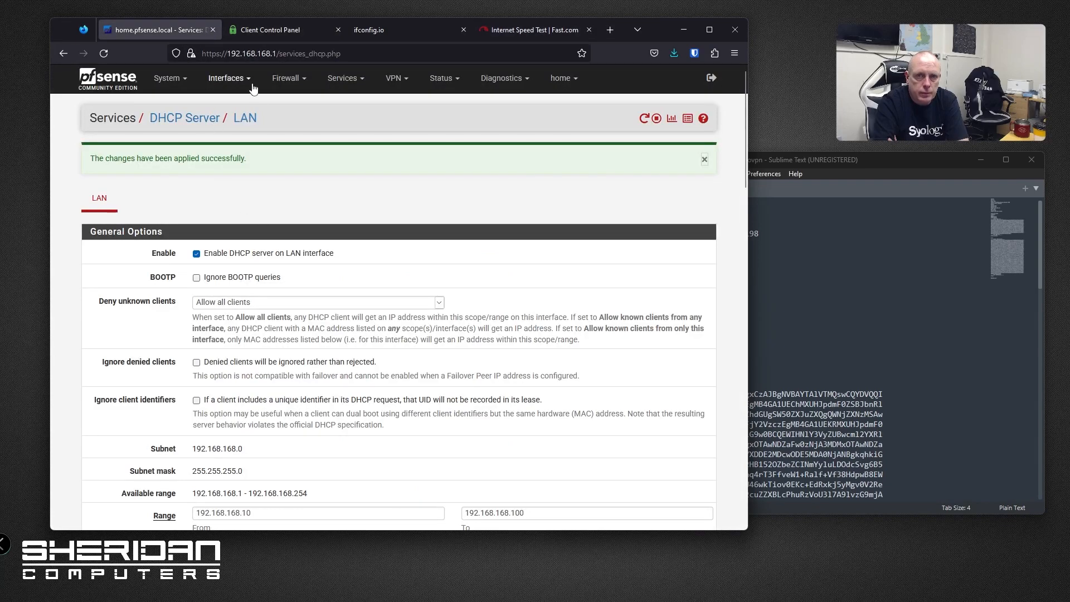
{"action": "left_click", "coordinate": [234, 84]}
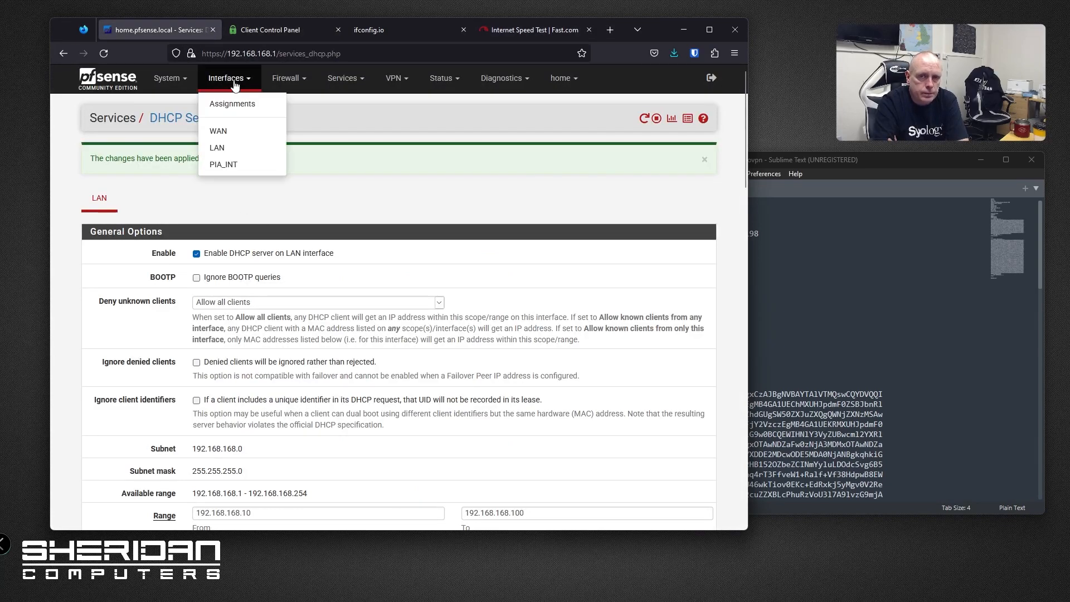
{"action": "left_click", "coordinate": [302, 83]}
{"action": "left_click", "coordinate": [311, 140]}
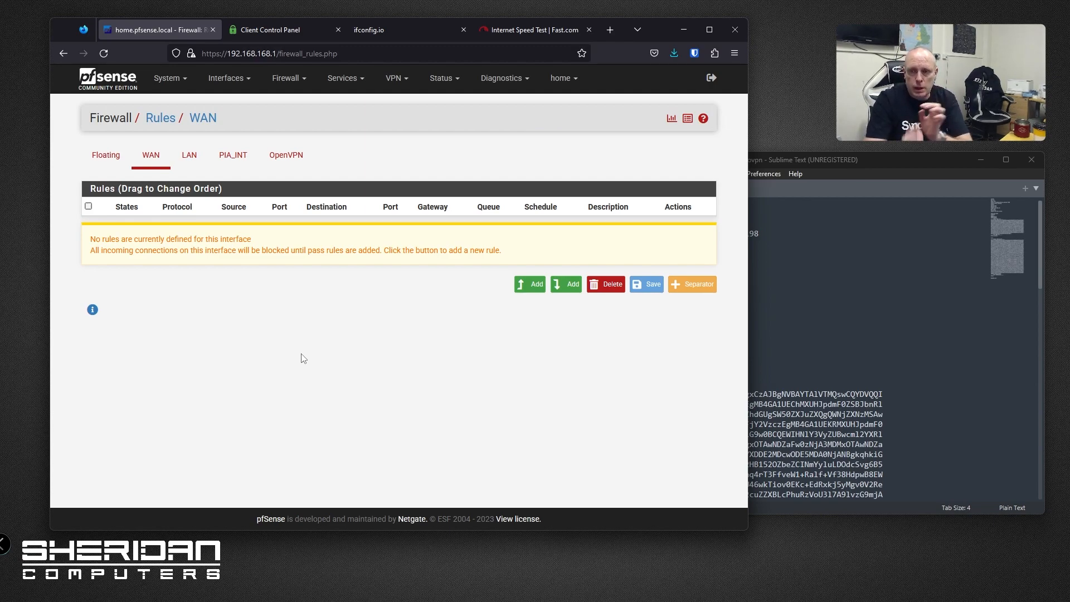
{"action": "left_click", "coordinate": [534, 291]}
{"action": "left_click", "coordinate": [274, 177]}
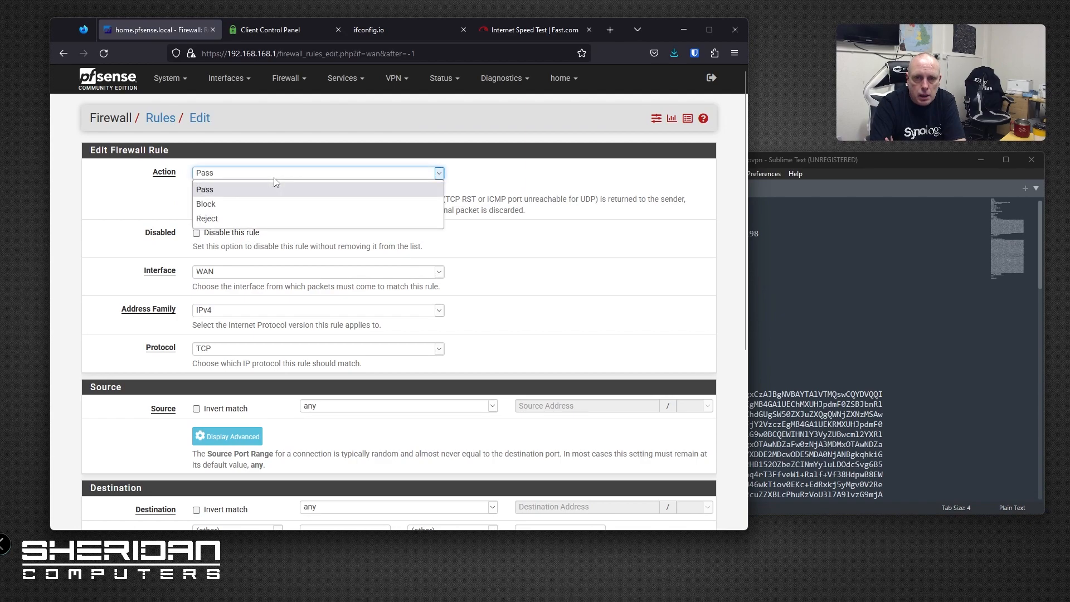
{"action": "left_click", "coordinate": [277, 205]}
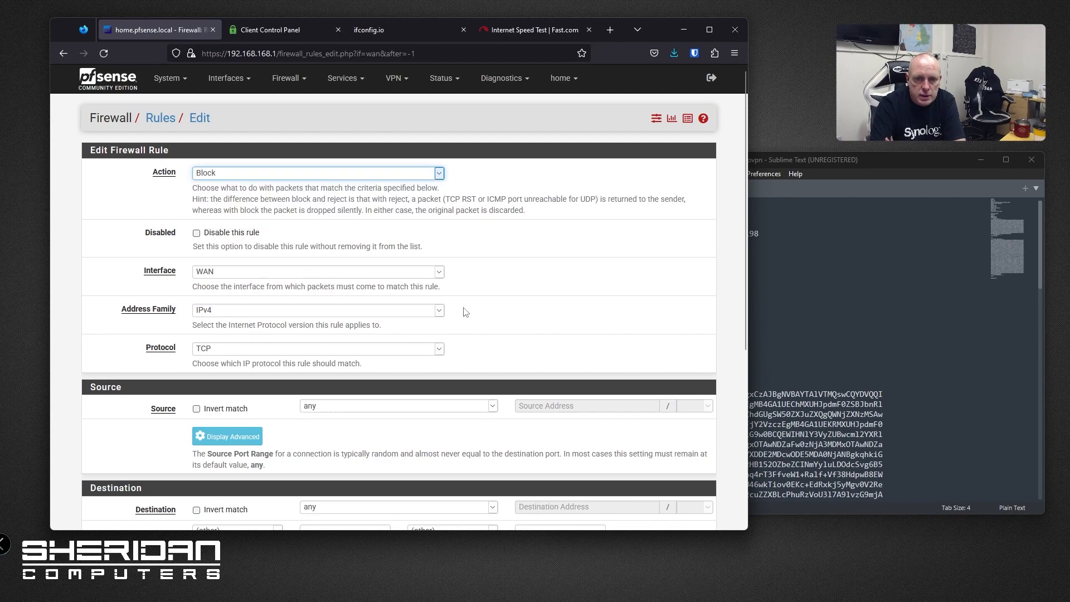
Step: Set the block rule's protocol to Any and its source to the single host or alias VPN_OUT_ENDPOINTS
{"action": "scroll", "coordinate": [471, 313], "scroll_direction": "down", "scroll_amount": 2}
{"action": "left_click", "coordinate": [438, 292]}
{"action": "left_click", "coordinate": [419, 308]}
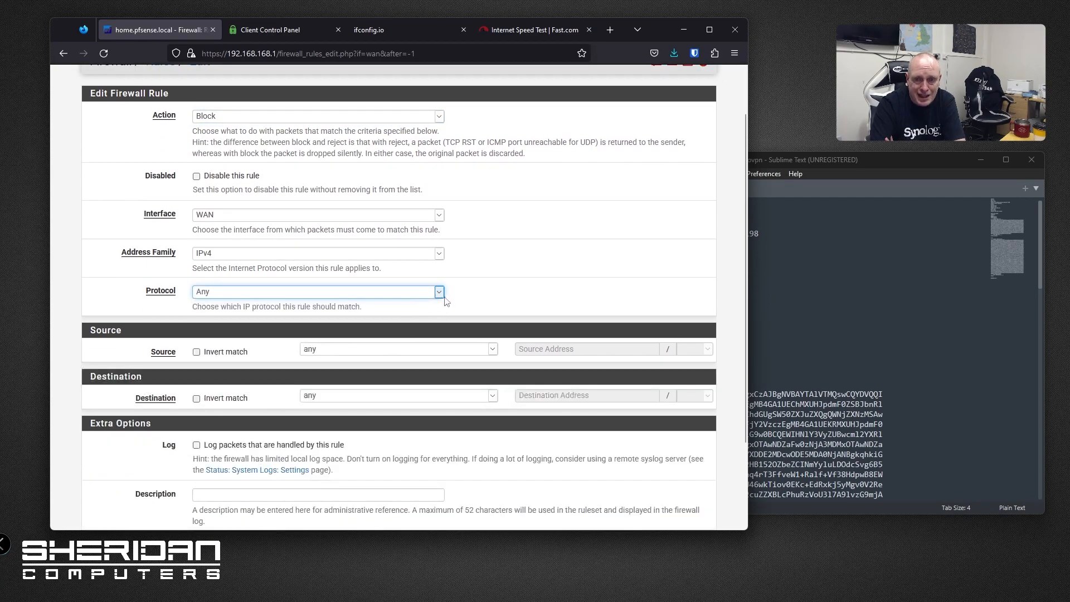
{"action": "scroll", "coordinate": [234, 256], "scroll_direction": "down", "scroll_amount": 2}
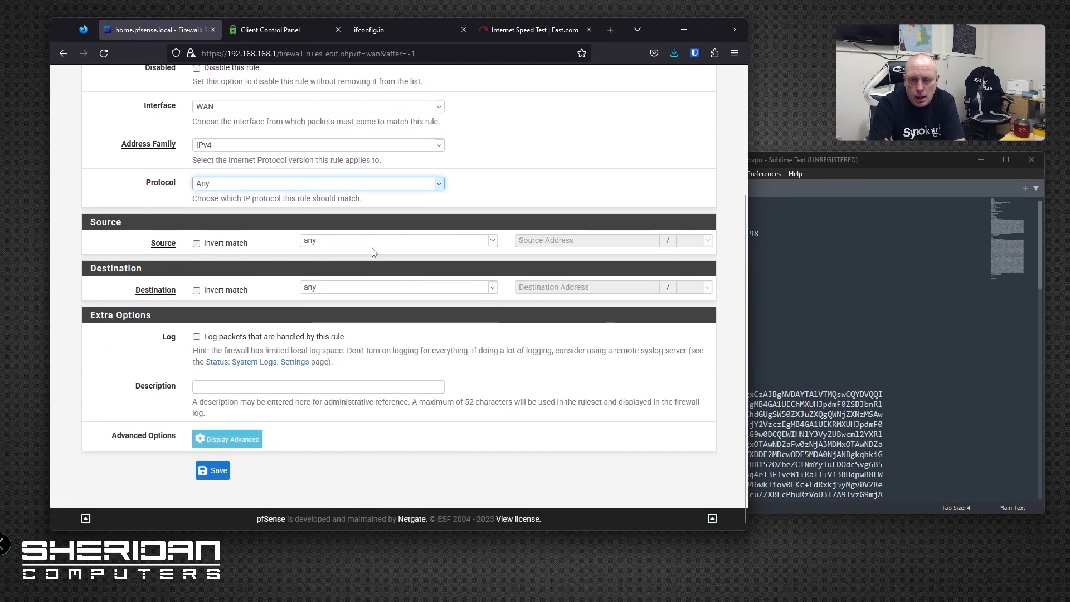
{"action": "left_click", "coordinate": [321, 244]}
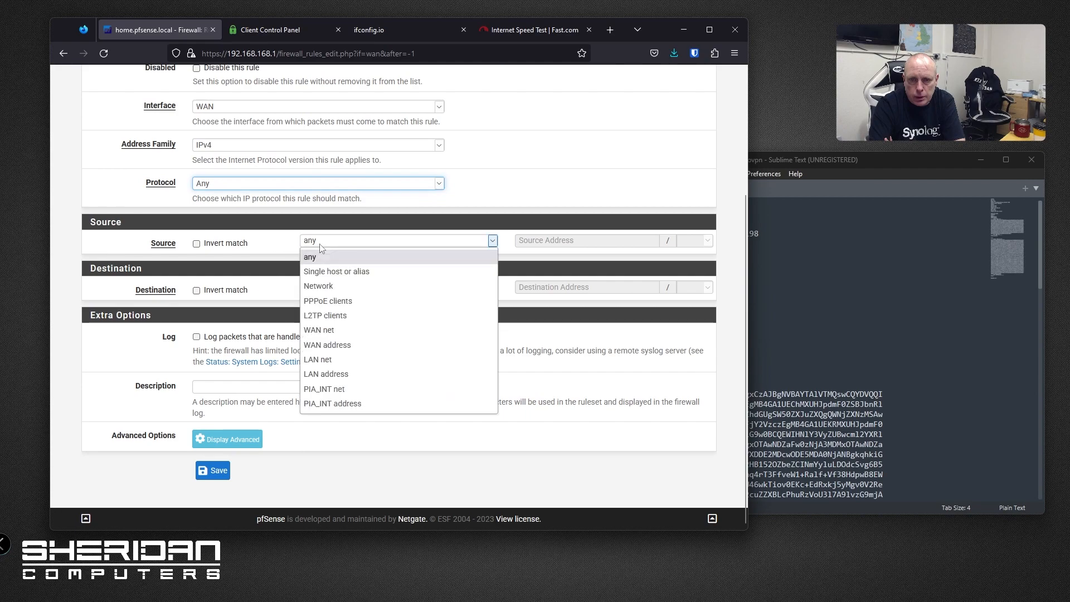
{"action": "left_click", "coordinate": [336, 271]}
{"action": "left_click", "coordinate": [538, 240]}
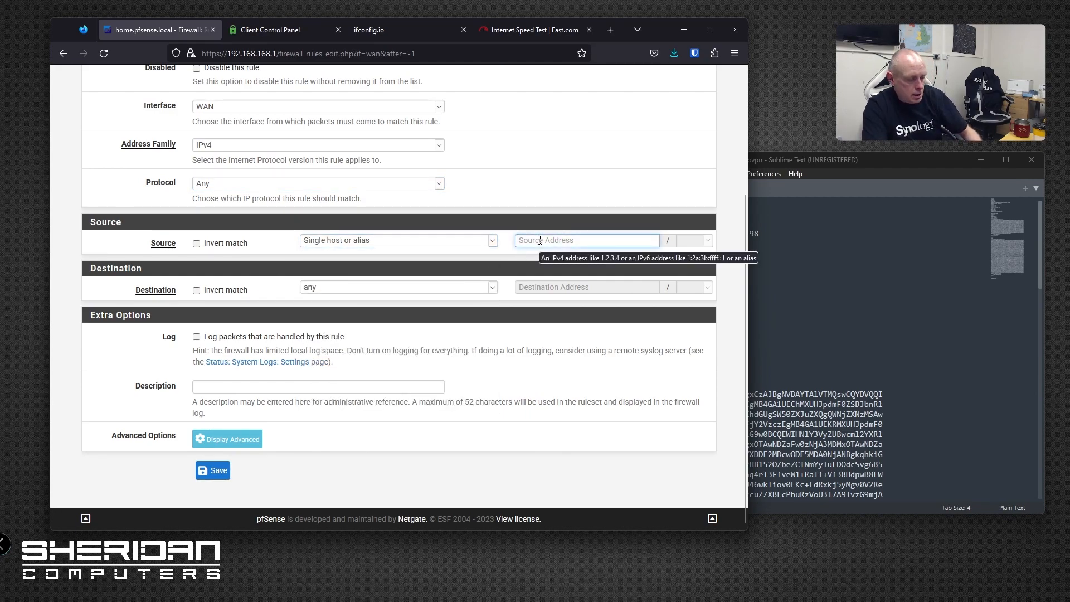
{"action": "type", "text": "vpn"}
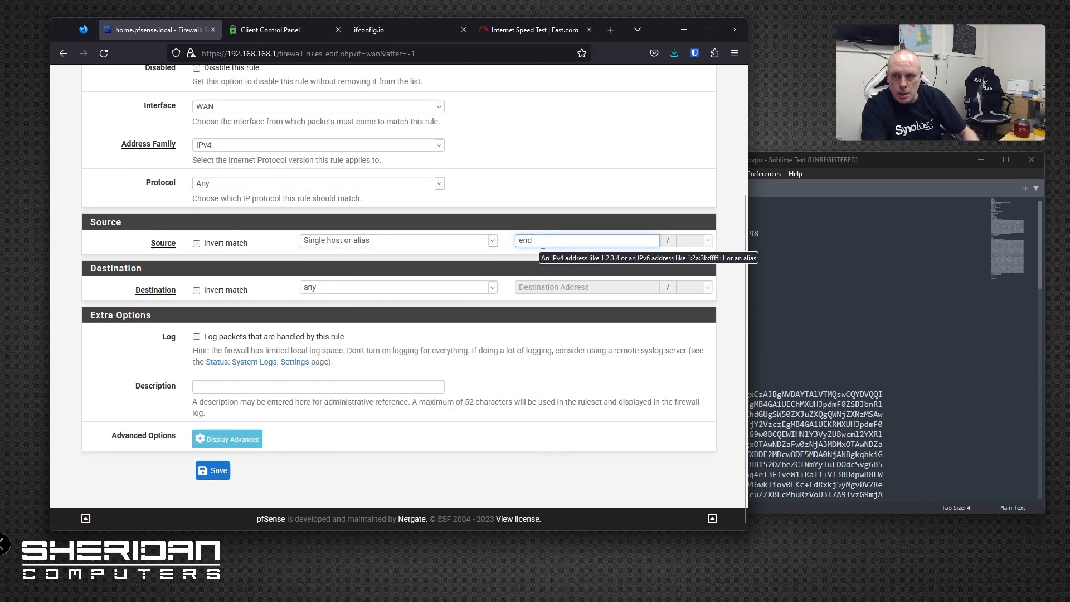
{"action": "left_click", "coordinate": [567, 264]}
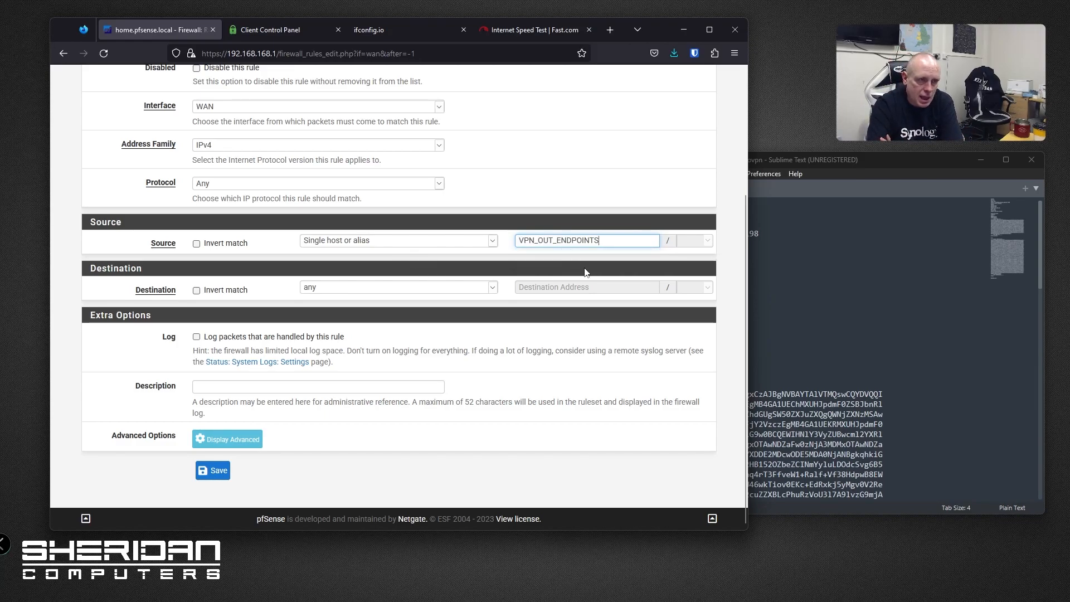
Step: Show the rule's advanced options and make it match packets tagged PIA
{"action": "left_click", "coordinate": [254, 441]}
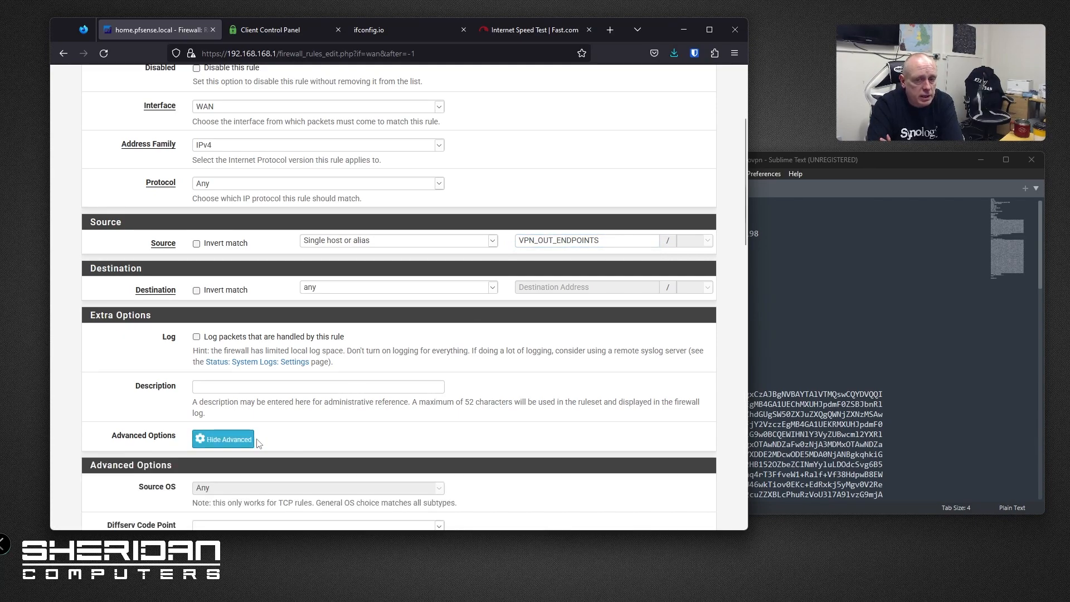
{"action": "scroll", "coordinate": [305, 390], "scroll_direction": "down", "scroll_amount": 4}
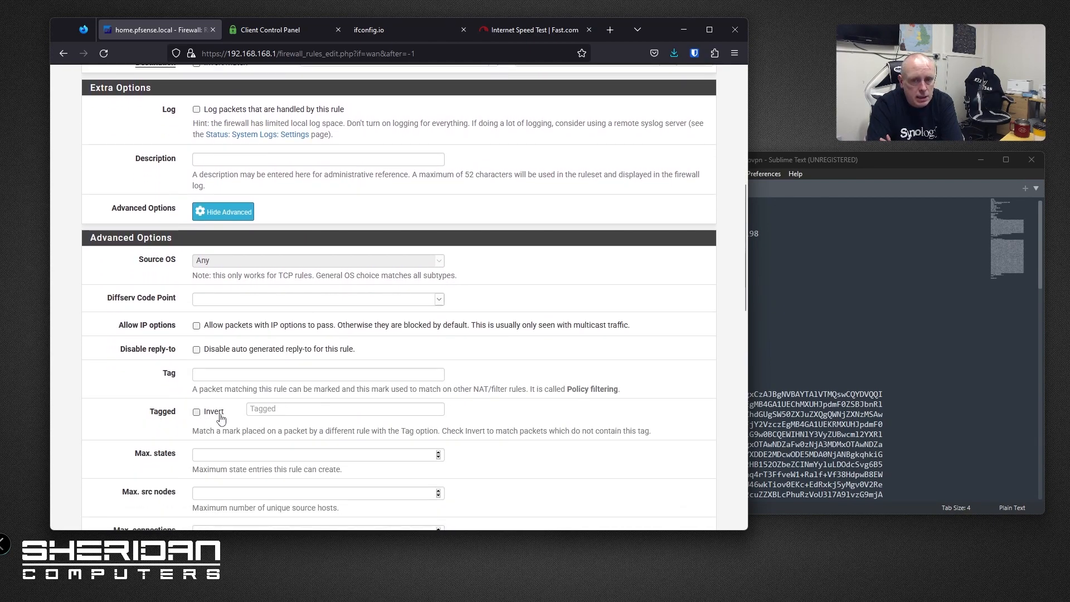
{"action": "left_click", "coordinate": [270, 410]}
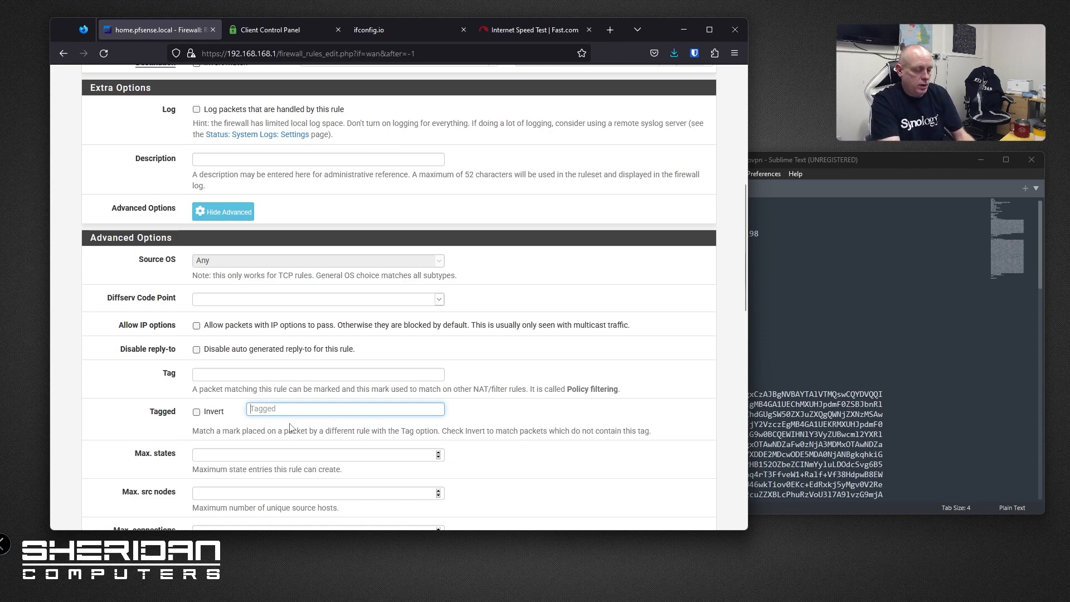
{"action": "type", "text": "PIA"}
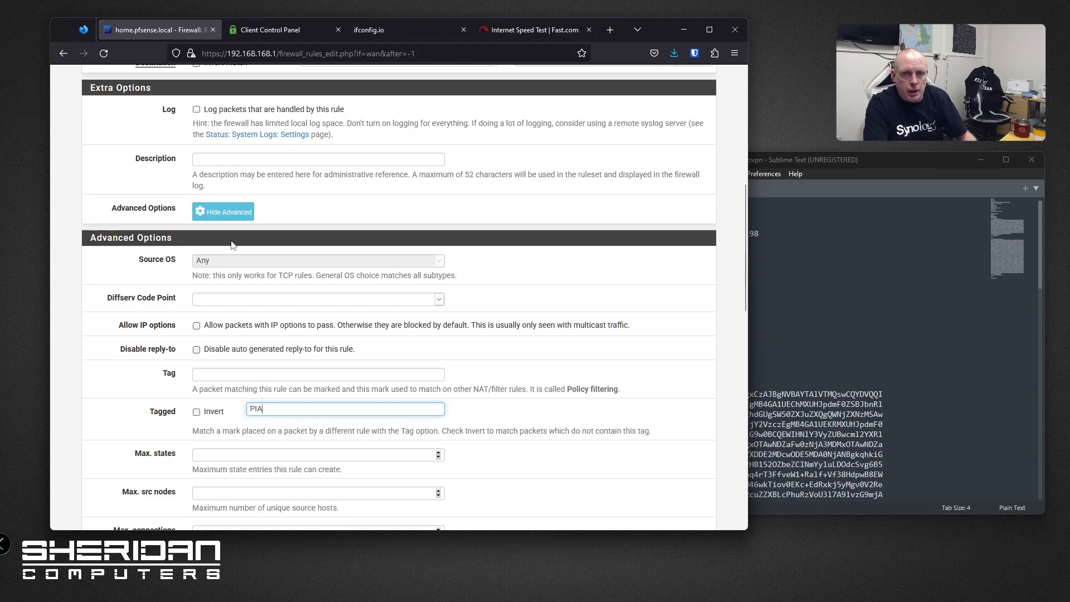
Step: Describe the rule as "Block traffic destined for VPN", save it and apply the firewall changes
{"action": "left_click", "coordinate": [245, 160]}
{"action": "type", "text": "Block "}
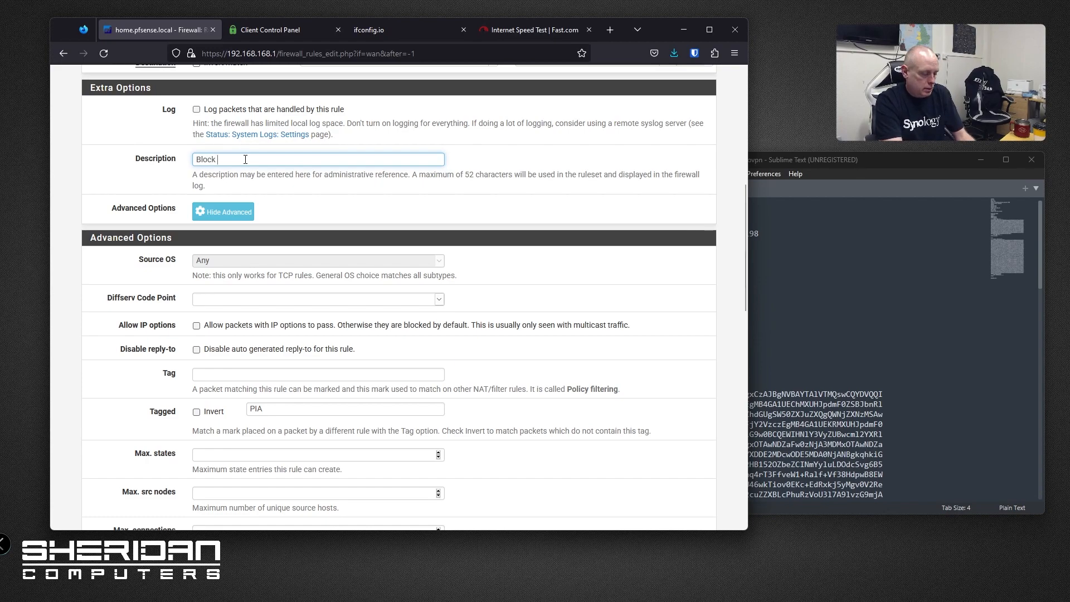
{"action": "type", "text": "traffic destinted for VPN"}
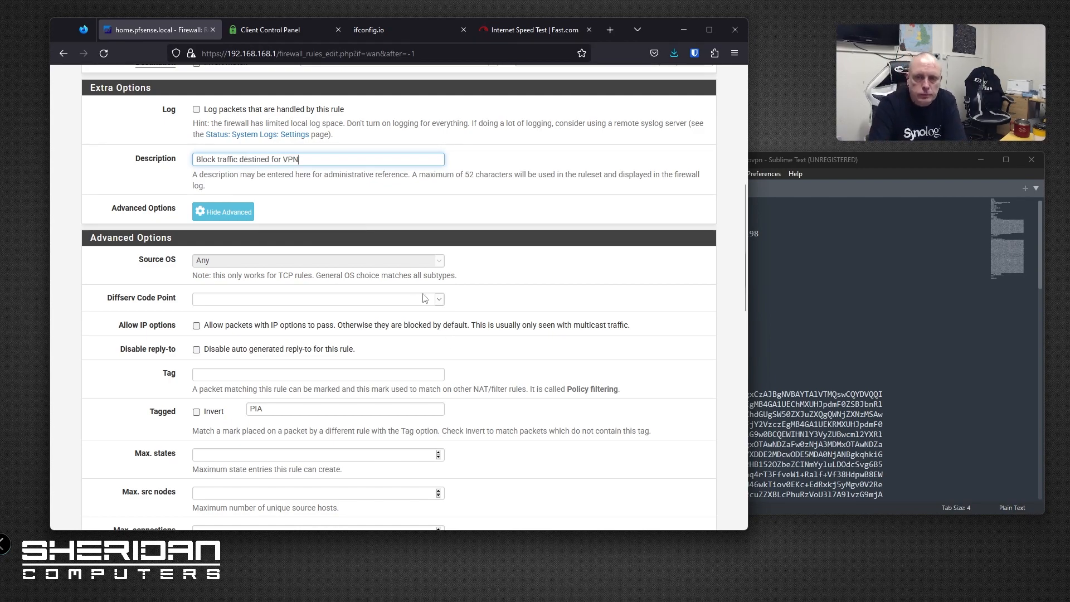
{"action": "scroll", "coordinate": [436, 359], "scroll_direction": "down", "scroll_amount": 6}
{"action": "scroll", "coordinate": [436, 359], "scroll_direction": "down", "scroll_amount": 5}
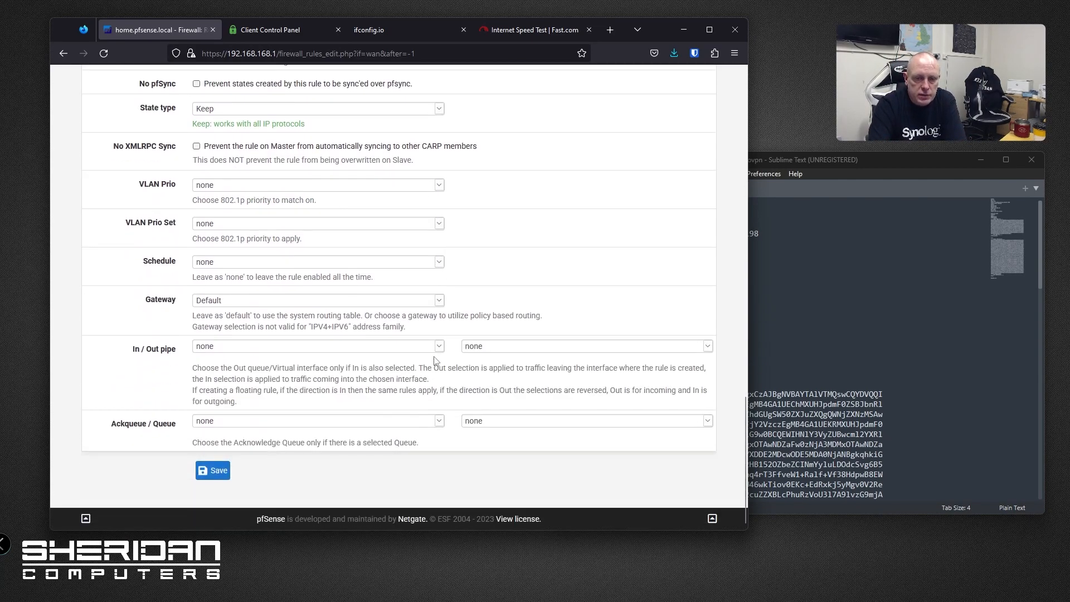
{"action": "left_click", "coordinate": [219, 474]}
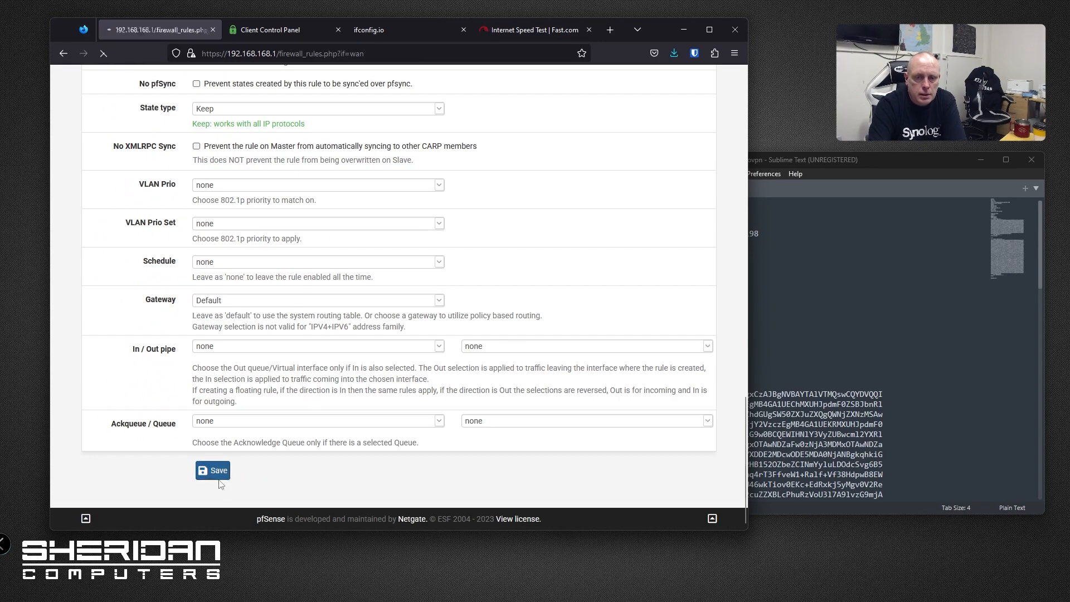
{"action": "left_click", "coordinate": [661, 164]}
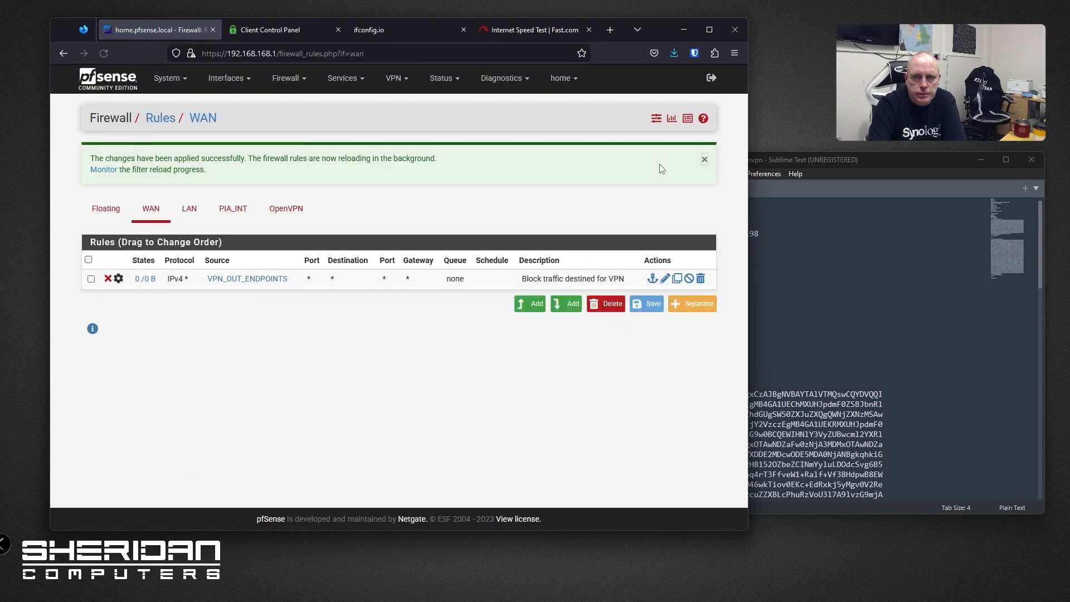
{"action": "mouse_move", "coordinate": [142, 279]}
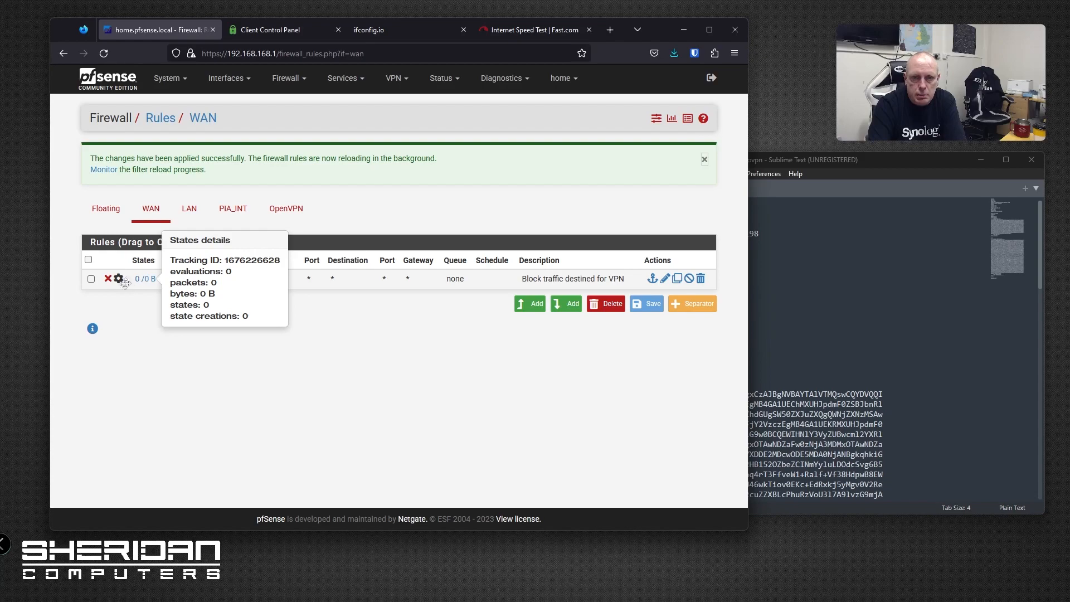
{"action": "mouse_move", "coordinate": [242, 282]}
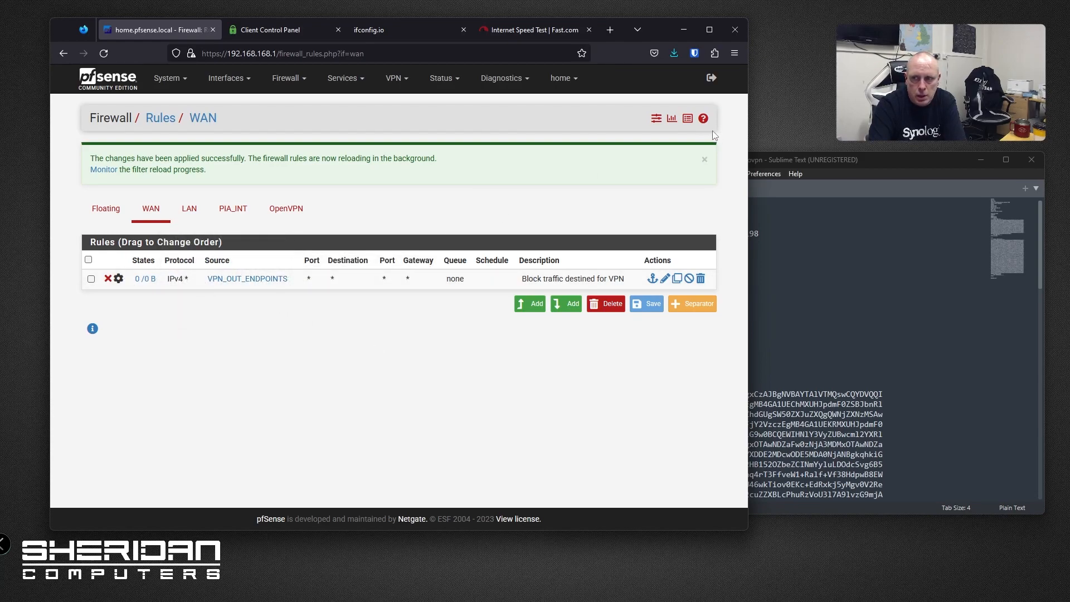
Step: Open the PIA-VPN-CLIENT OpenVPN client for editing and try to disable it and save
{"action": "left_click", "coordinate": [396, 82]}
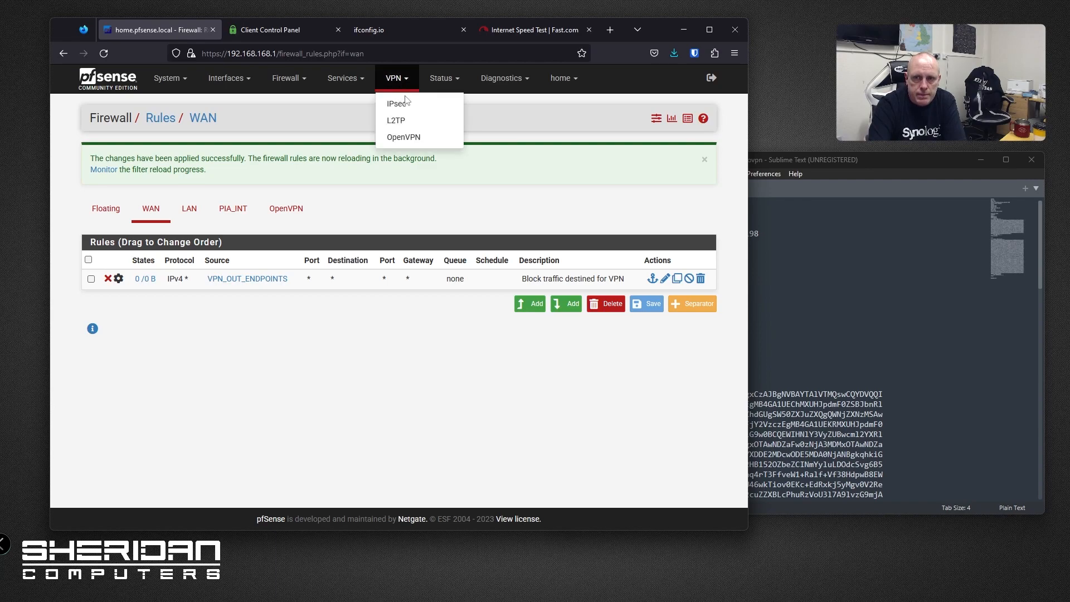
{"action": "left_click", "coordinate": [415, 143]}
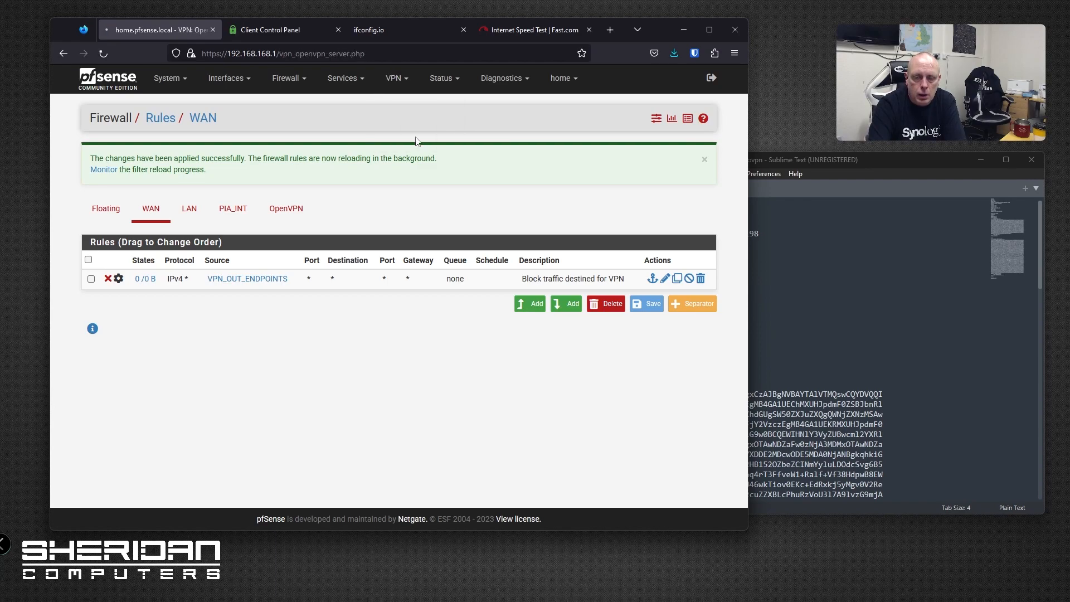
{"action": "left_click", "coordinate": [164, 158]}
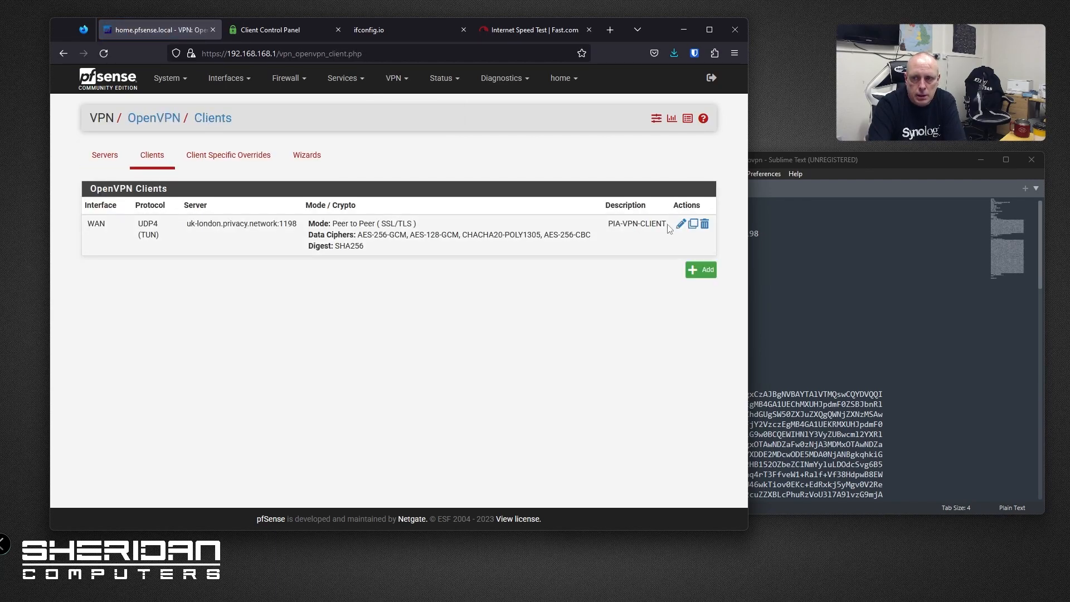
{"action": "left_click", "coordinate": [682, 224]}
{"action": "left_click", "coordinate": [196, 249]}
{"action": "scroll", "coordinate": [548, 303], "scroll_direction": "down", "scroll_amount": 7}
{"action": "scroll", "coordinate": [547, 302], "scroll_direction": "down", "scroll_amount": 20}
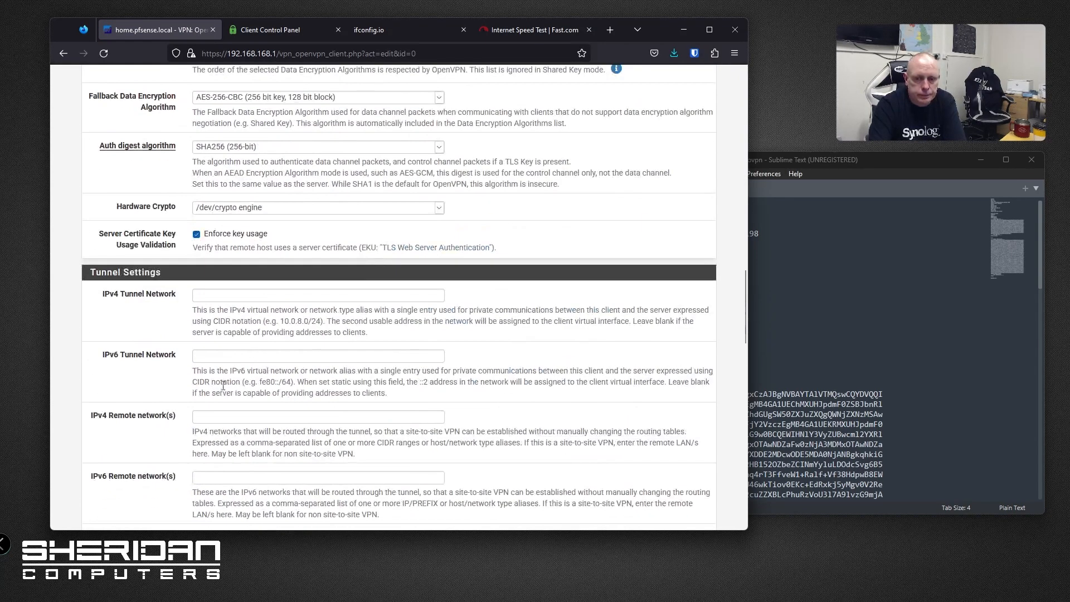
{"action": "scroll", "coordinate": [184, 426], "scroll_direction": "down", "scroll_amount": 10}
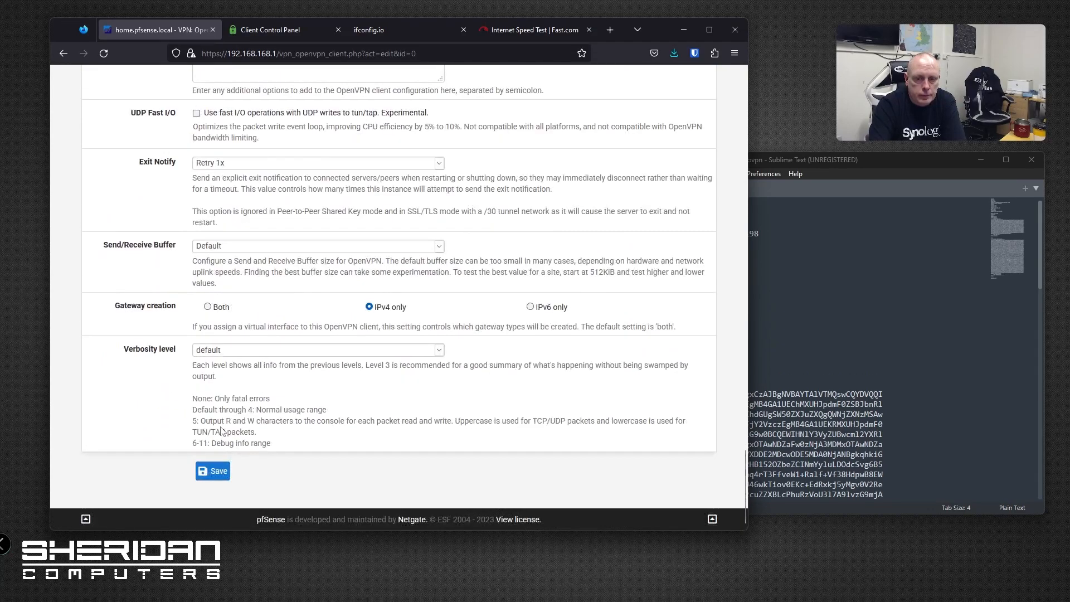
{"action": "left_click", "coordinate": [215, 473]}
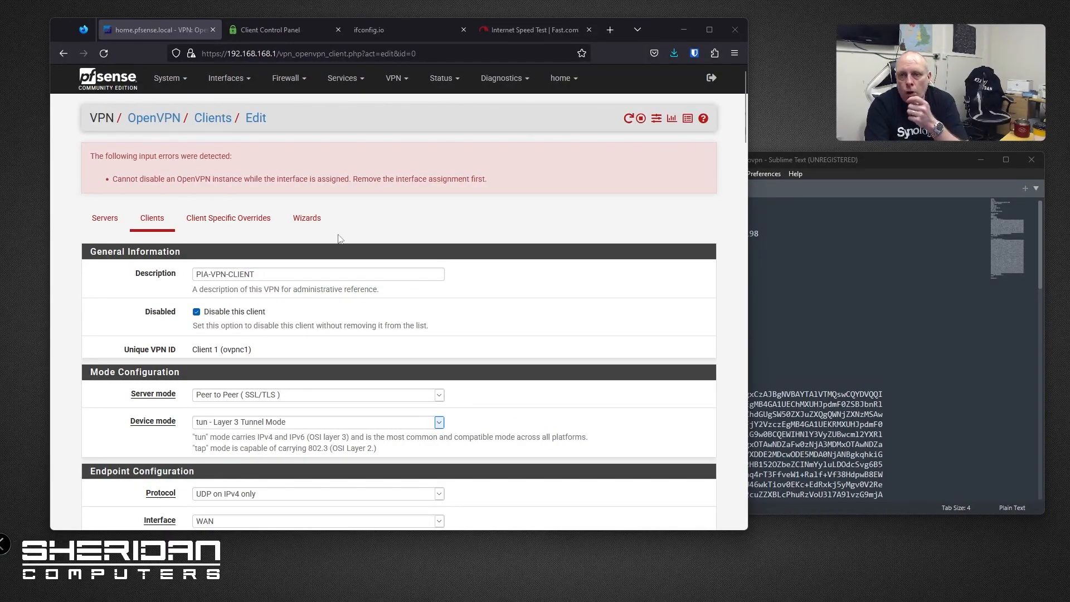
Step: Stop the OpenVPN client service PIA-VPN-CLIENT from the services status page
{"action": "left_click", "coordinate": [442, 79]}
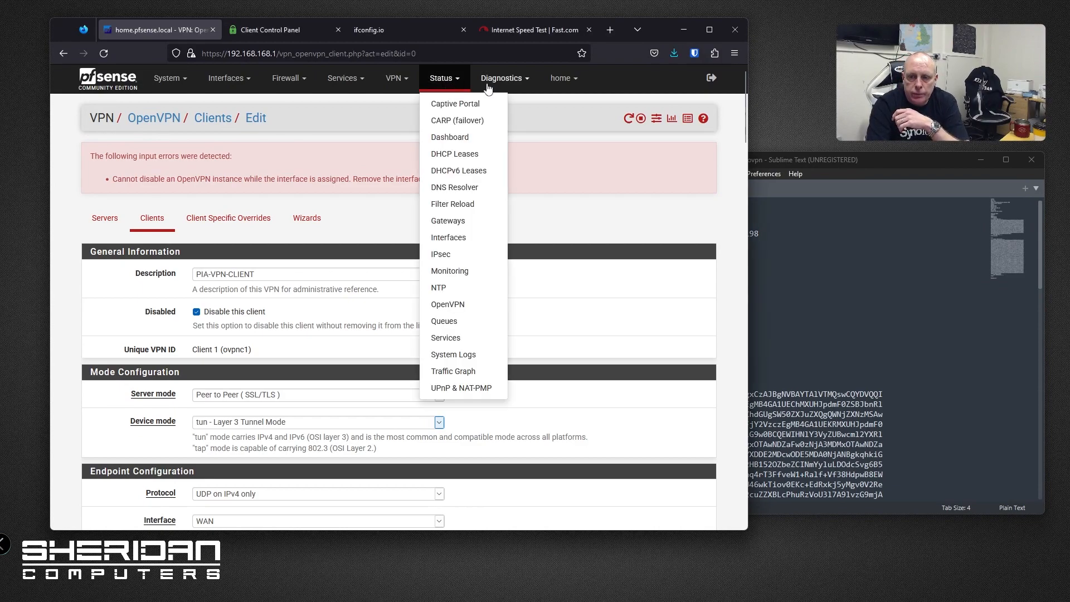
{"action": "left_click", "coordinate": [446, 338]}
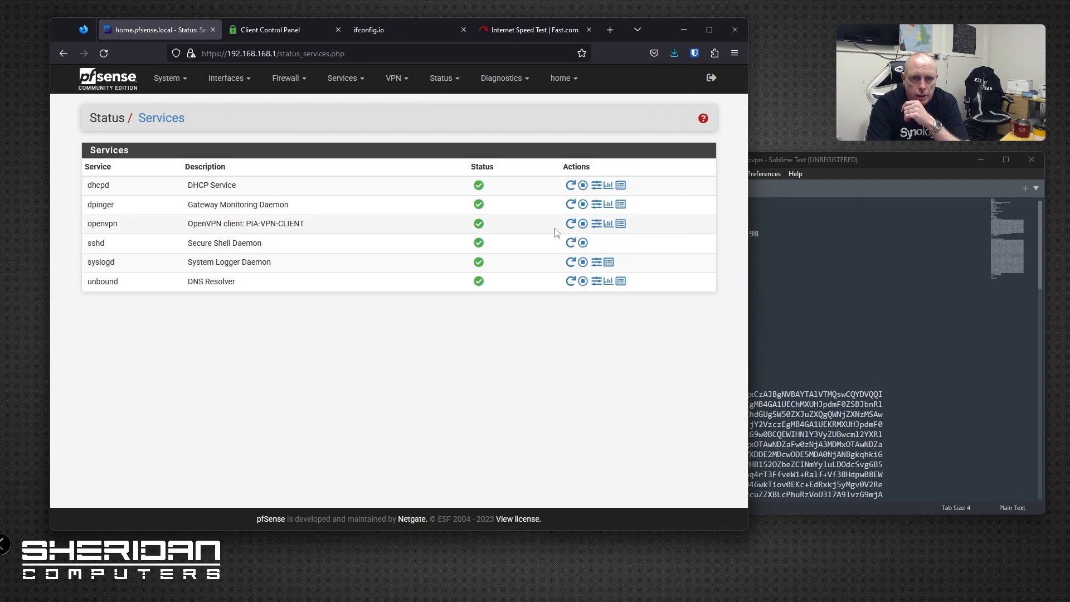
{"action": "left_click", "coordinate": [583, 226]}
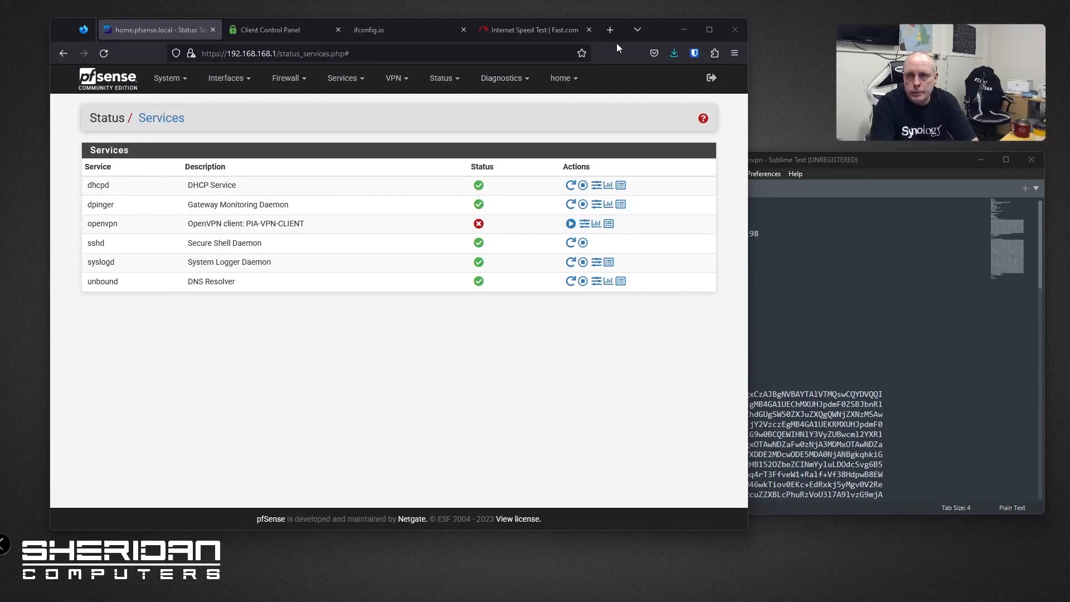
Step: Try to load google.com in a new browser tab to test internet access with the VPN stopped
{"action": "left_click", "coordinate": [610, 29]}
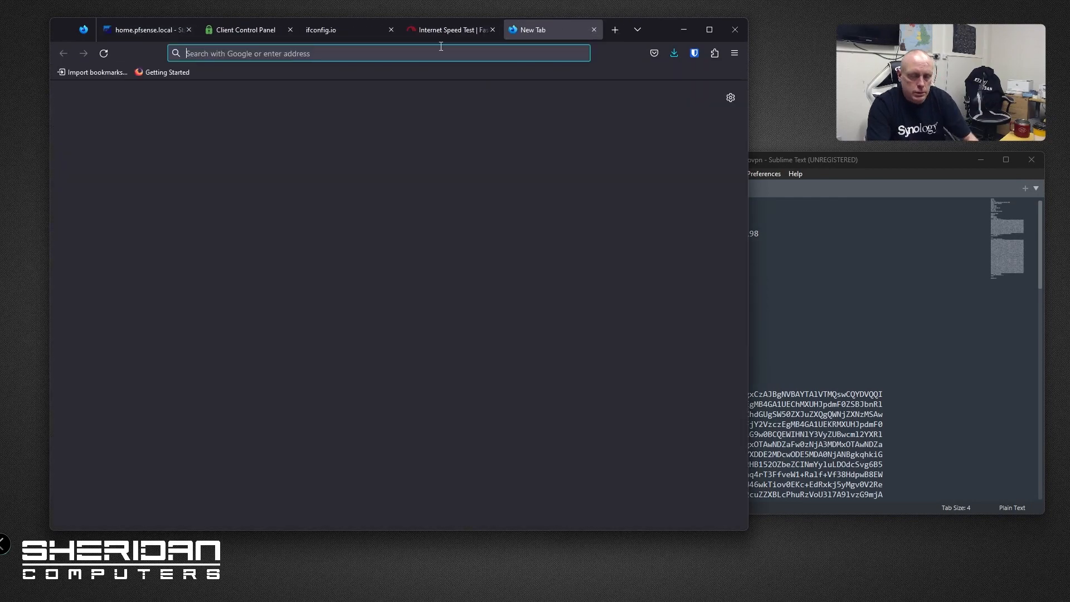
{"action": "type", "text": "google.com"}
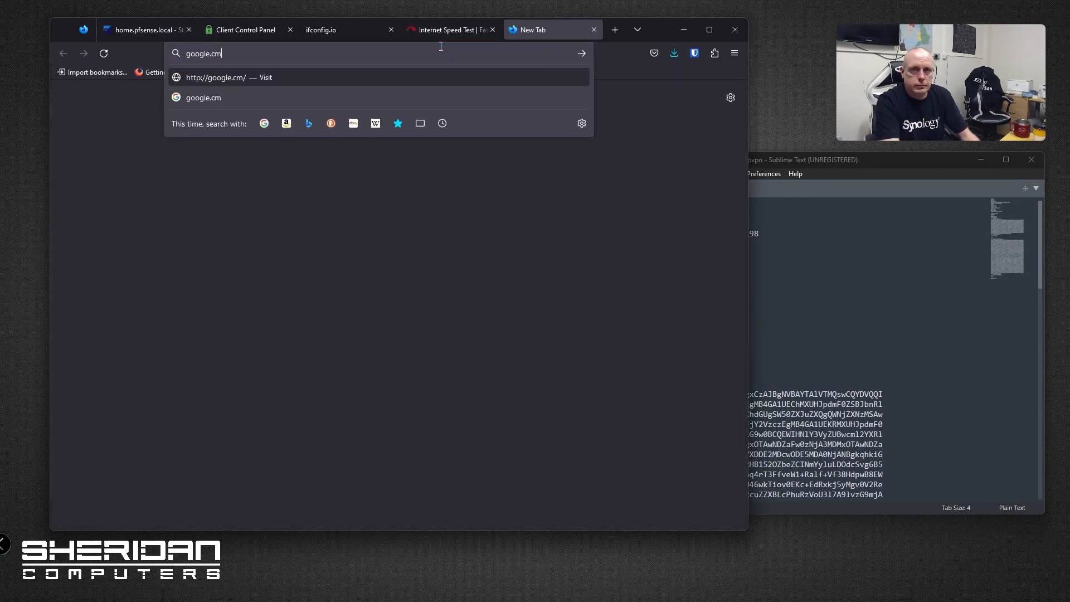
{"action": "key", "text": "Return"}
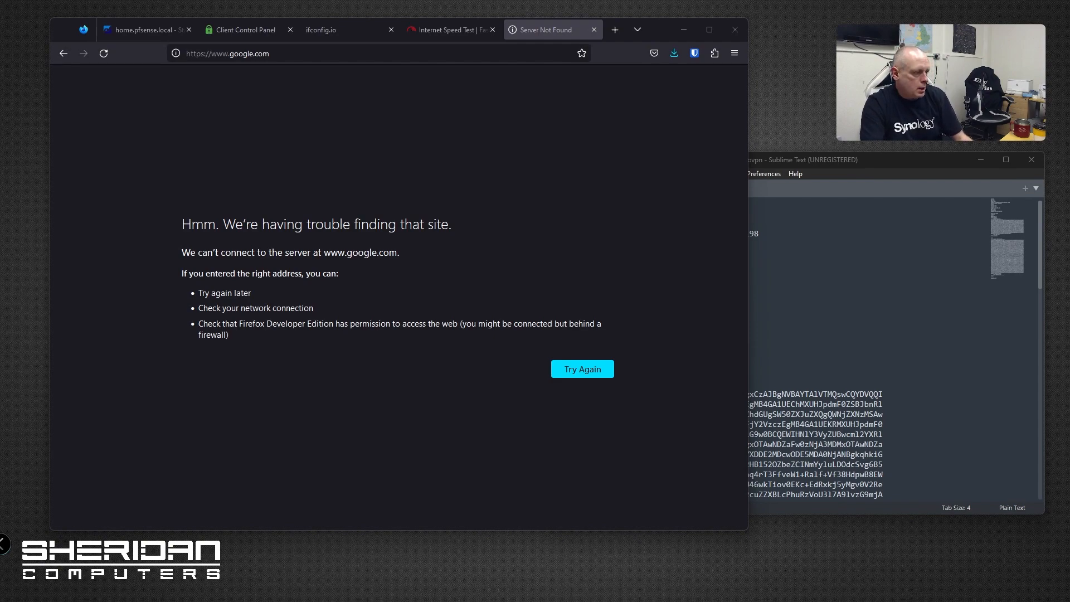
Step: Switch to the openvpn folder in File Explorer and open us_new_york.ovpn with Sublime Text just this once
{"action": "key", "text": "alt+Tab"}
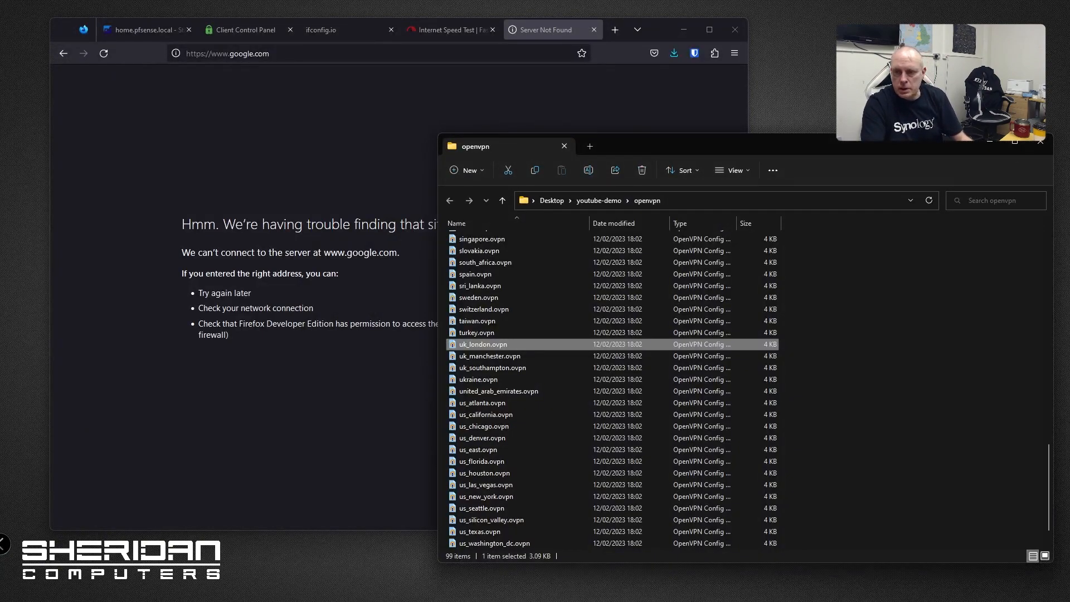
{"action": "scroll", "coordinate": [607, 409], "scroll_direction": "down", "scroll_amount": 1}
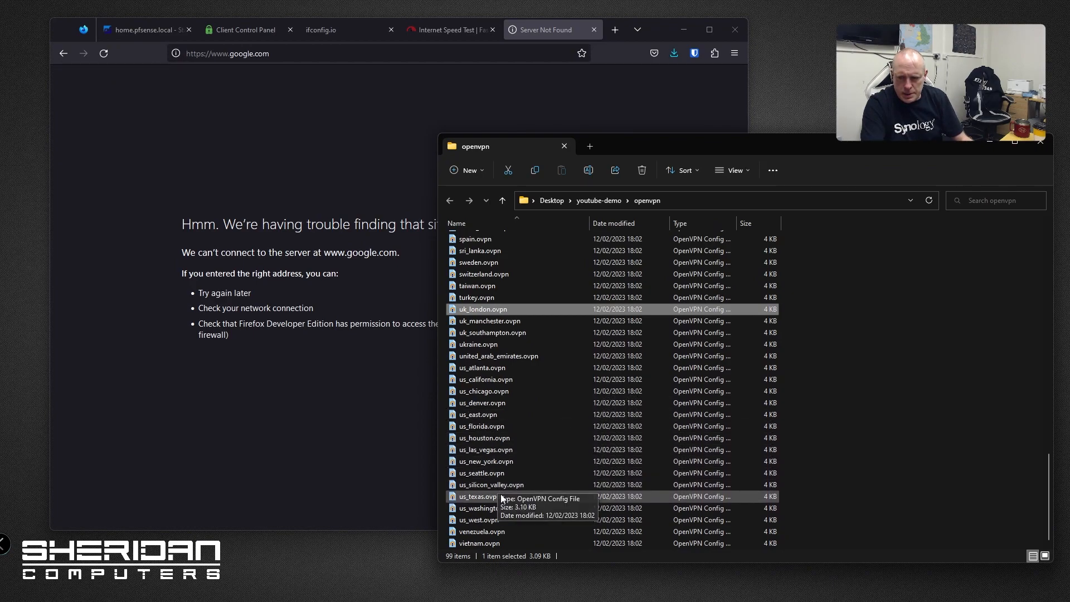
{"action": "right_click", "coordinate": [504, 464]}
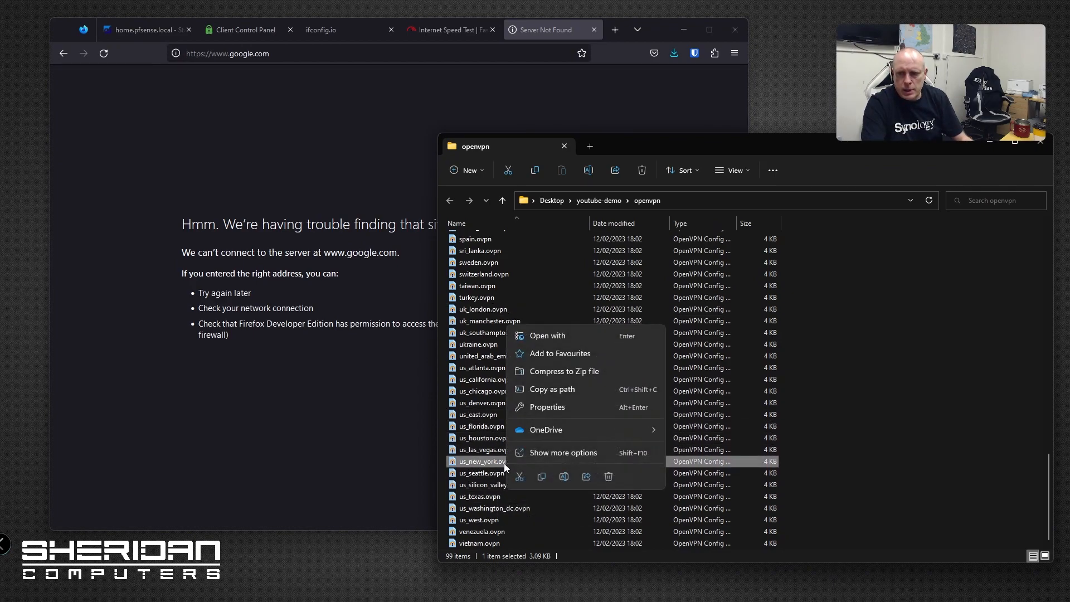
{"action": "left_click", "coordinate": [575, 337]}
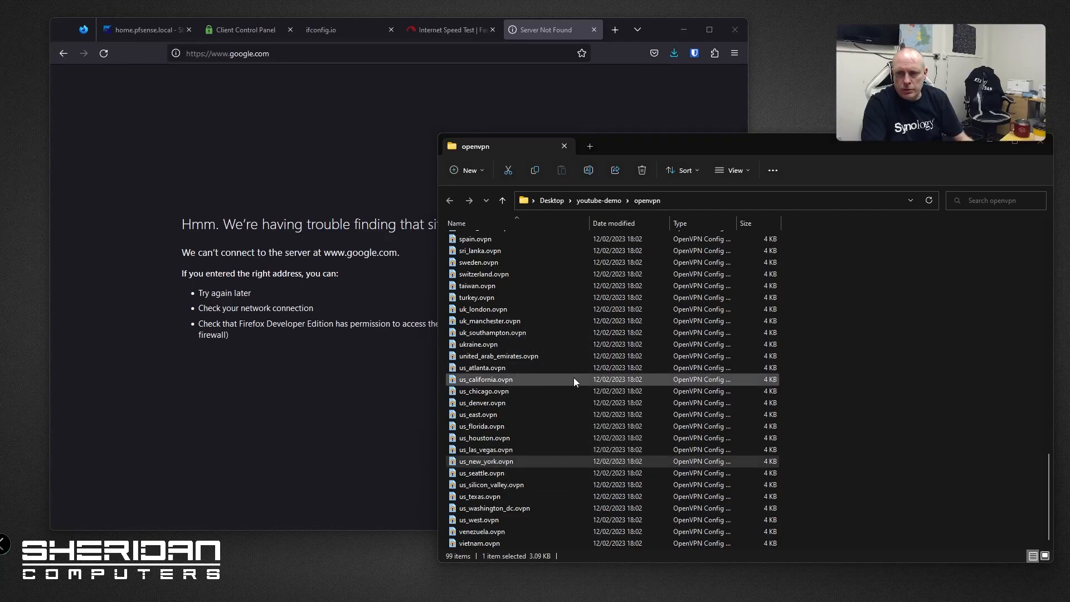
{"action": "scroll", "coordinate": [529, 338], "scroll_direction": "up", "scroll_amount": 2}
{"action": "scroll", "coordinate": [516, 307], "scroll_direction": "down", "scroll_amount": 3}
{"action": "left_click", "coordinate": [496, 268]}
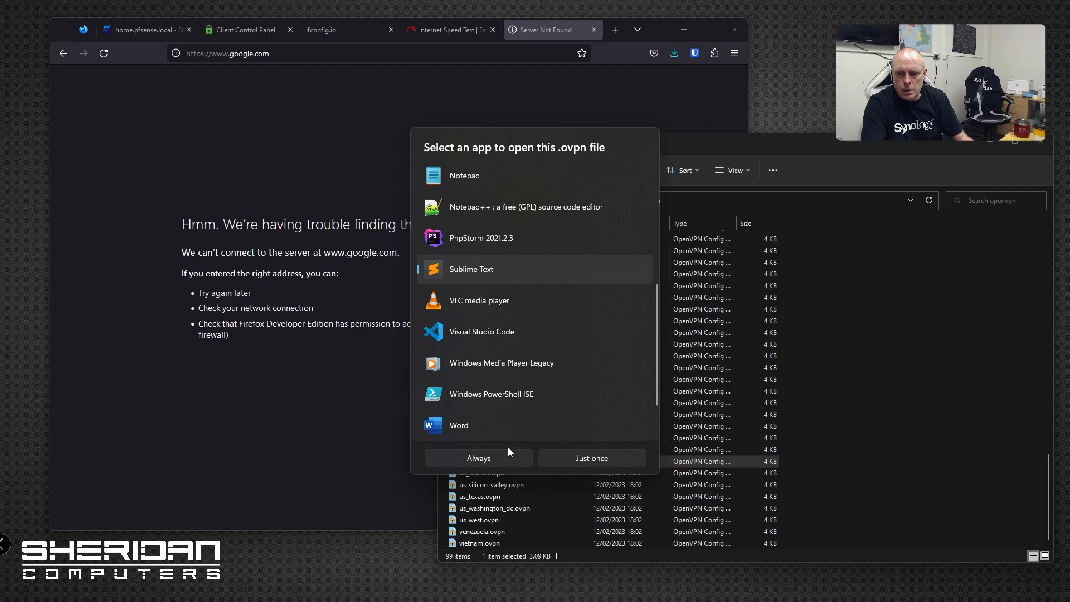
{"action": "left_click", "coordinate": [574, 456]}
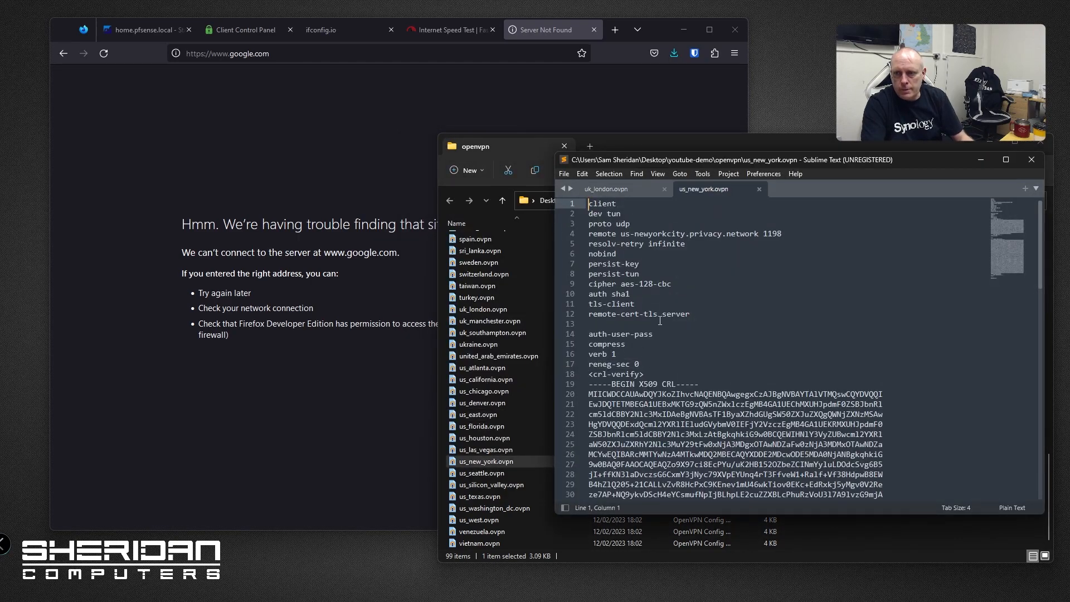
Step: Copy the server hostname us-newyorkcity.privacy.network from us_new_york.ovpn and switch back to pfSense in the browser
{"action": "left_click_drag", "start_coordinate": [620, 235], "coordinate": [756, 234]}
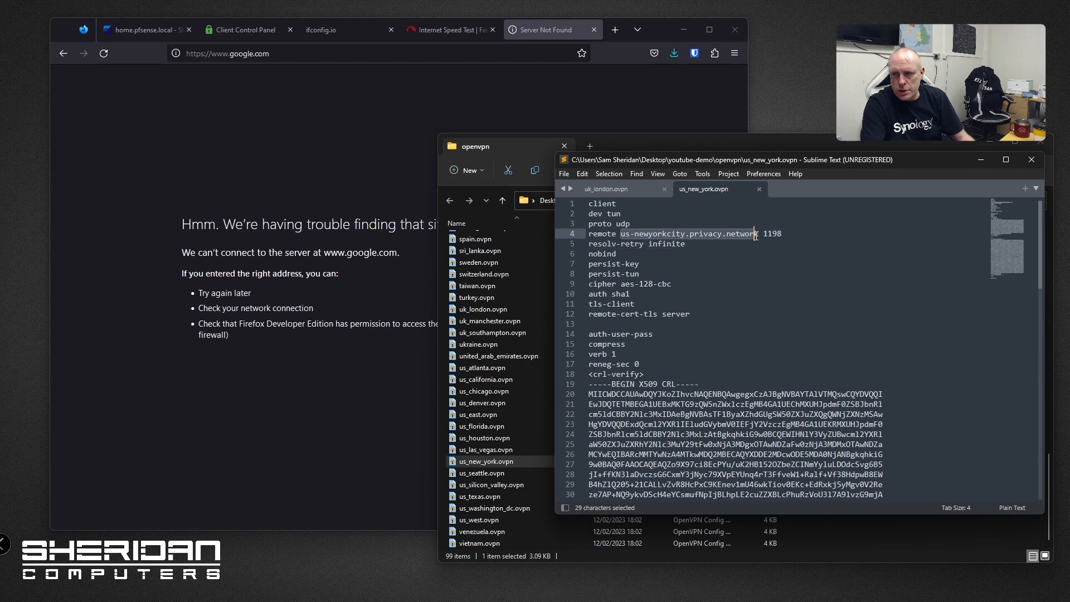
{"action": "key", "text": "ctrl+c"}
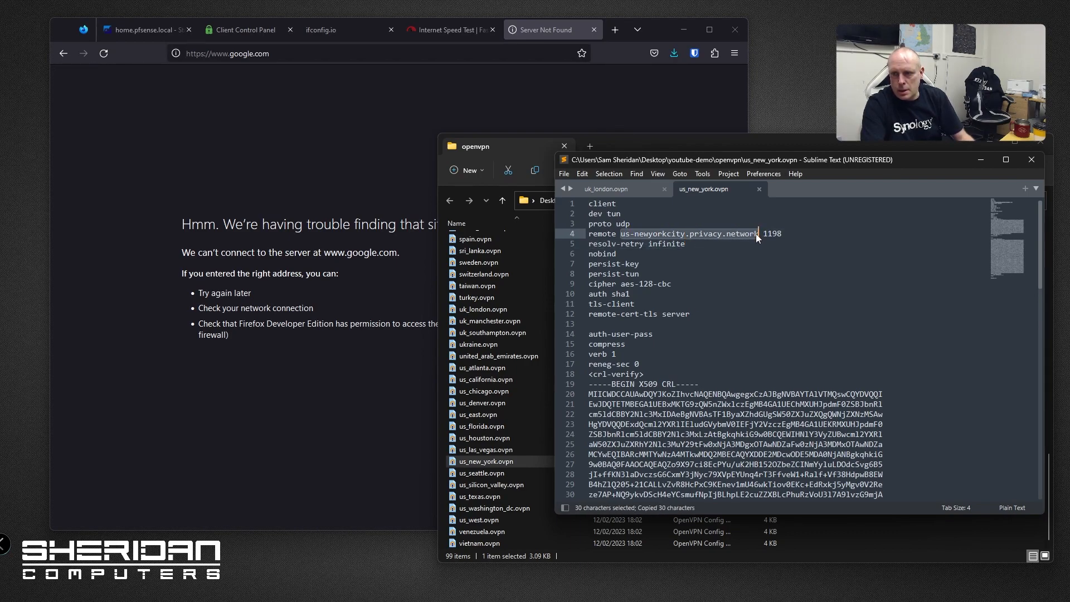
{"action": "left_click", "coordinate": [222, 31]}
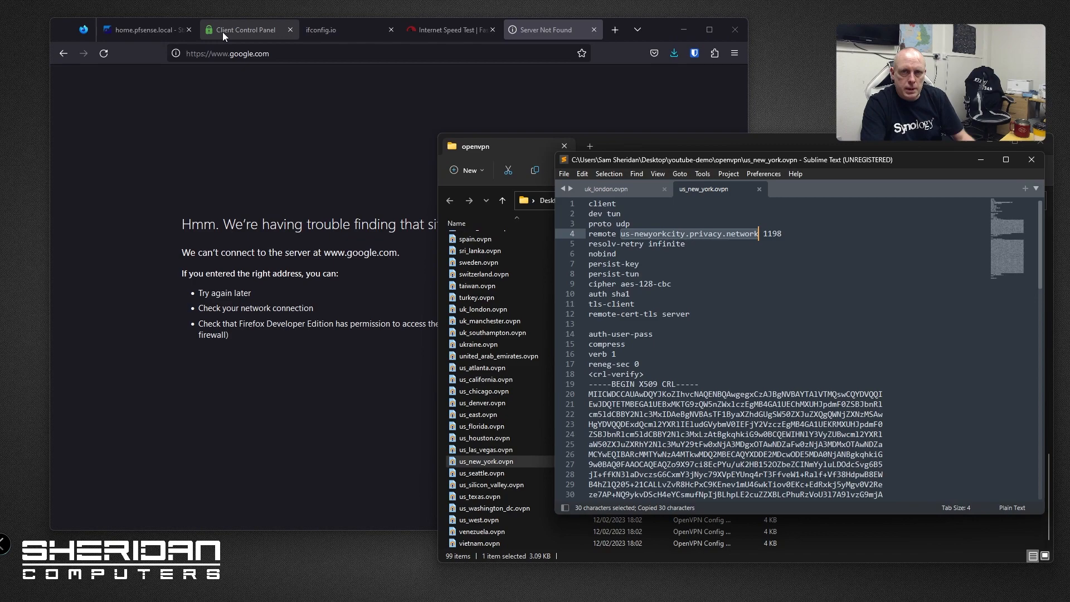
{"action": "left_click", "coordinate": [148, 31]}
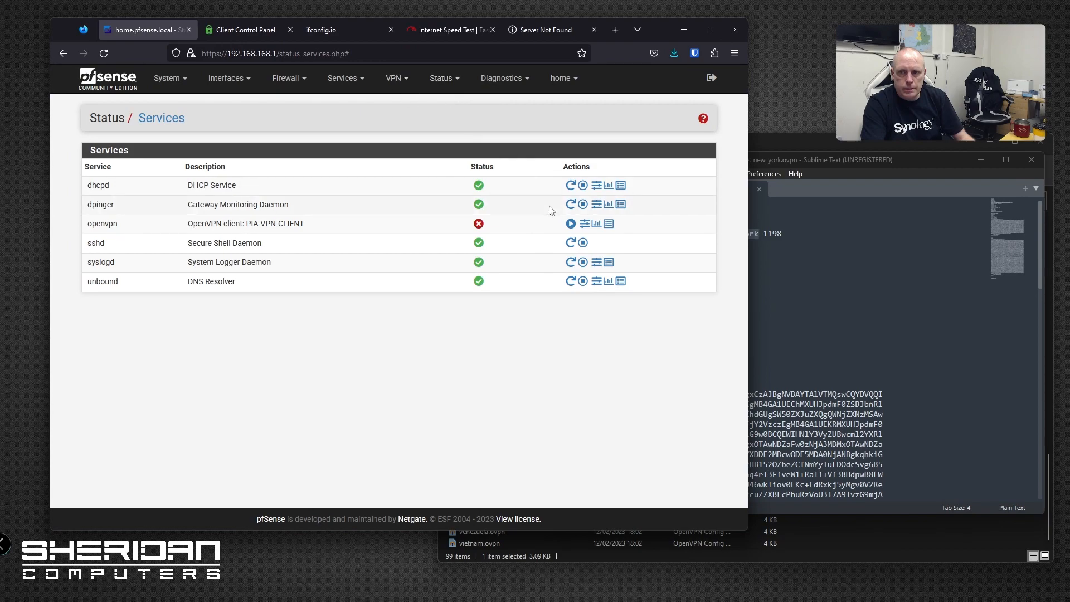
Step: Set the server host of the PIA-VPN-CLIENT OpenVPN client to us-newyorkcity.privacy.network and save the client
{"action": "left_click", "coordinate": [395, 80]}
{"action": "left_click", "coordinate": [414, 138]}
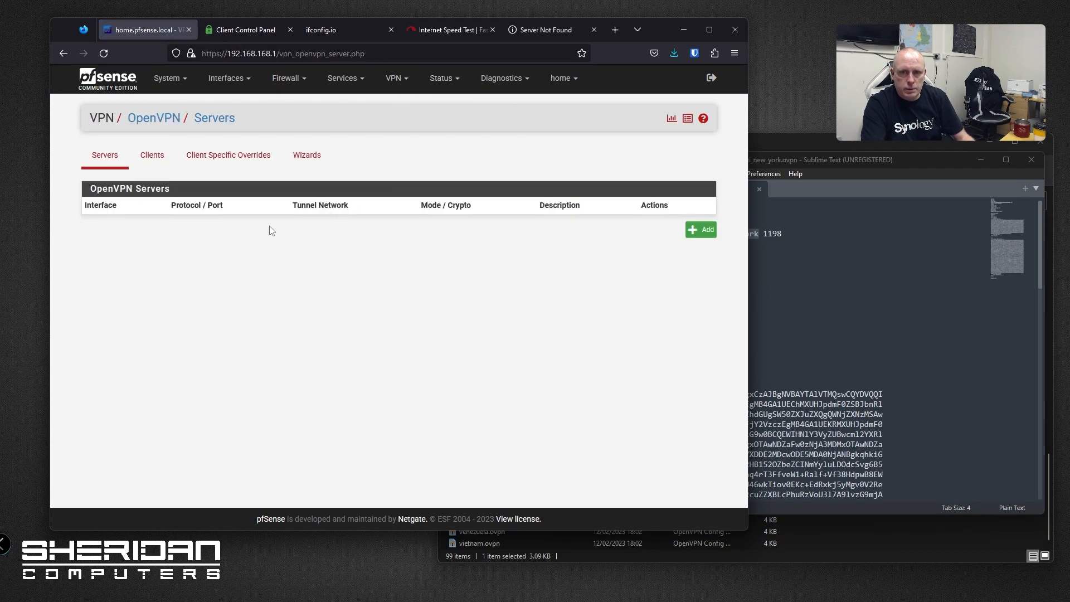
{"action": "left_click", "coordinate": [166, 161]}
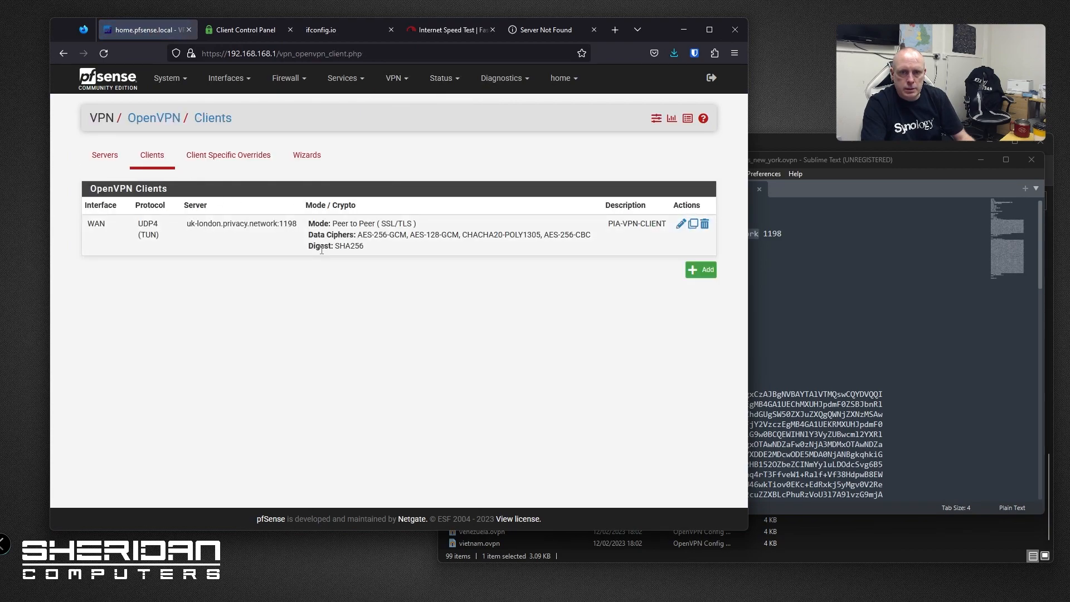
{"action": "left_click", "coordinate": [681, 225]}
{"action": "scroll", "coordinate": [373, 287], "scroll_direction": "down", "scroll_amount": 8}
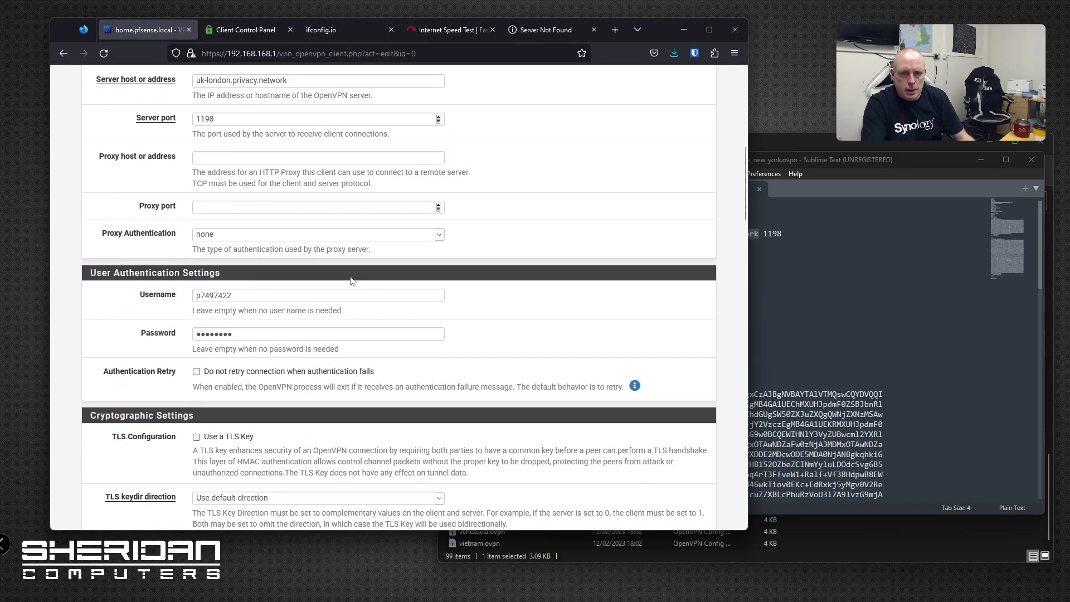
{"action": "scroll", "coordinate": [368, 282], "scroll_direction": "down", "scroll_amount": 3}
{"action": "scroll", "coordinate": [464, 292], "scroll_direction": "up", "scroll_amount": 6}
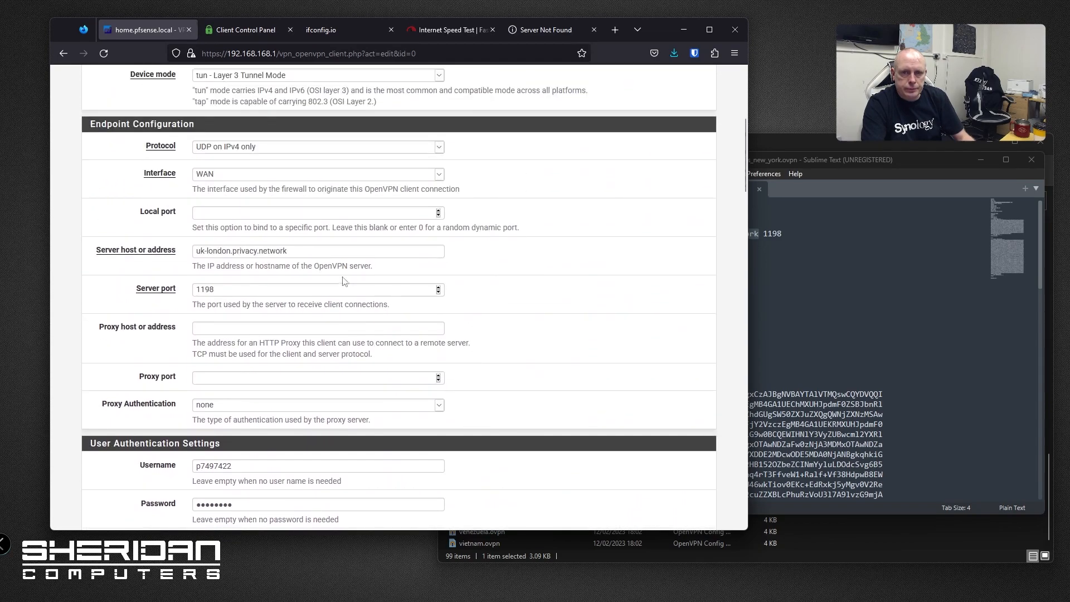
{"action": "left_click_drag", "start_coordinate": [320, 253], "coordinate": [138, 237]}
{"action": "key", "text": "ctrl+v"}
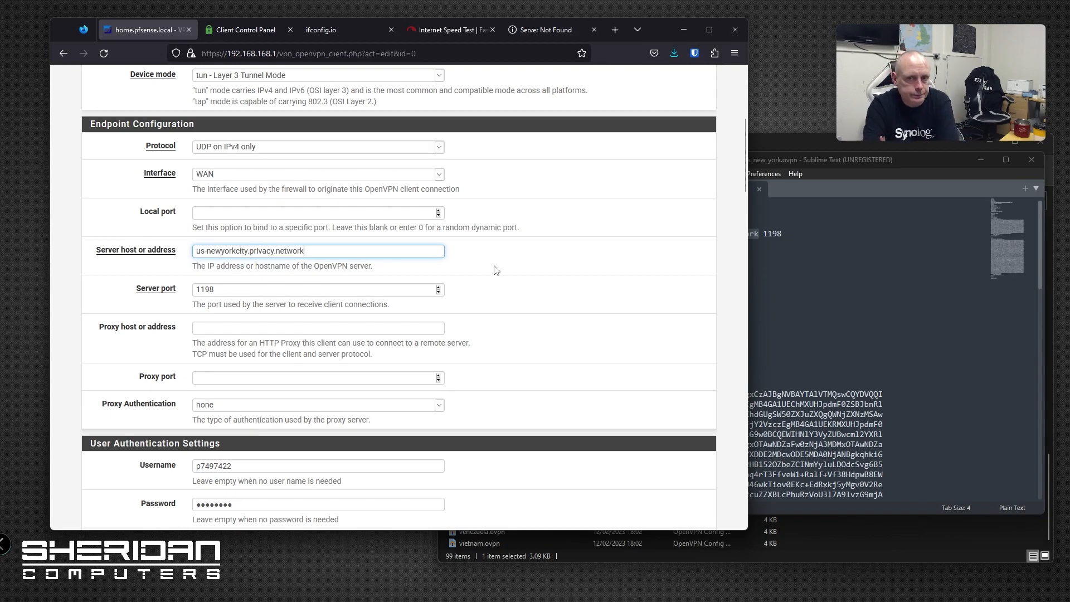
{"action": "scroll", "coordinate": [495, 268], "scroll_direction": "down", "scroll_amount": 20}
{"action": "scroll", "coordinate": [470, 285], "scroll_direction": "down", "scroll_amount": 15}
{"action": "left_click", "coordinate": [214, 471]}
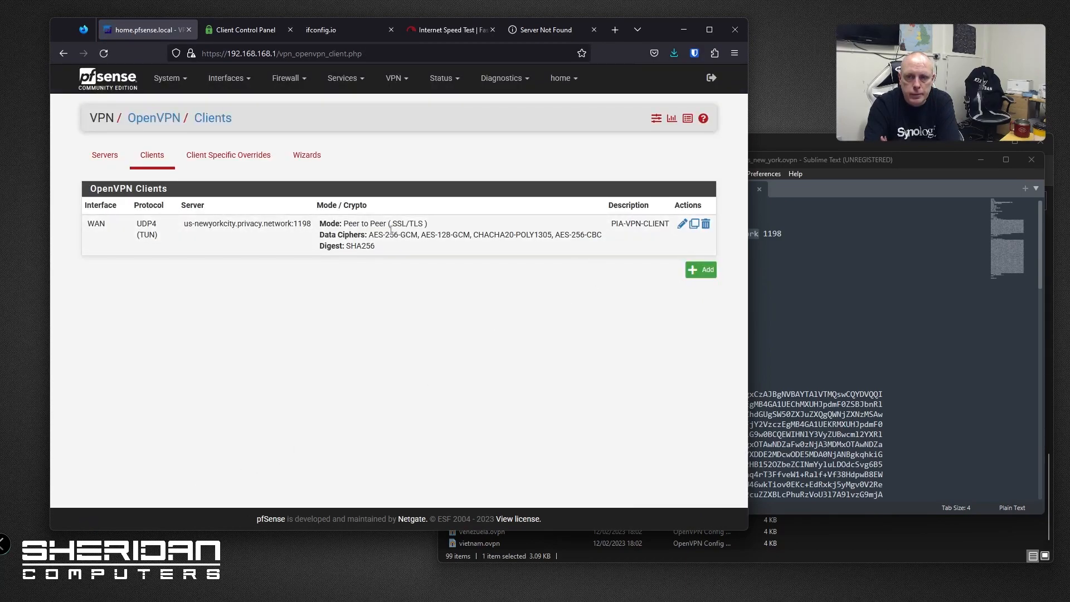
Step: Restart the PIA-VPN-CLIENT service from the services status page and reload ifconfig.io to check the public IP address and country
{"action": "left_click", "coordinate": [489, 88]}
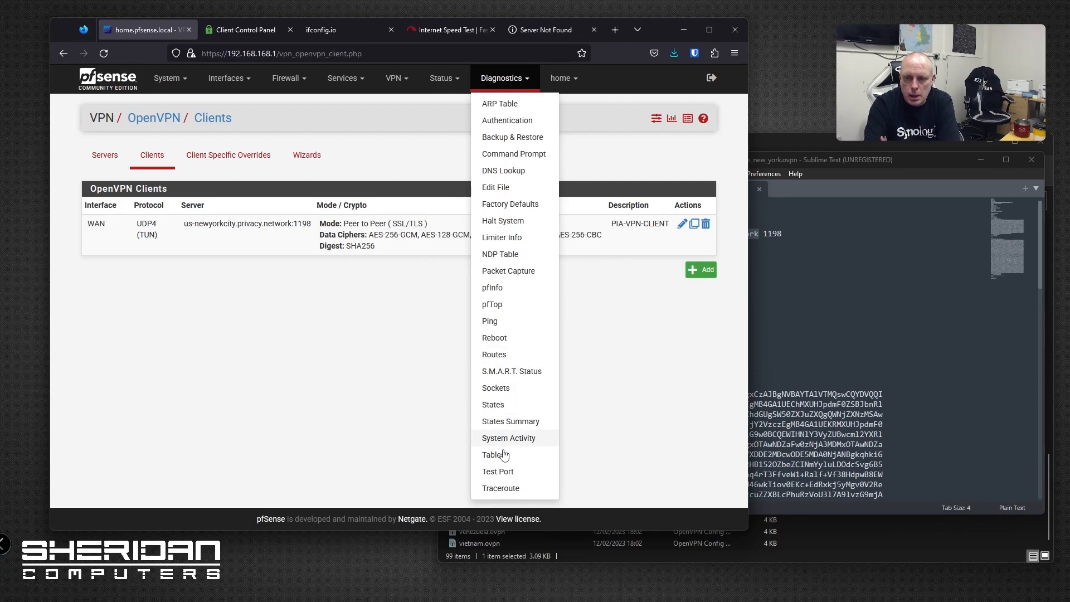
{"action": "left_click", "coordinate": [446, 81]}
{"action": "left_click", "coordinate": [447, 337]}
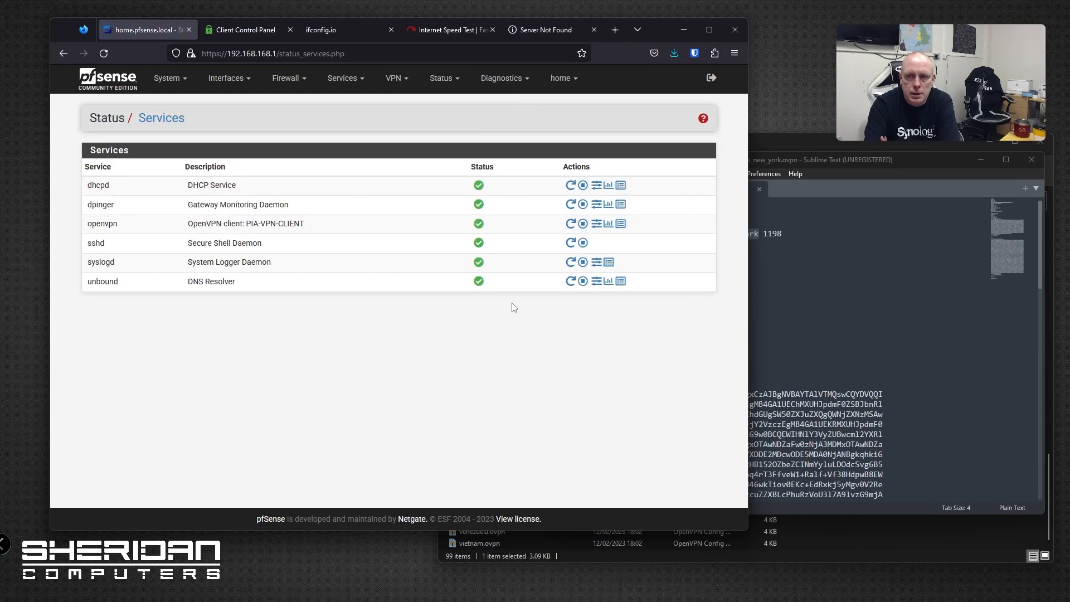
{"action": "left_click", "coordinate": [571, 224]}
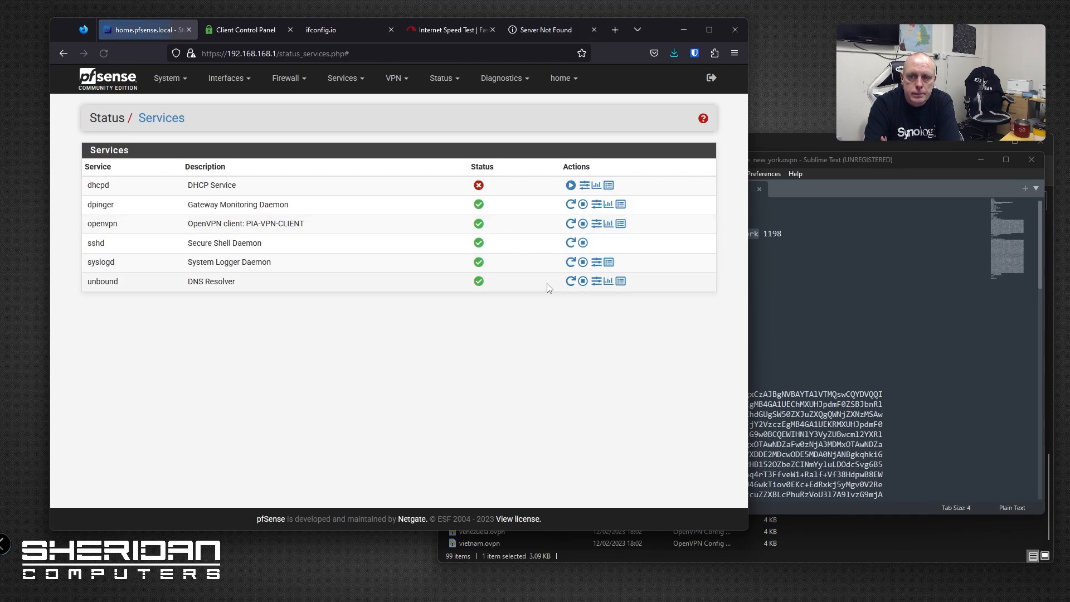
{"action": "left_click", "coordinate": [340, 25]}
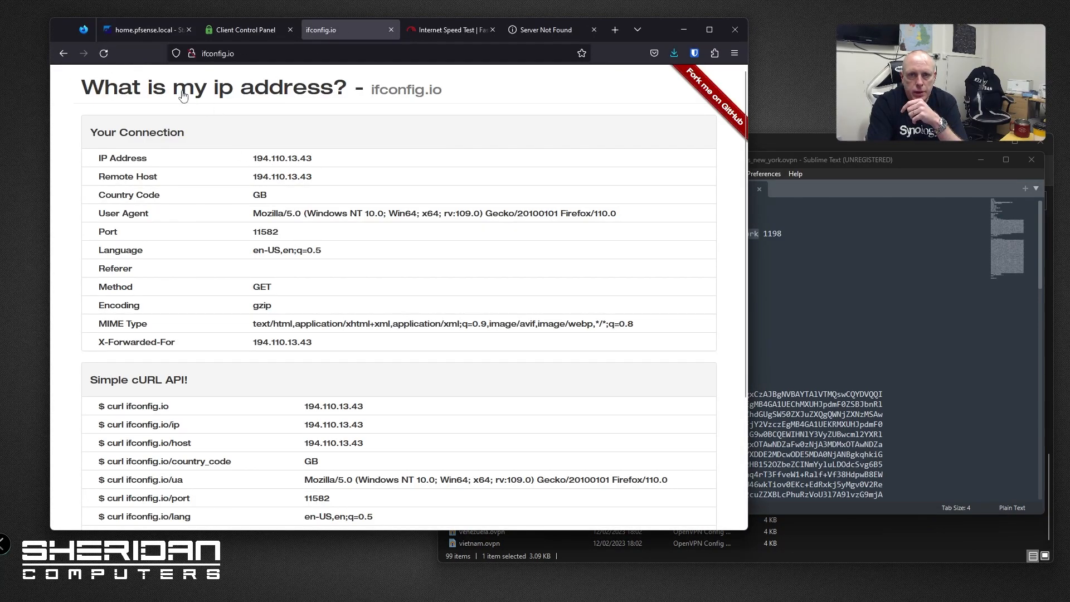
{"action": "left_click", "coordinate": [103, 53]}
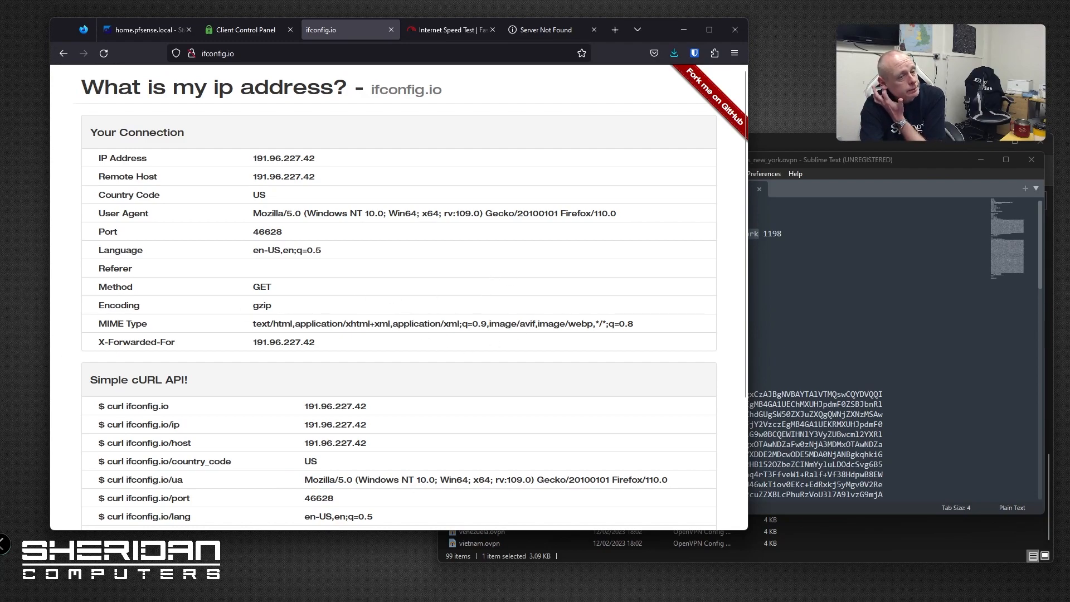
Step: Close the Internet Speed Test page and the failed google.com page in the browser
{"action": "left_click", "coordinate": [432, 28]}
{"action": "left_click", "coordinate": [491, 29]}
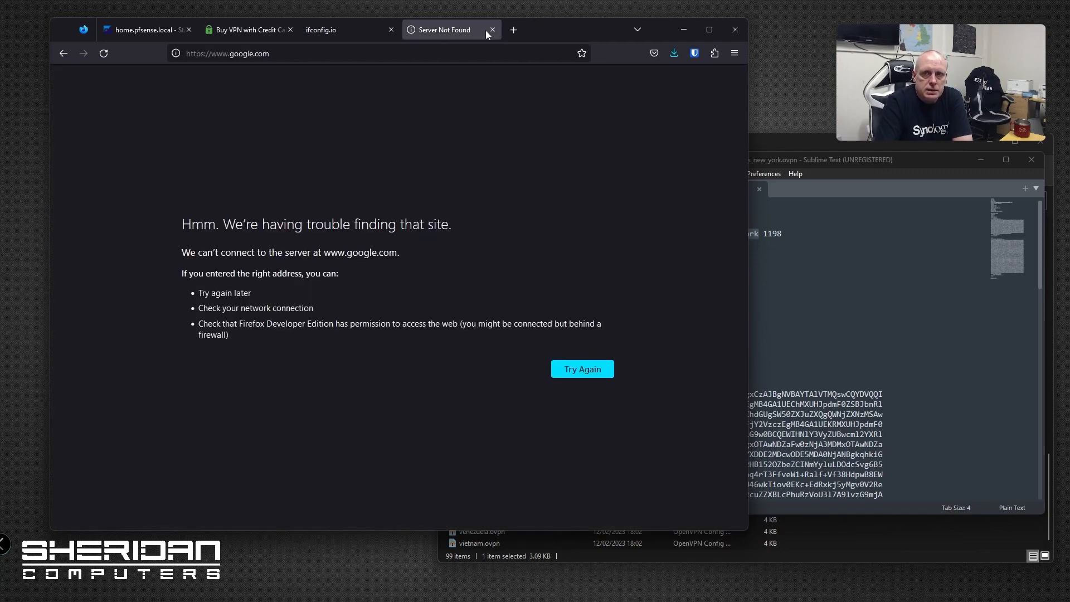
{"action": "left_click", "coordinate": [492, 29]}
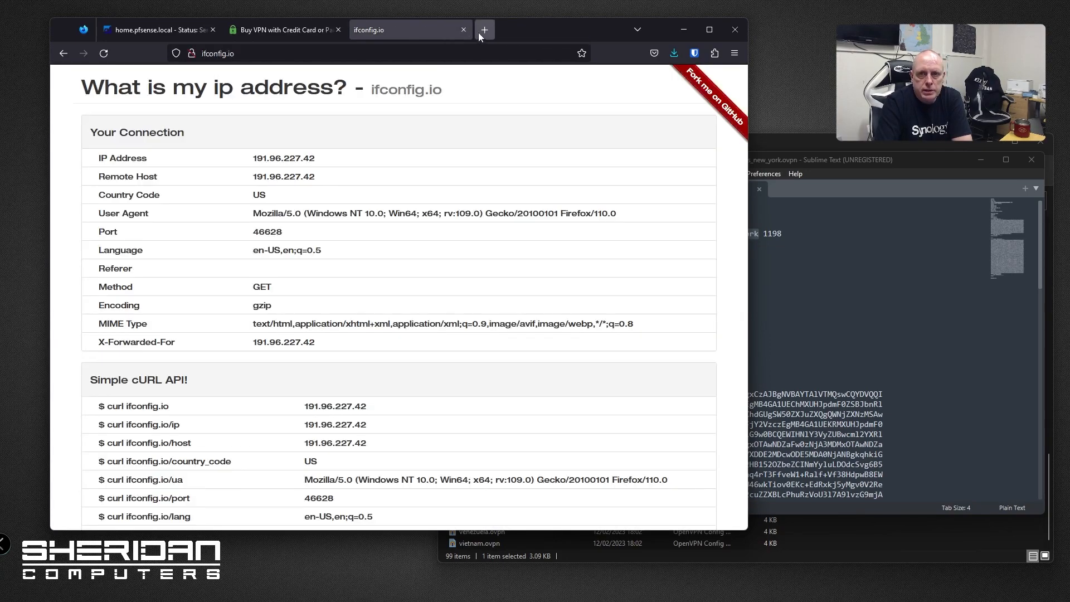
Step: Review the 1-month, 1-year and 3-year plan prices on the Private Internet Access pricing page
{"action": "left_click", "coordinate": [283, 29]}
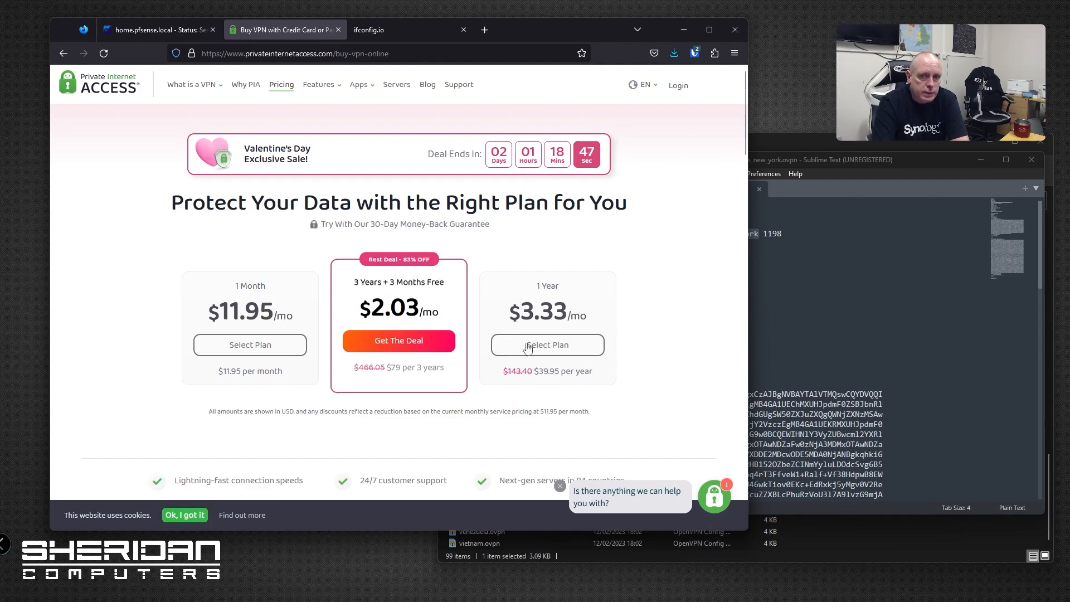
{"action": "scroll", "coordinate": [643, 344], "scroll_direction": "down", "scroll_amount": 2}
{"action": "scroll", "coordinate": [642, 343], "scroll_direction": "up", "scroll_amount": 2}
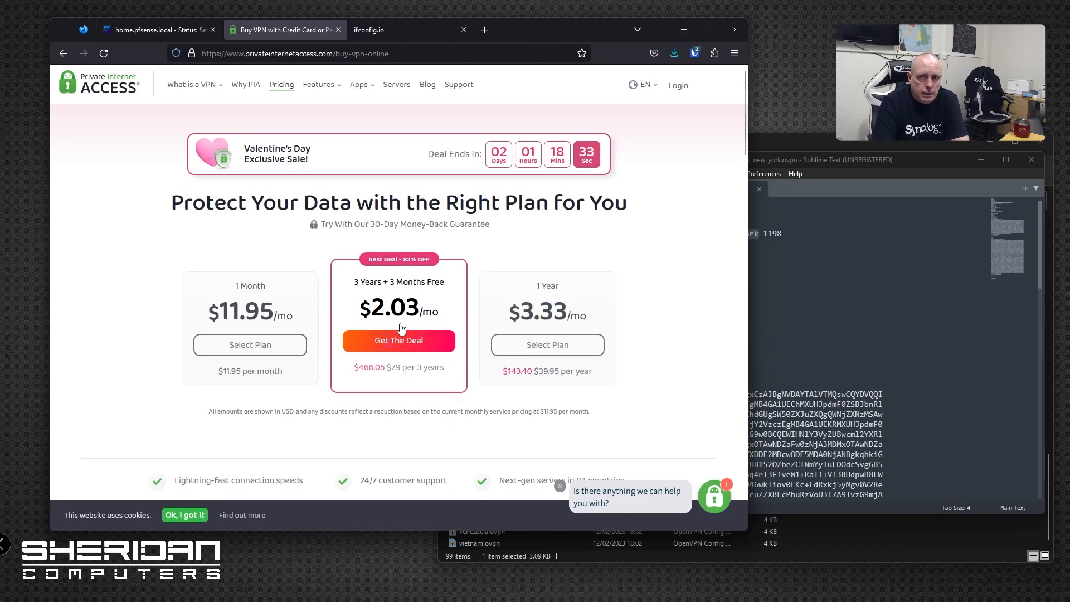
Step: Search the web for "nordvpn pricing" in place of ifconfig.io and open NordVPN's pricing page
{"action": "left_click", "coordinate": [409, 29]}
{"action": "left_click", "coordinate": [410, 47]}
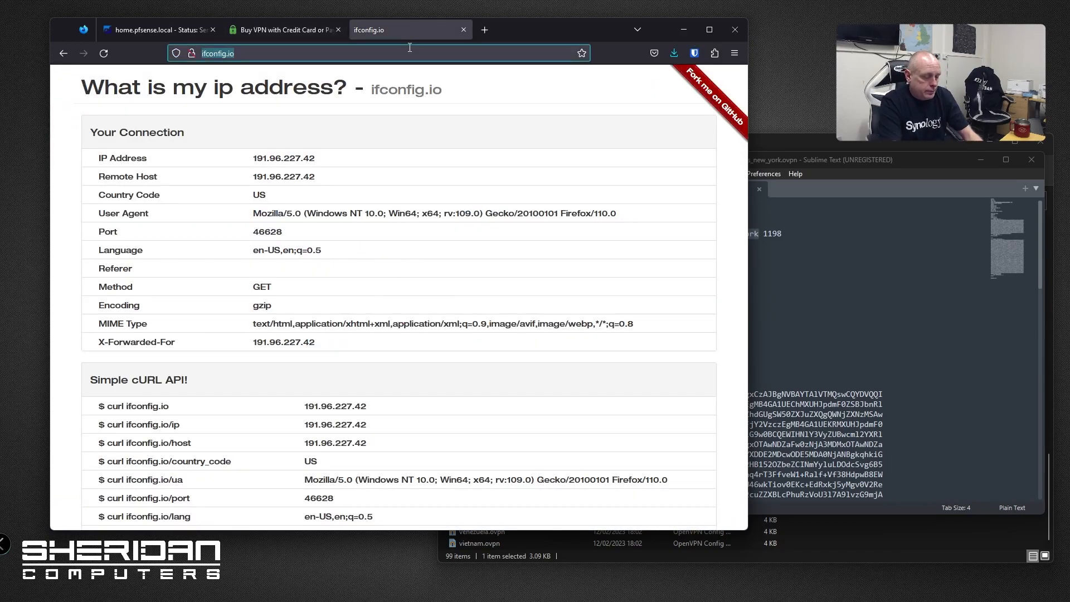
{"action": "type", "text": "nordvpn pricing"}
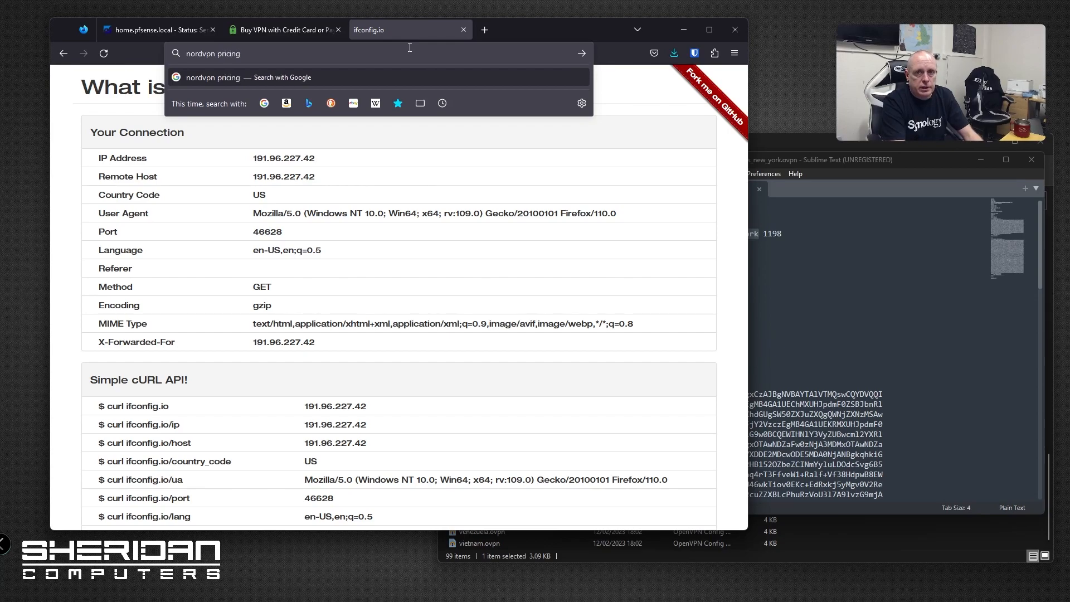
{"action": "key", "text": "Return"}
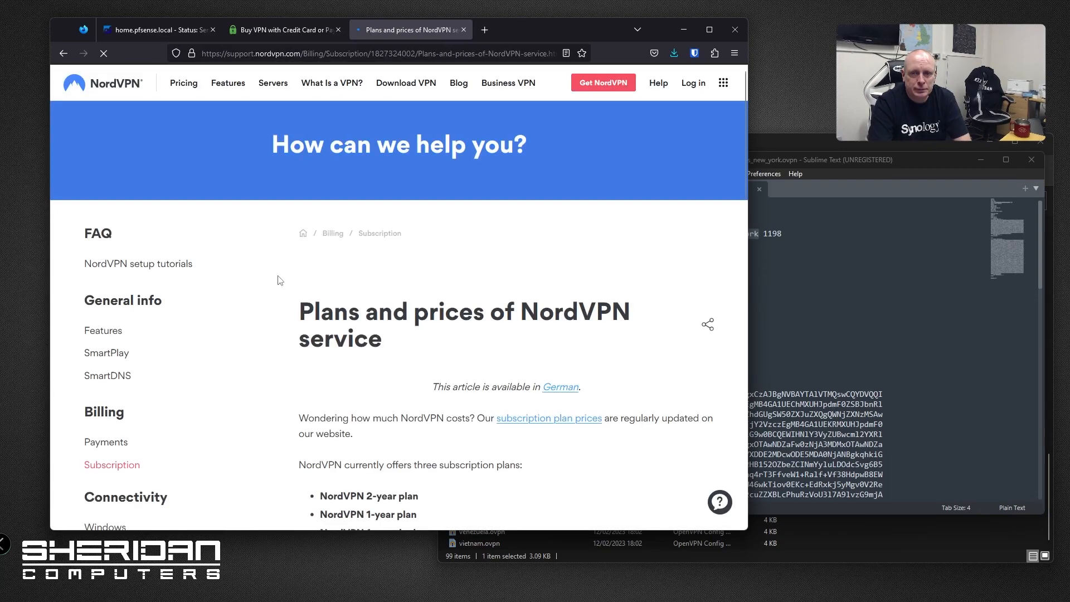
{"action": "scroll", "coordinate": [276, 273], "scroll_direction": "down", "scroll_amount": 6}
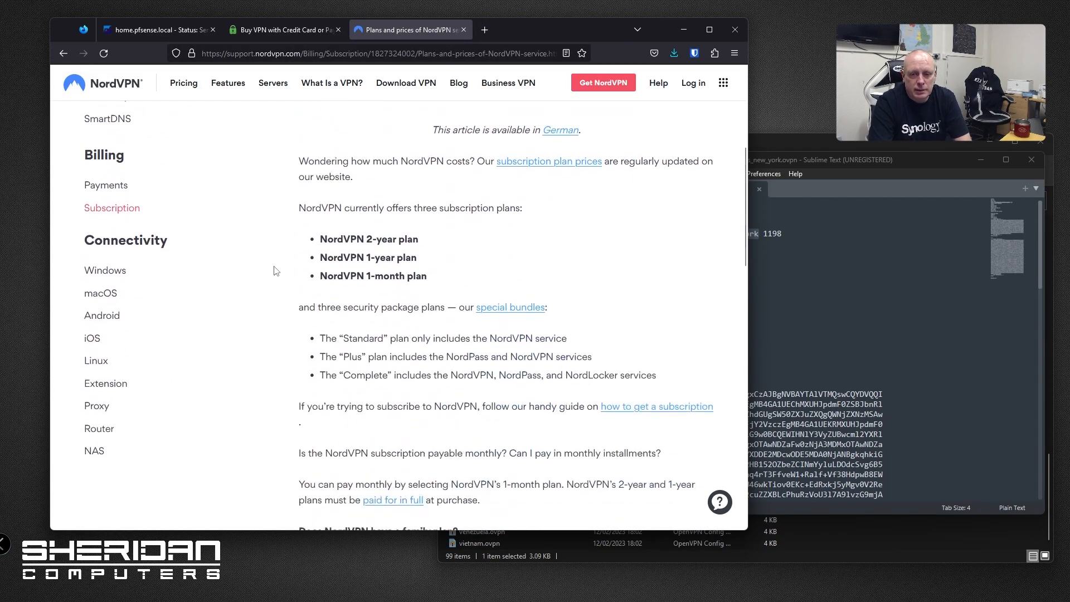
{"action": "scroll", "coordinate": [275, 271], "scroll_direction": "down", "scroll_amount": 4}
{"action": "scroll", "coordinate": [275, 271], "scroll_direction": "up", "scroll_amount": 6}
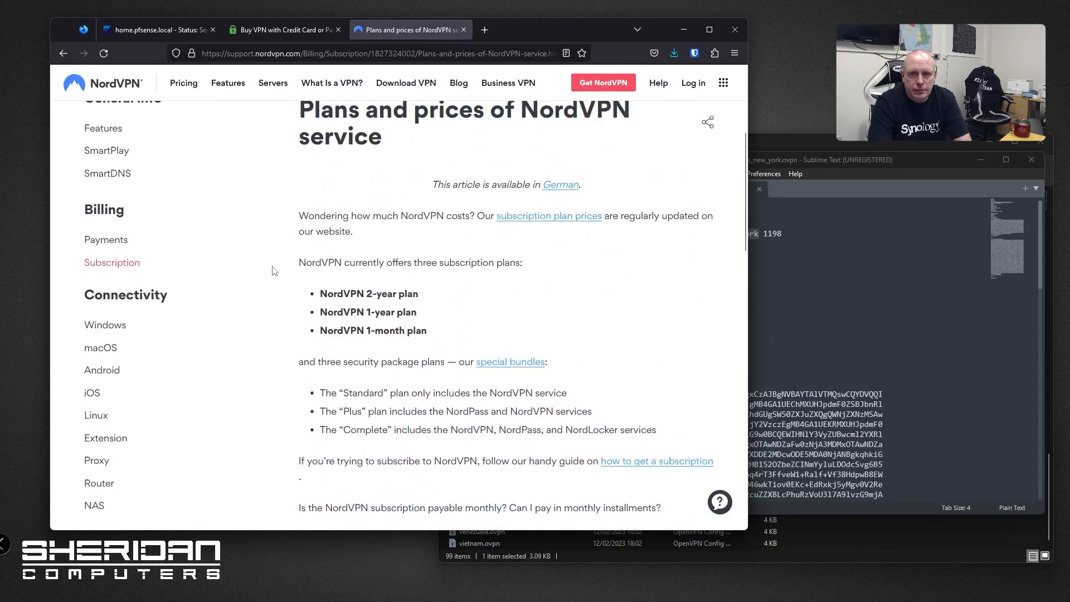
{"action": "scroll", "coordinate": [274, 270], "scroll_direction": "up", "scroll_amount": 4}
{"action": "left_click", "coordinate": [184, 84]}
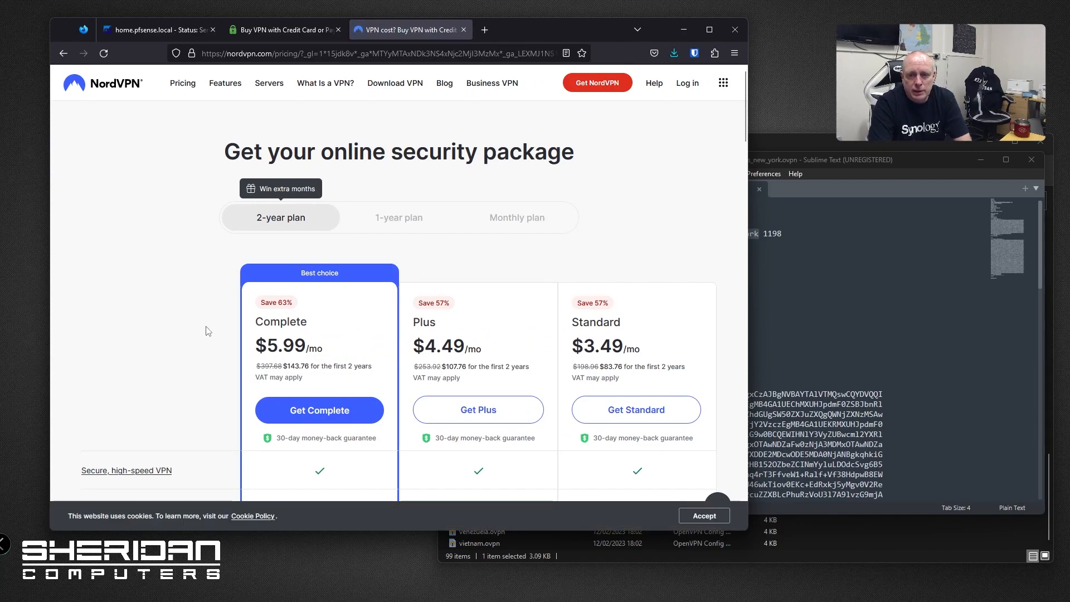
Step: Compare the features of NordVPN's Complete, Plus and Standard packages and show the monthly plan prices
{"action": "scroll", "coordinate": [195, 242], "scroll_direction": "down", "scroll_amount": 5}
{"action": "scroll", "coordinate": [195, 243], "scroll_direction": "down", "scroll_amount": 1}
{"action": "scroll", "coordinate": [188, 277], "scroll_direction": "up", "scroll_amount": 1}
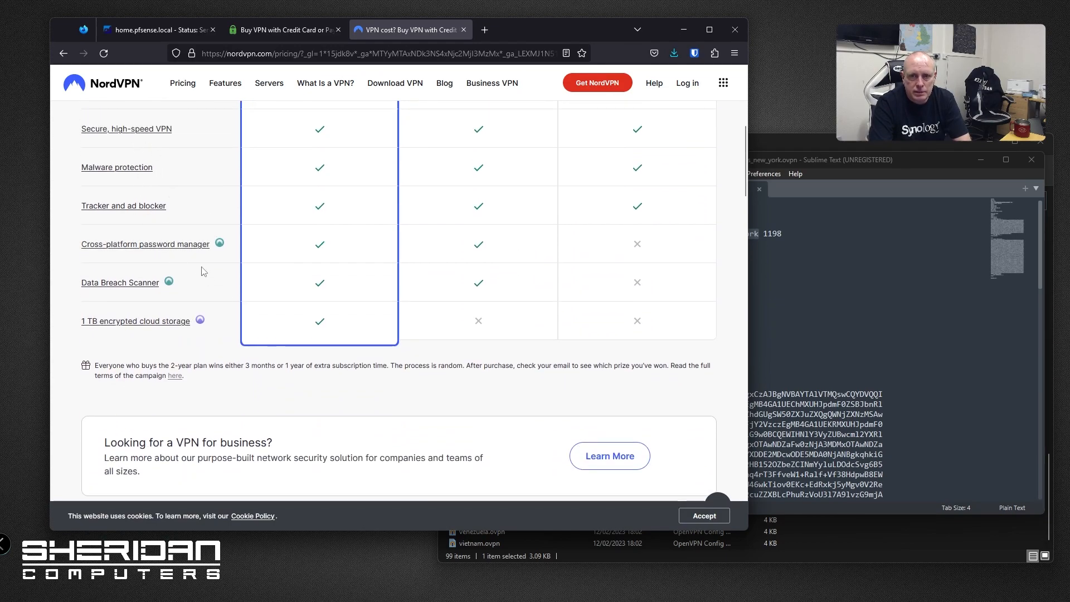
{"action": "scroll", "coordinate": [146, 226], "scroll_direction": "up", "scroll_amount": 1}
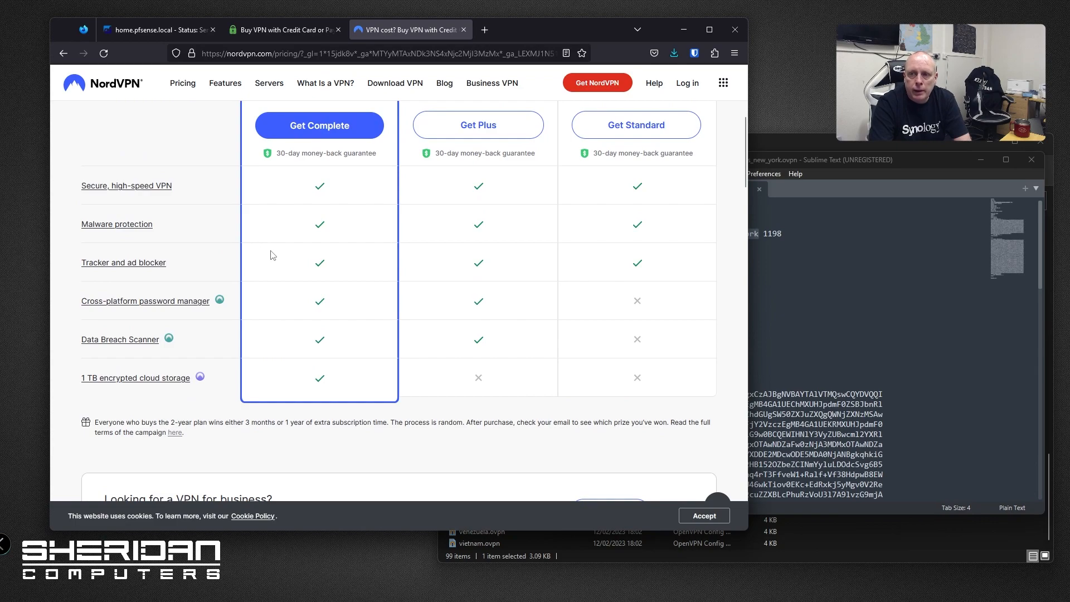
{"action": "scroll", "coordinate": [271, 254], "scroll_direction": "up", "scroll_amount": 2}
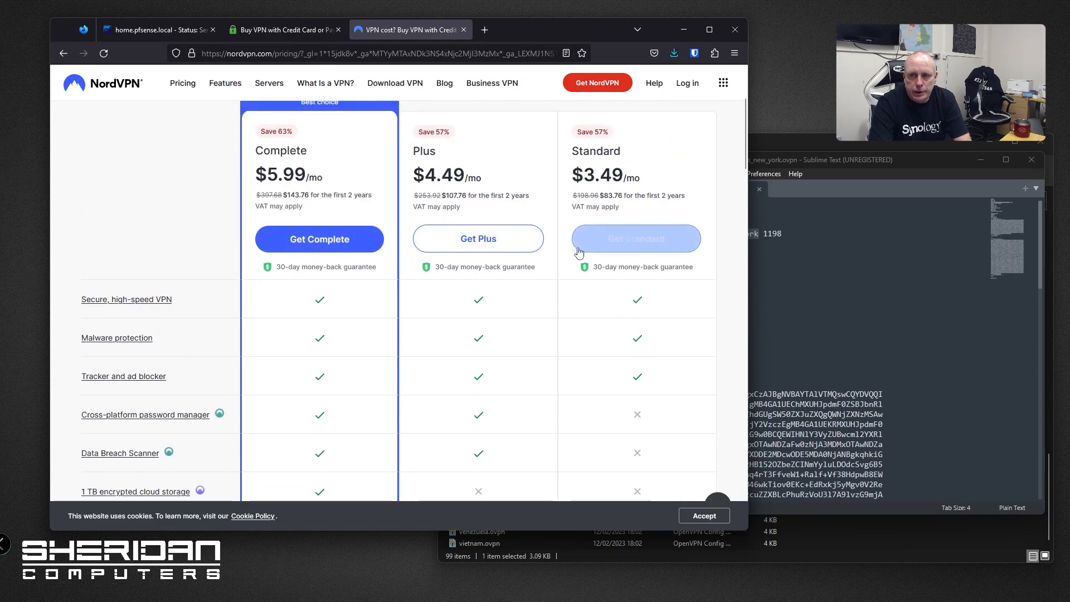
{"action": "scroll", "coordinate": [573, 252], "scroll_direction": "up", "scroll_amount": 3}
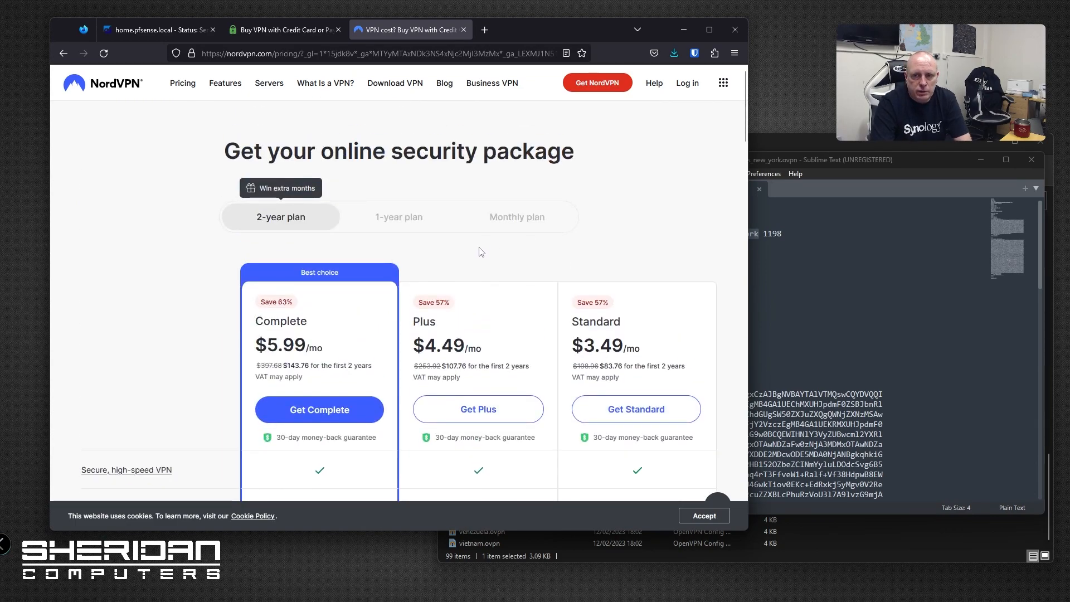
{"action": "left_click", "coordinate": [512, 225]}
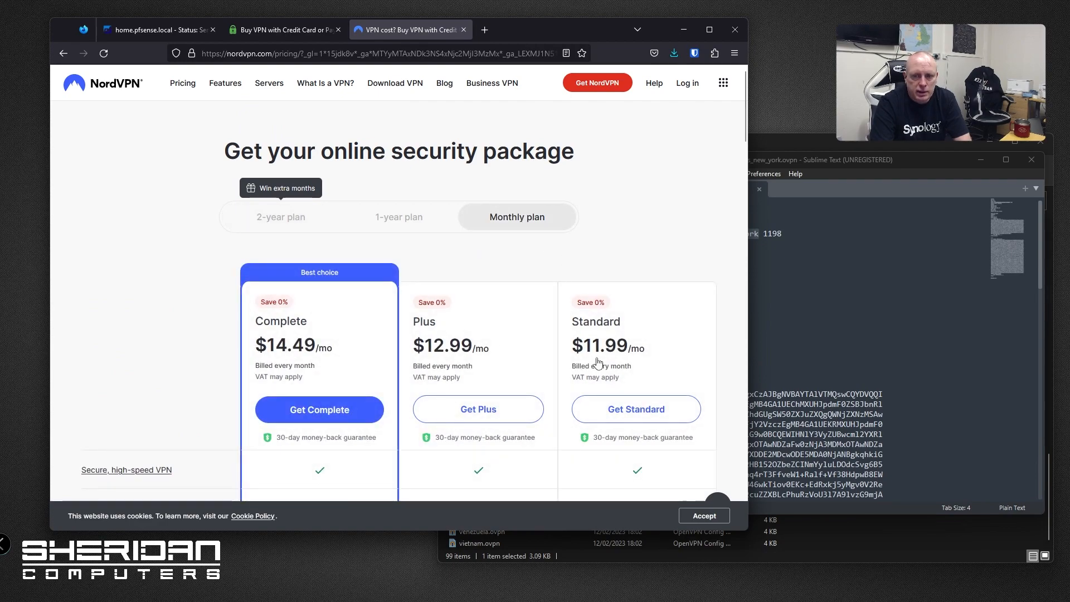